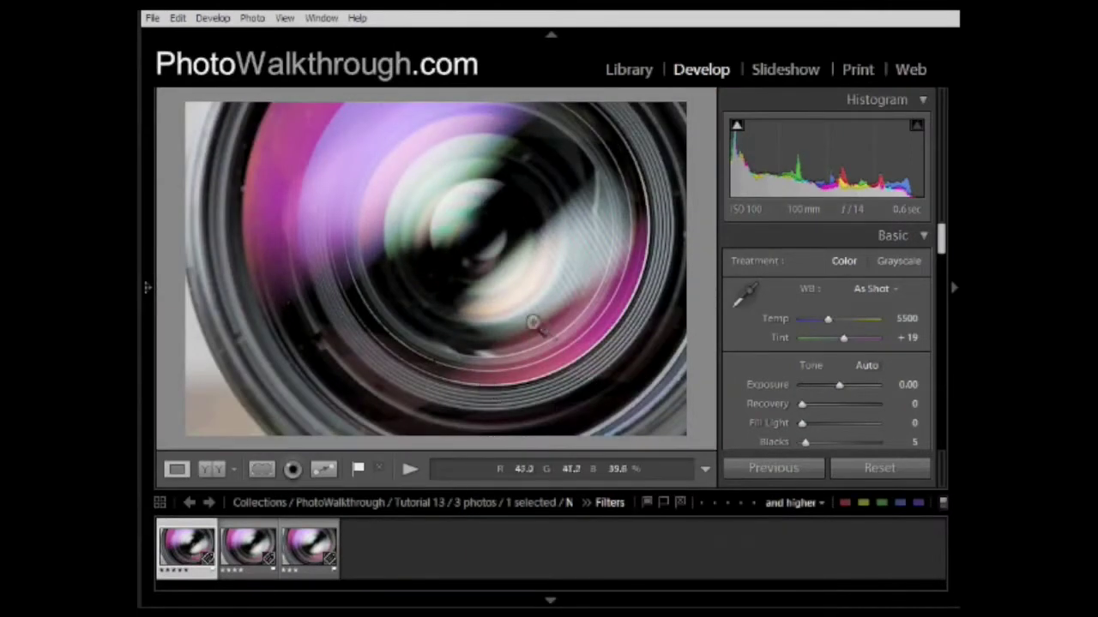
Step: Inspect the lens photo for dust at Navigator Fill, 1:1 and 3:1, panning the detail
{"action": "mouse_move", "coordinate": [153, 285]}
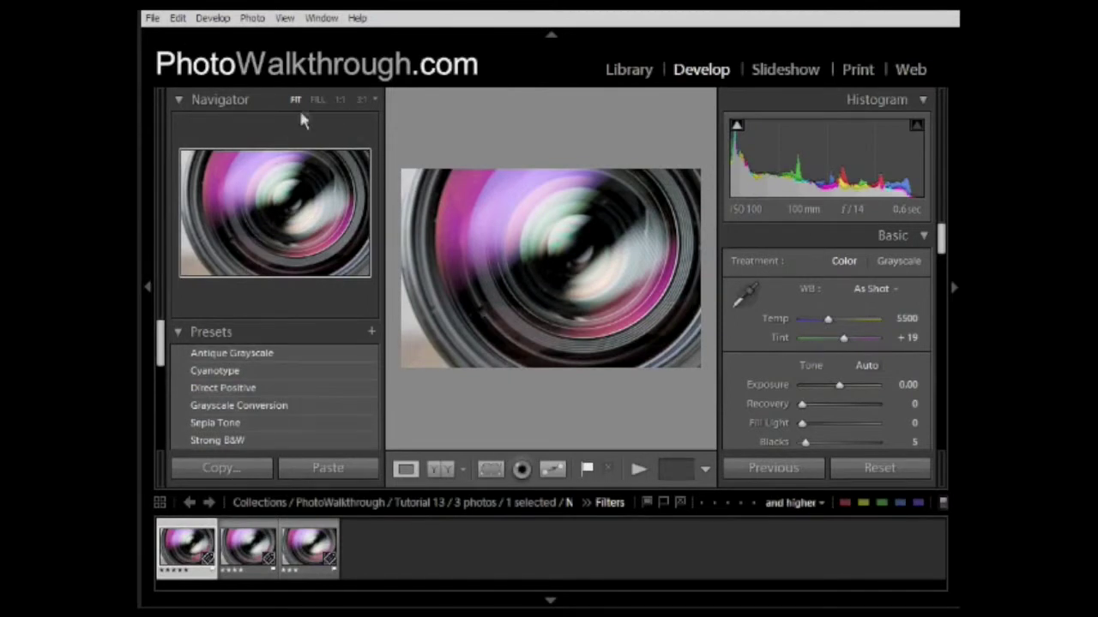
{"action": "left_click", "coordinate": [318, 101]}
{"action": "left_click", "coordinate": [339, 100]}
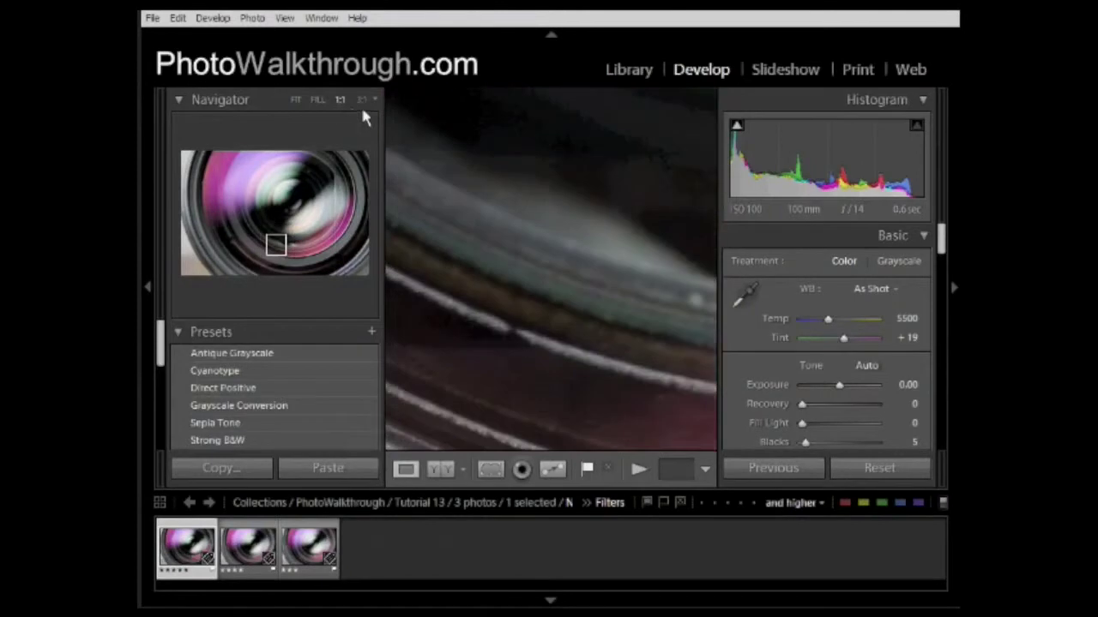
{"action": "left_click", "coordinate": [363, 101]}
{"action": "left_click_drag", "start_coordinate": [478, 313], "coordinate": [644, 191]}
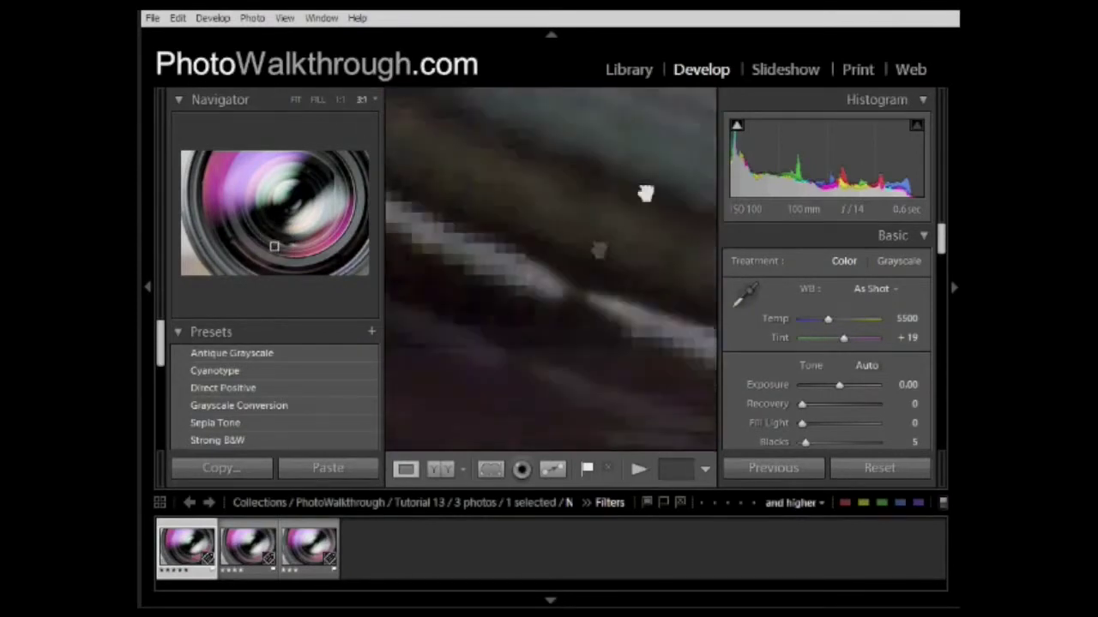
Step: Re-zoom to 3:1 and check the pink ring for dust specks with the right panel hidden
{"action": "left_click", "coordinate": [341, 102]}
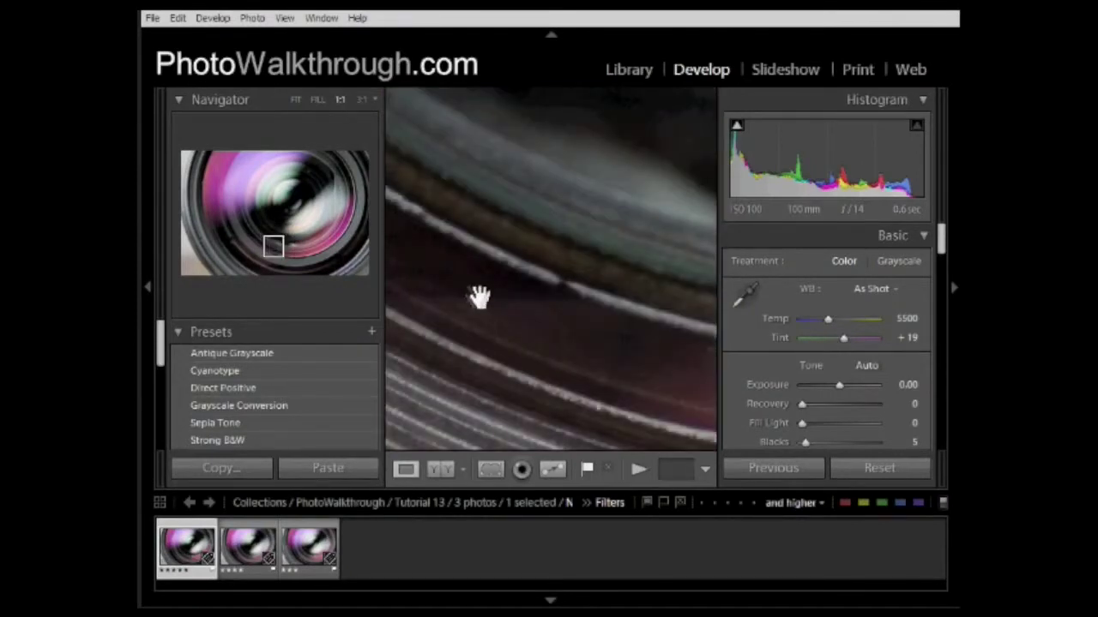
{"action": "left_click", "coordinate": [479, 296]}
{"action": "left_click", "coordinate": [485, 327]}
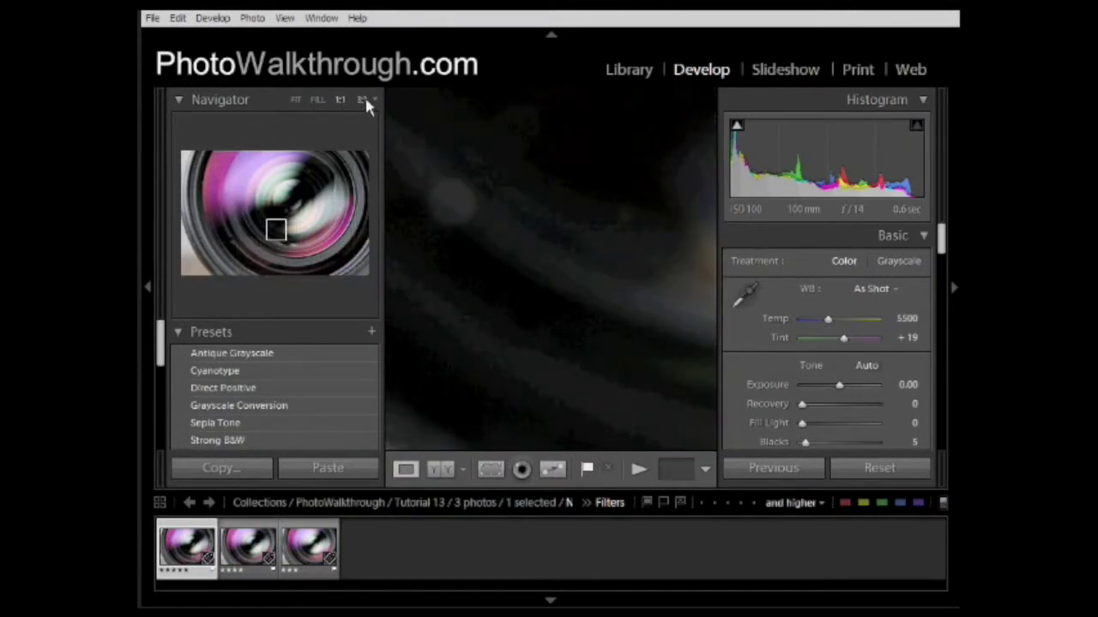
{"action": "left_click", "coordinate": [362, 101]}
{"action": "left_click_drag", "start_coordinate": [511, 287], "coordinate": [576, 306]}
{"action": "left_click", "coordinate": [951, 292]}
{"action": "left_click_drag", "start_coordinate": [901, 312], "coordinate": [652, 343]}
{"action": "left_click_drag", "start_coordinate": [721, 331], "coordinate": [696, 297]}
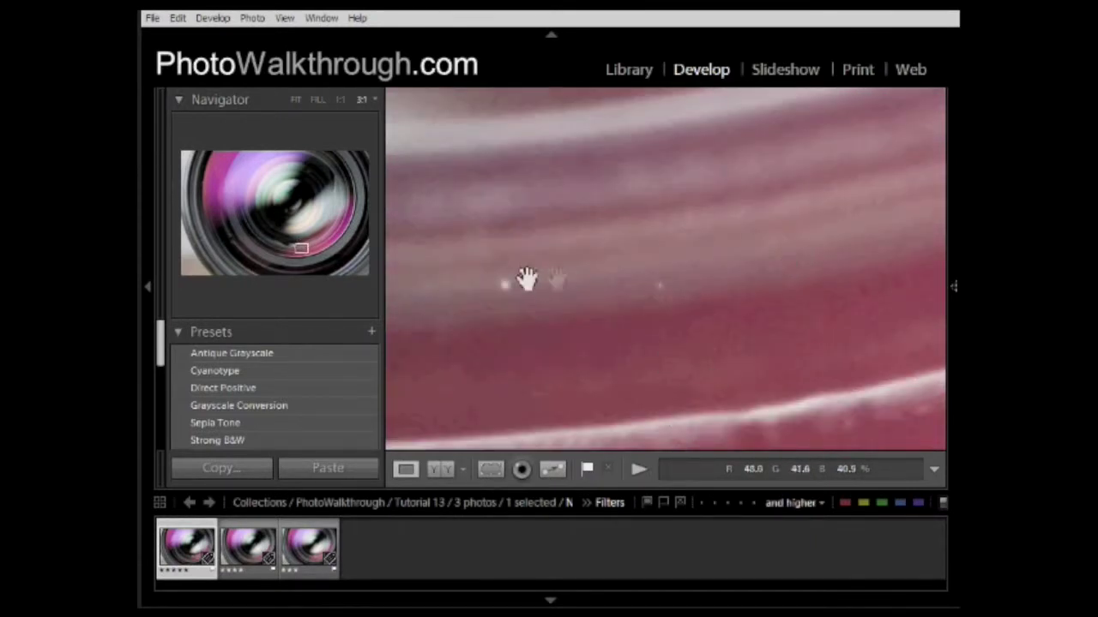
Step: Step back through 1:1, Fill and Fit, zoom 1:1 on the pink area, and collapse Navigator
{"action": "left_click", "coordinate": [341, 99]}
{"action": "left_click_drag", "start_coordinate": [558, 247], "coordinate": [432, 171]}
{"action": "left_click", "coordinate": [317, 100]}
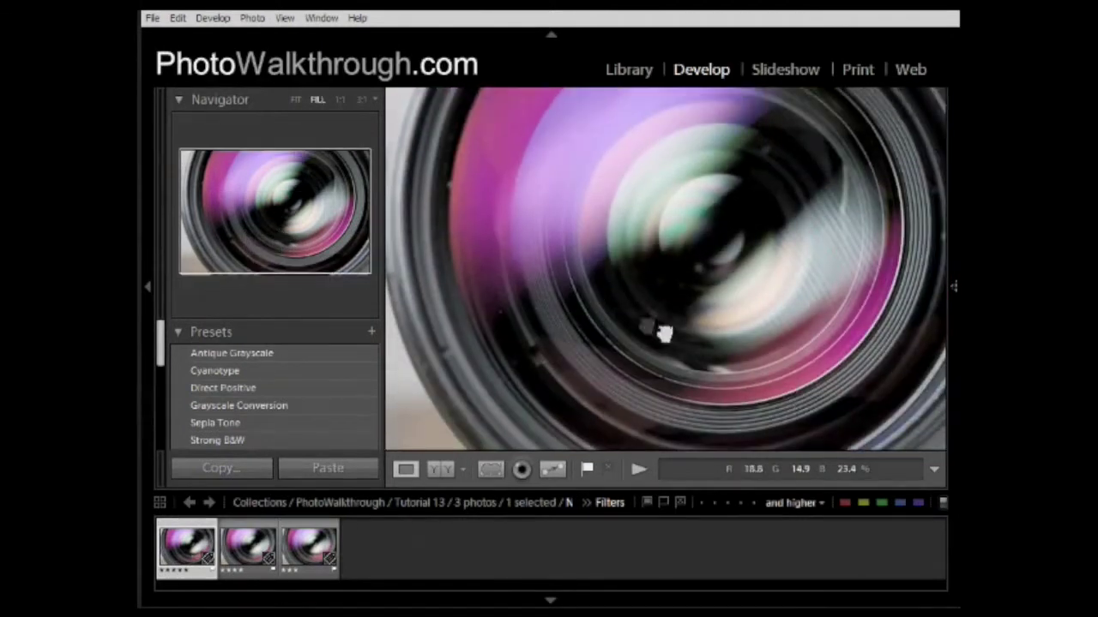
{"action": "left_click_drag", "start_coordinate": [626, 304], "coordinate": [656, 239]}
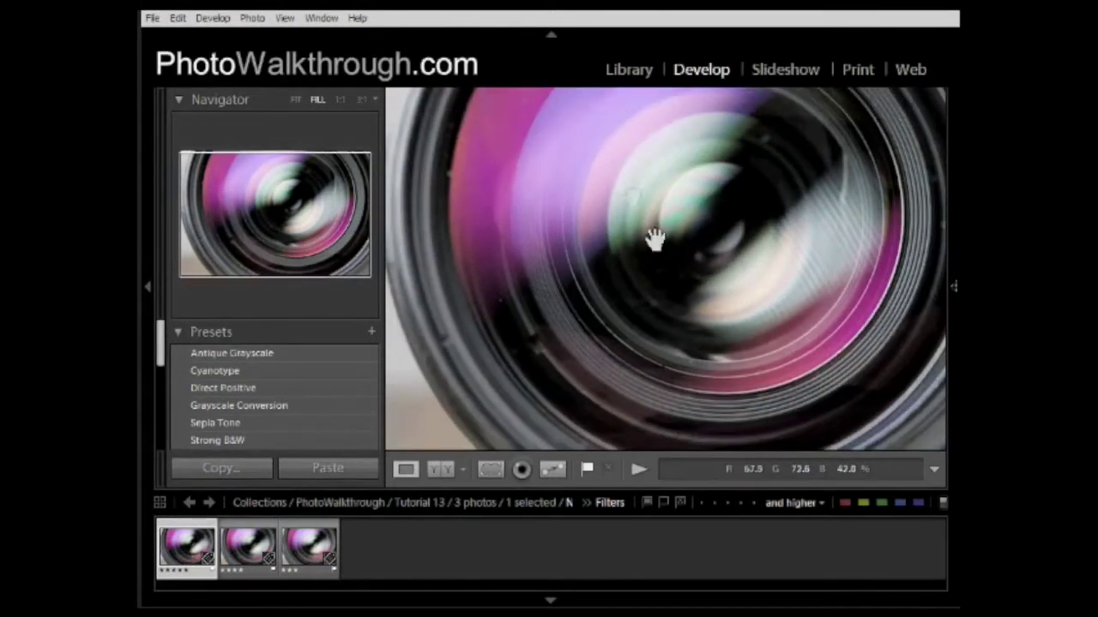
{"action": "left_click", "coordinate": [295, 99]}
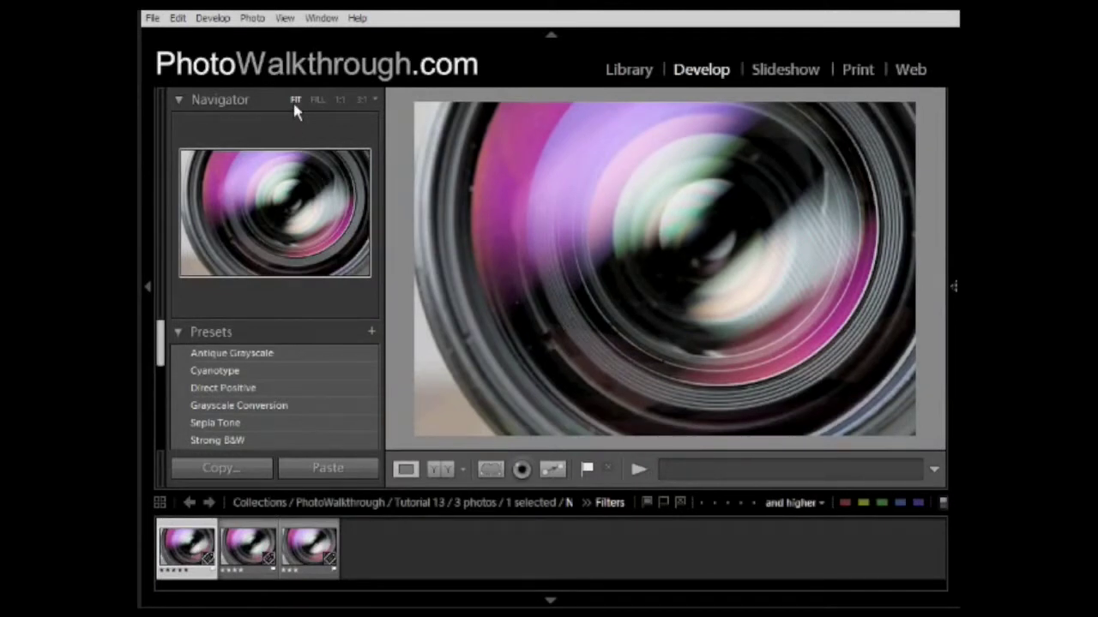
{"action": "left_click", "coordinate": [536, 264]}
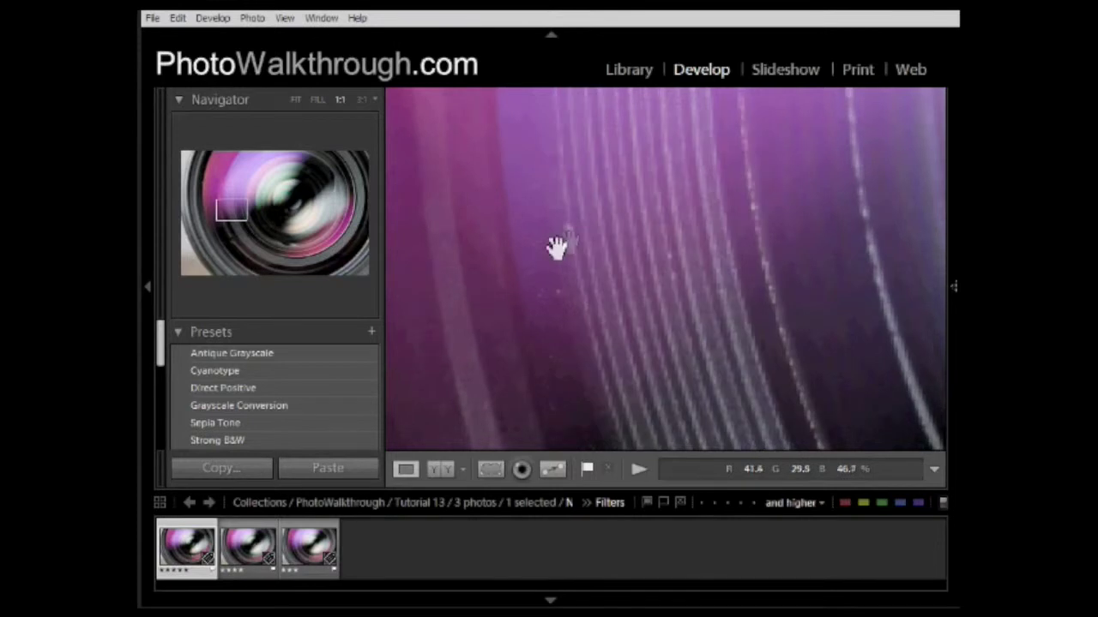
{"action": "left_click", "coordinate": [198, 99]}
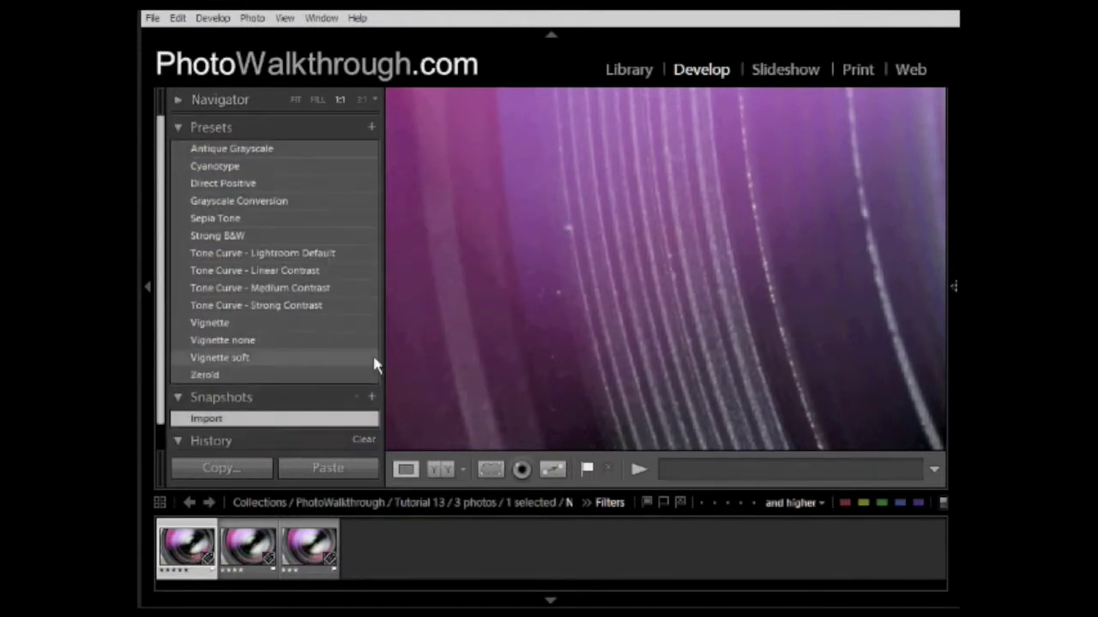
Step: Hide the left panels, show the Histogram and Basic adjustments, and fit the whole lens photo
{"action": "left_click", "coordinate": [147, 292]}
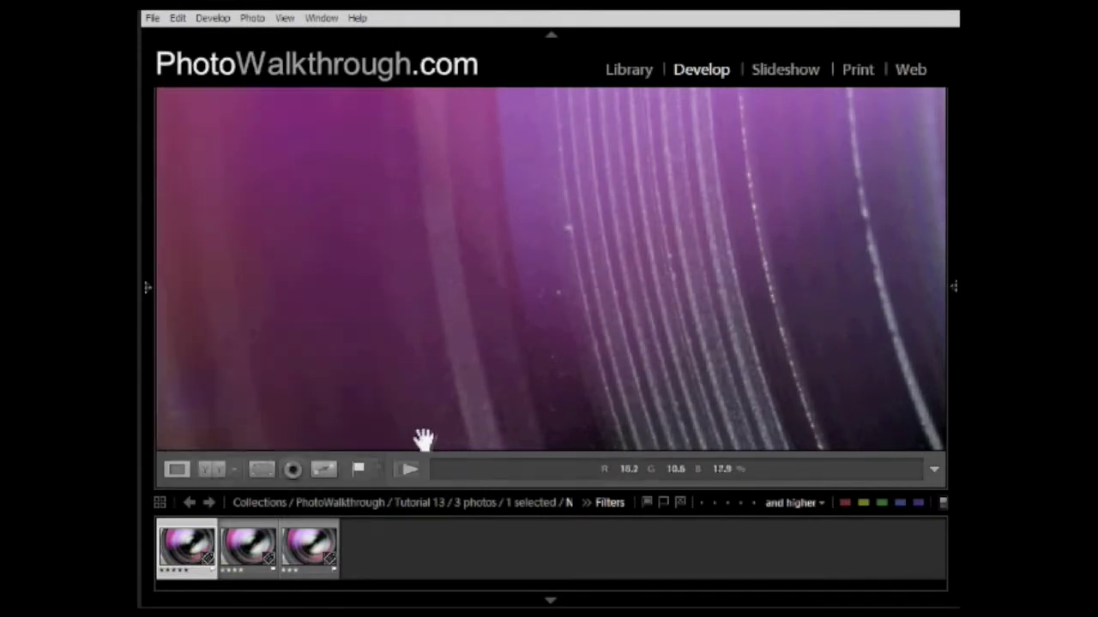
{"action": "left_click", "coordinate": [953, 291]}
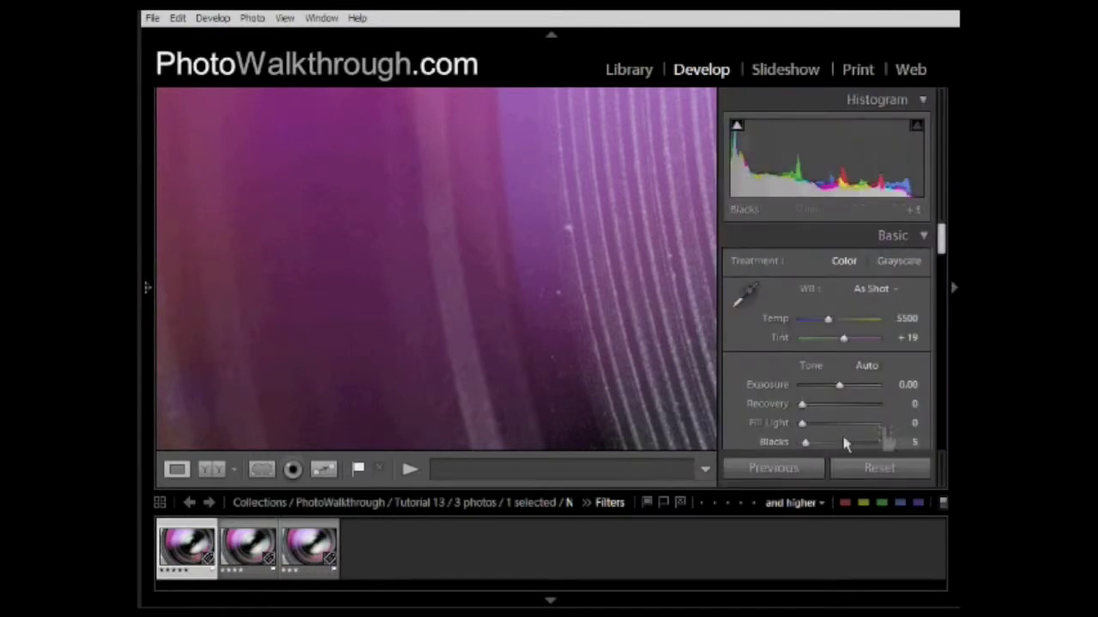
{"action": "mouse_move", "coordinate": [940, 236]}
{"action": "left_mouse_down"}
{"action": "mouse_move", "coordinate": [943, 441]}
{"action": "mouse_move", "coordinate": [939, 231]}
{"action": "left_mouse_up"}
{"action": "scroll", "coordinate": [875, 268], "scroll_direction": "up", "scroll_amount": 3}
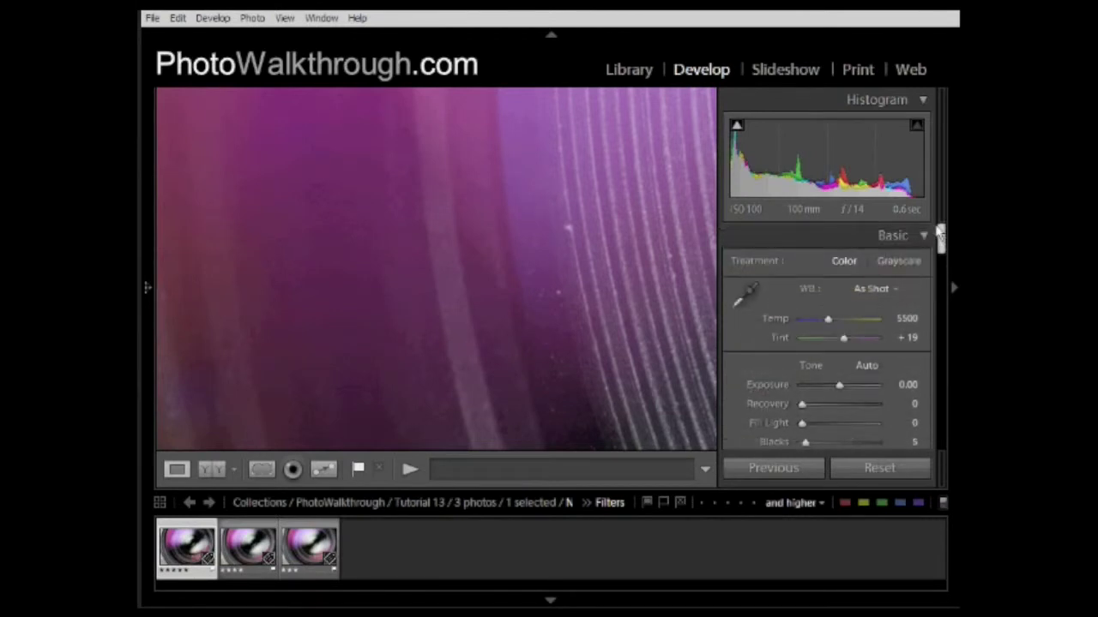
{"action": "left_click", "coordinate": [469, 268]}
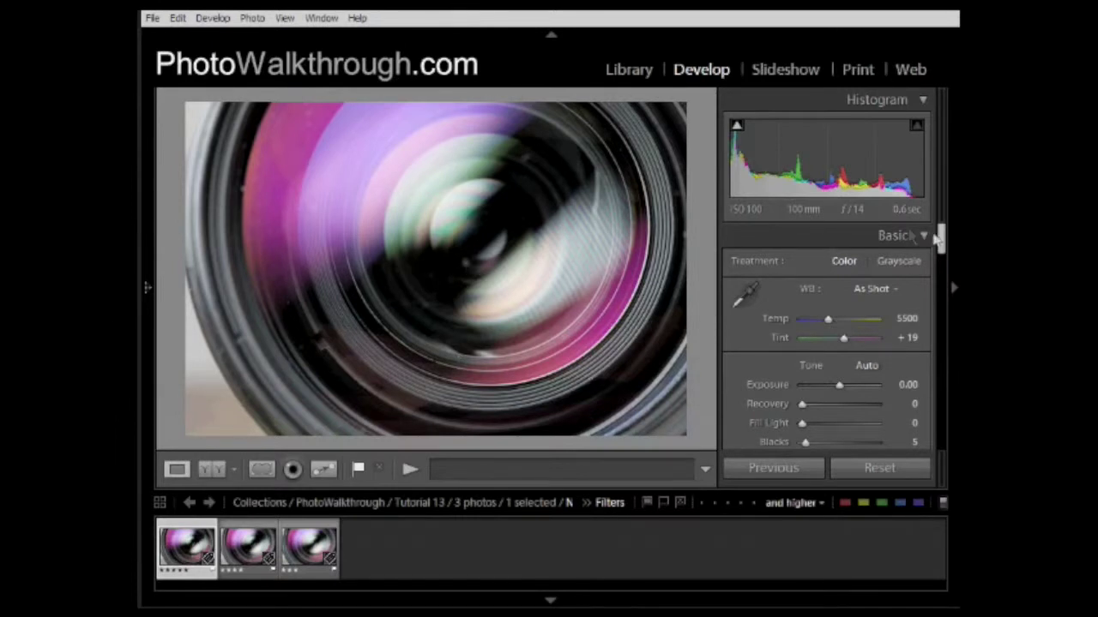
{"action": "mouse_move", "coordinate": [940, 238]}
{"action": "left_mouse_down"}
{"action": "mouse_move", "coordinate": [943, 262]}
{"action": "mouse_move", "coordinate": [946, 249]}
{"action": "left_mouse_up"}
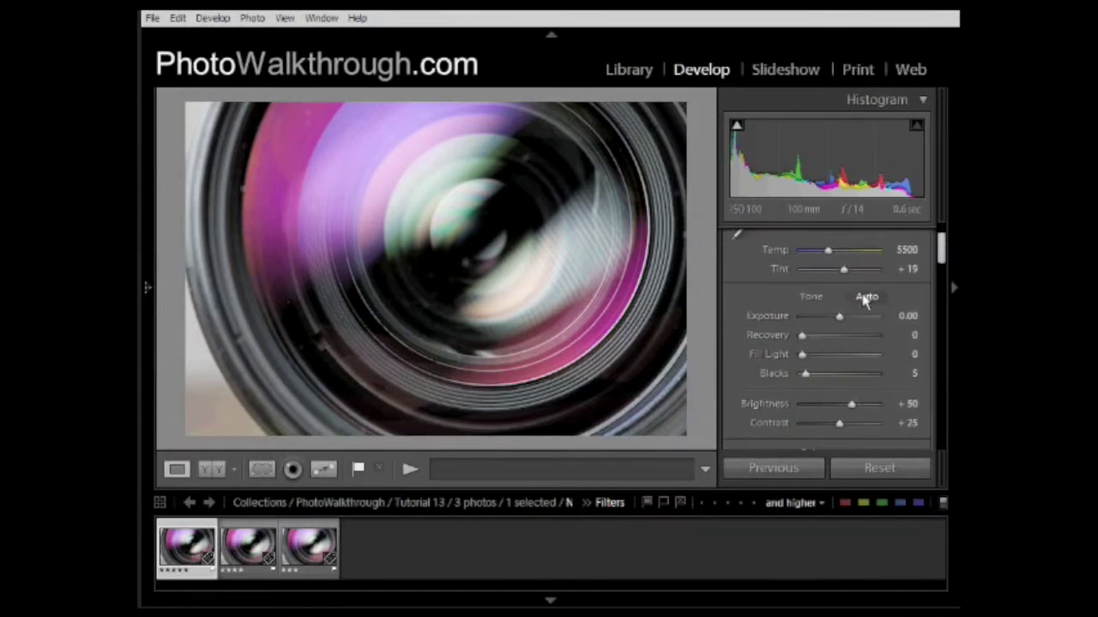
Step: Drag Brightness down to -12, then back up to +23, and show the presets and history panels
{"action": "mouse_move", "coordinate": [940, 249]}
{"action": "left_mouse_down"}
{"action": "mouse_move", "coordinate": [941, 268]}
{"action": "mouse_move", "coordinate": [943, 246]}
{"action": "left_mouse_up"}
{"action": "left_click_drag", "start_coordinate": [851, 355], "coordinate": [833, 377]}
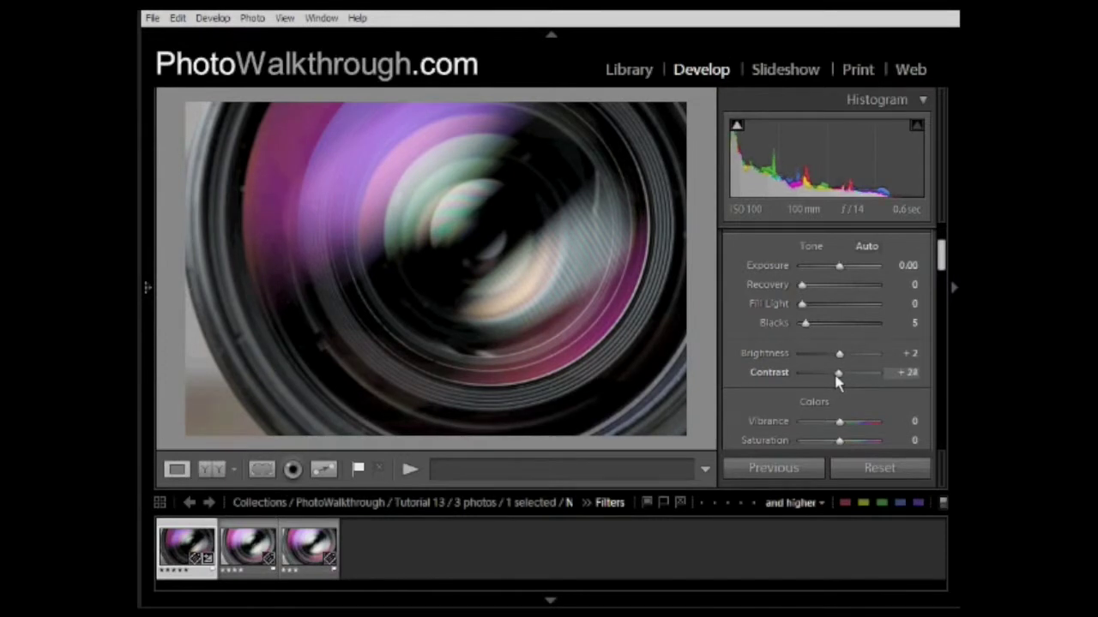
{"action": "left_click_drag", "start_coordinate": [840, 355], "coordinate": [877, 351]}
{"action": "left_click_drag", "start_coordinate": [944, 261], "coordinate": [942, 244]}
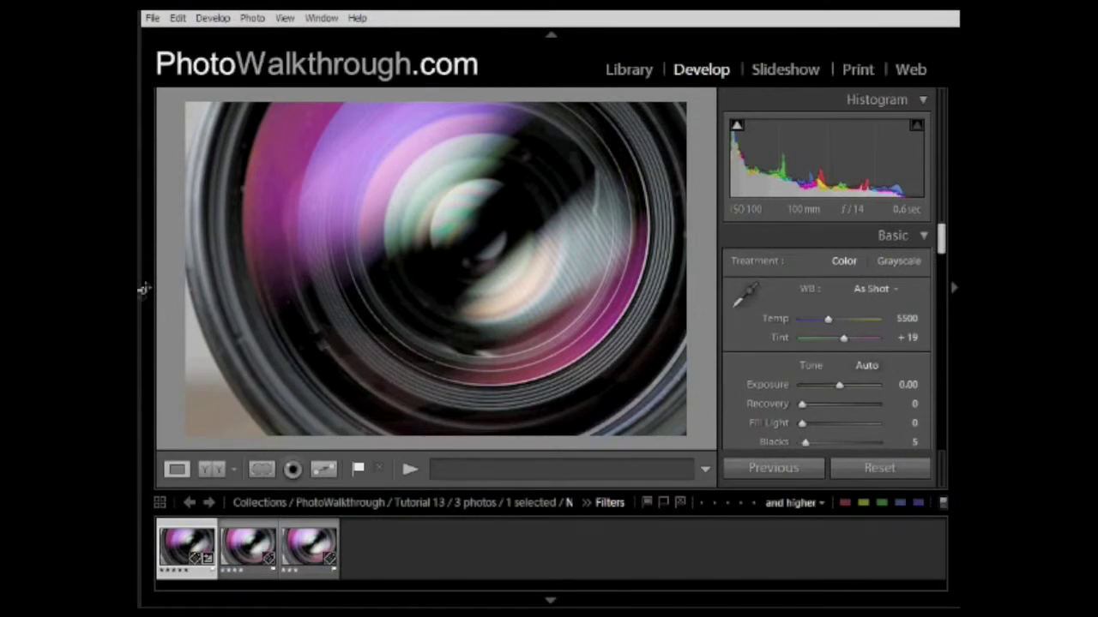
{"action": "left_click", "coordinate": [145, 294]}
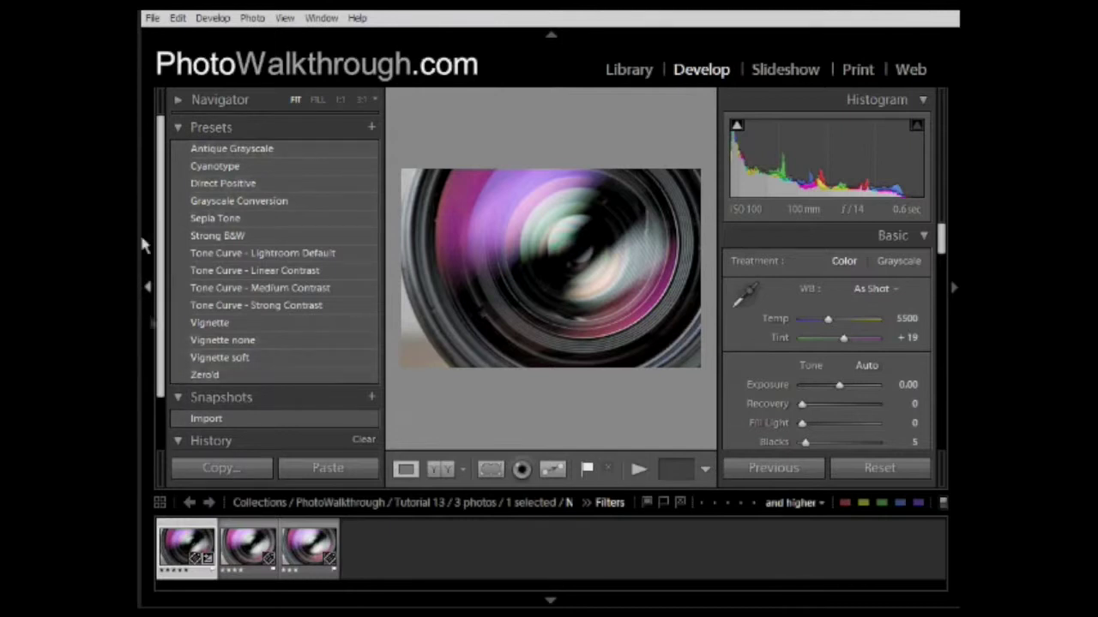
Step: Apply the Import snapshot to undo the Brightness changes, then hide the left panels
{"action": "left_click_drag", "start_coordinate": [160, 377], "coordinate": [157, 442]}
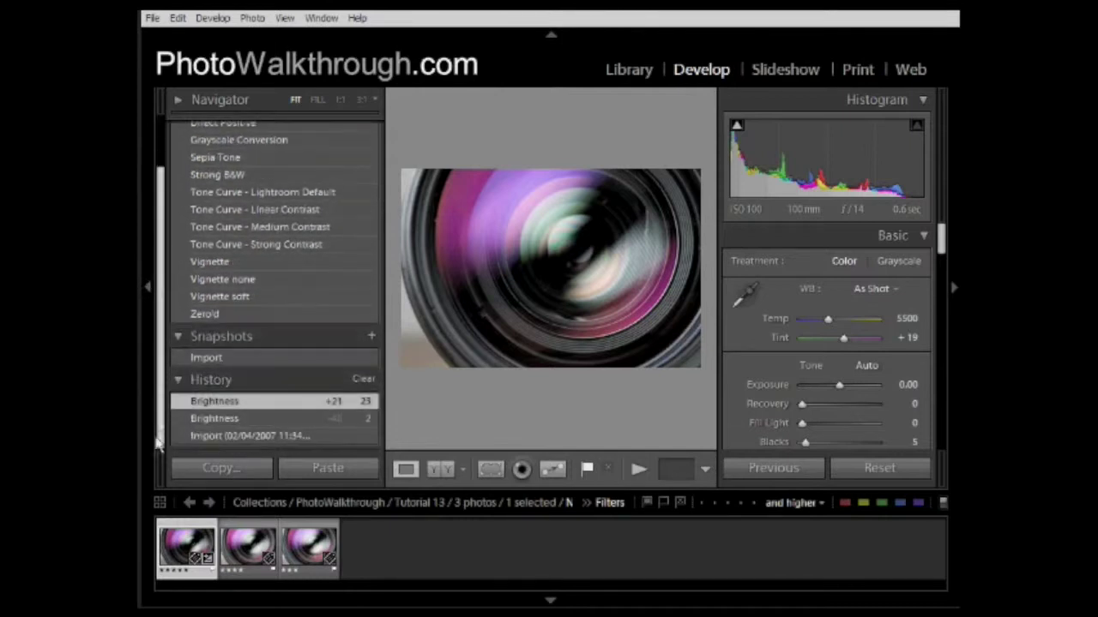
{"action": "left_click", "coordinate": [222, 358]}
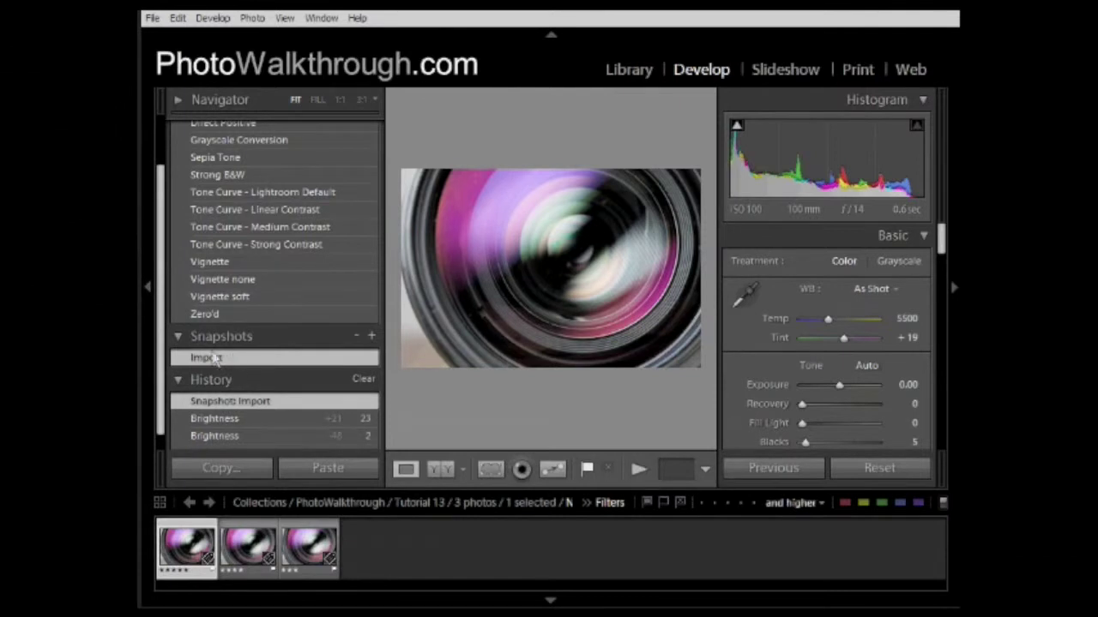
{"action": "left_click", "coordinate": [146, 295]}
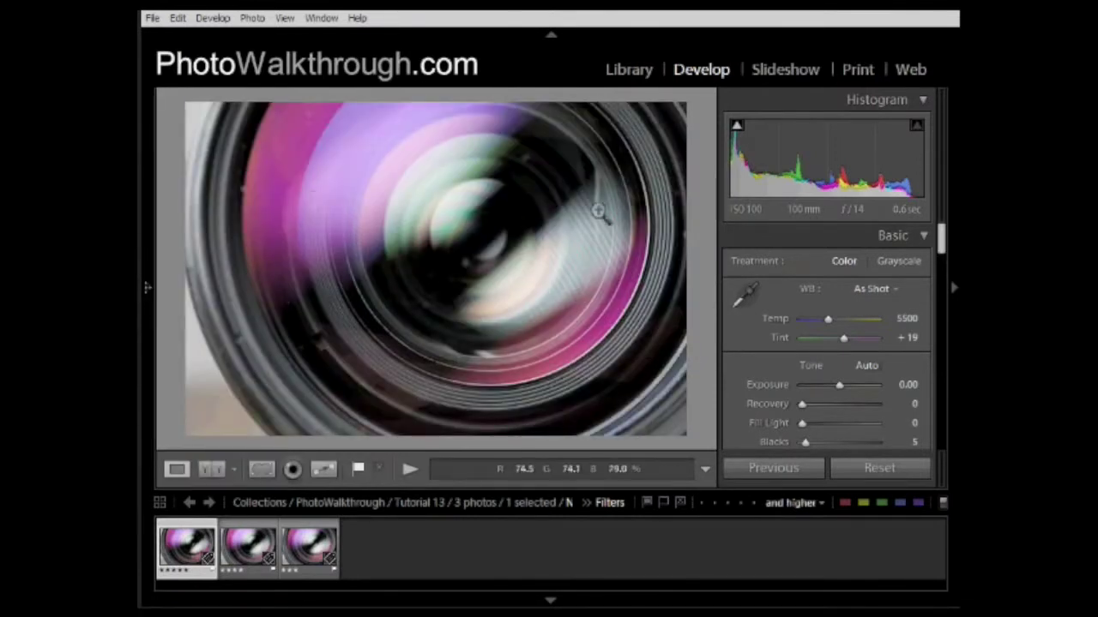
Step: Hide the filmstrip and the top module bar to enlarge the photo
{"action": "left_click_drag", "start_coordinate": [940, 238], "coordinate": [941, 242]}
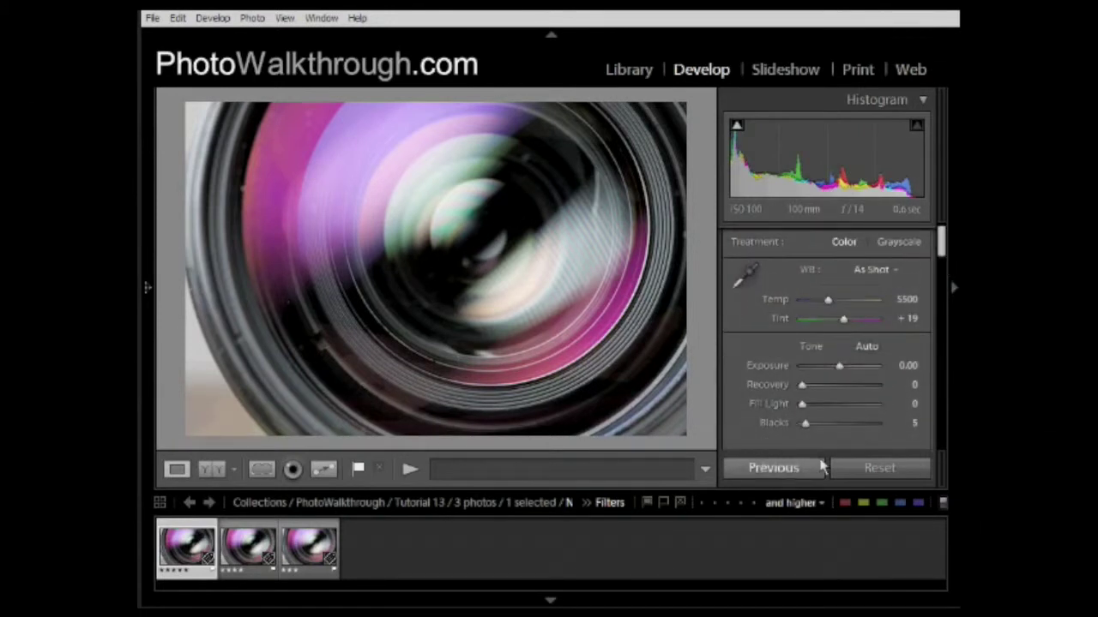
{"action": "left_click", "coordinate": [548, 603]}
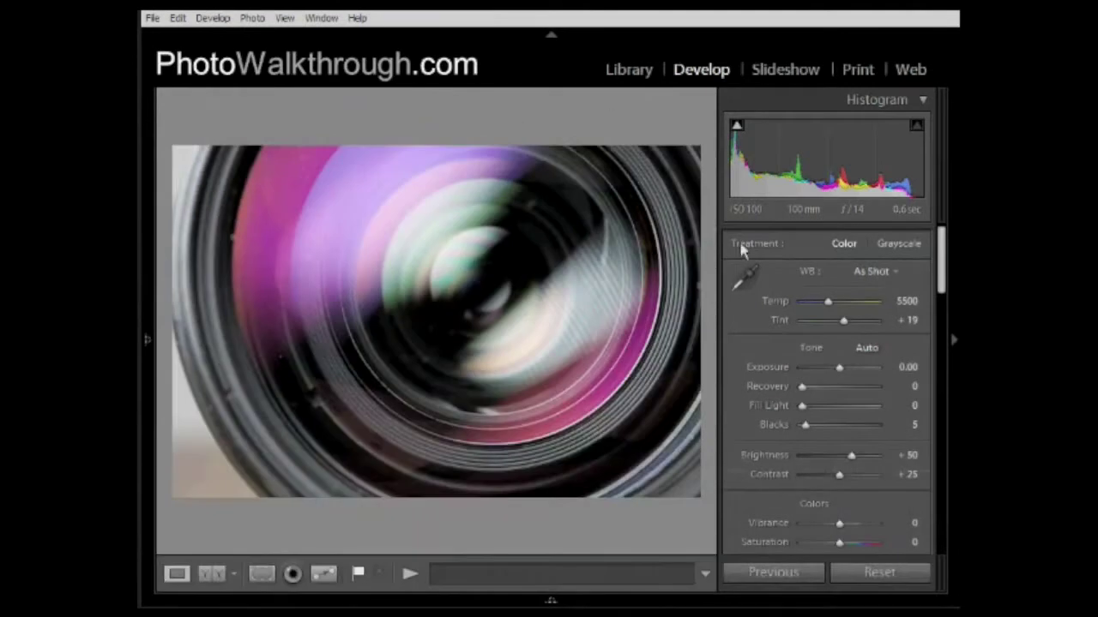
{"action": "left_click", "coordinate": [551, 34]}
Step: Auto-tone the photo to Blacks 3 and Contrast +9, then ease Brightness from +73 to +65
{"action": "left_click_drag", "start_coordinate": [941, 233], "coordinate": [939, 197]}
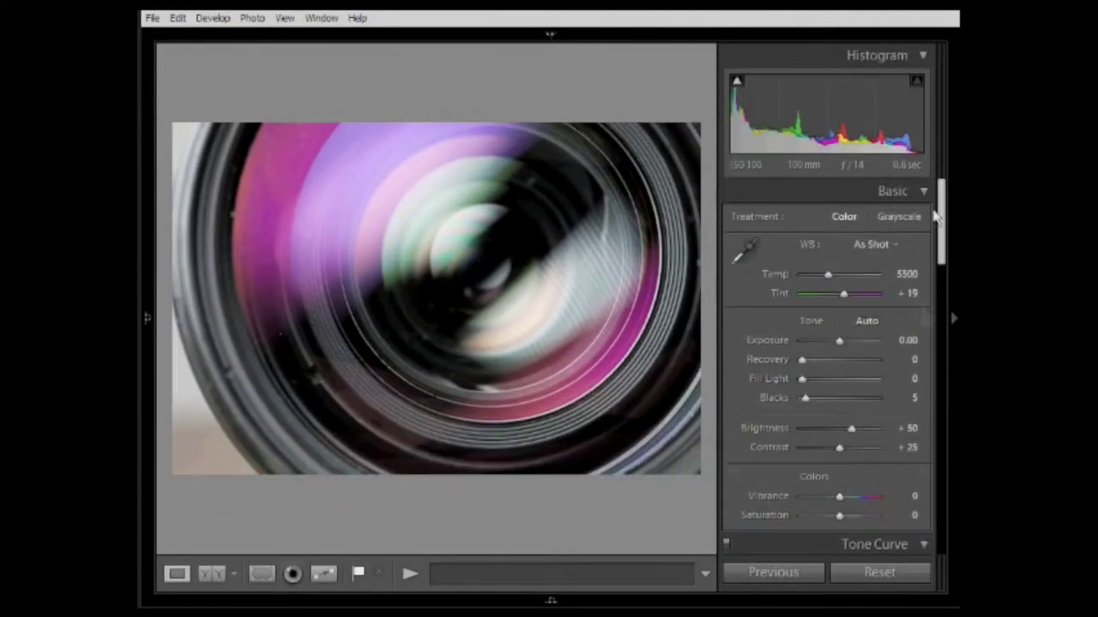
{"action": "left_click", "coordinate": [877, 321]}
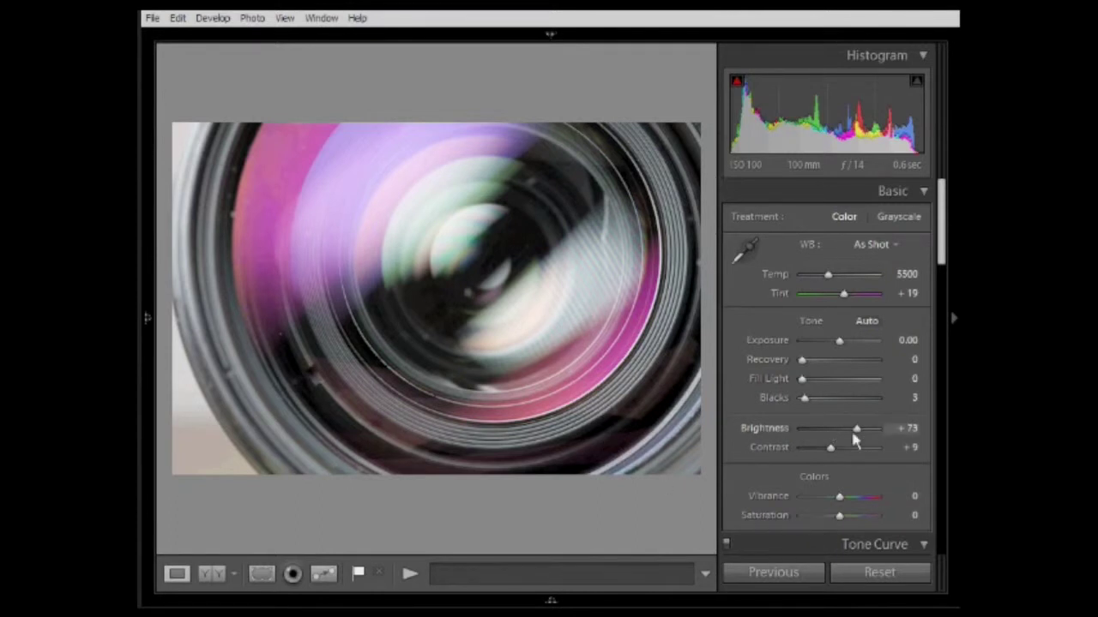
{"action": "left_click_drag", "start_coordinate": [861, 439], "coordinate": [856, 439]}
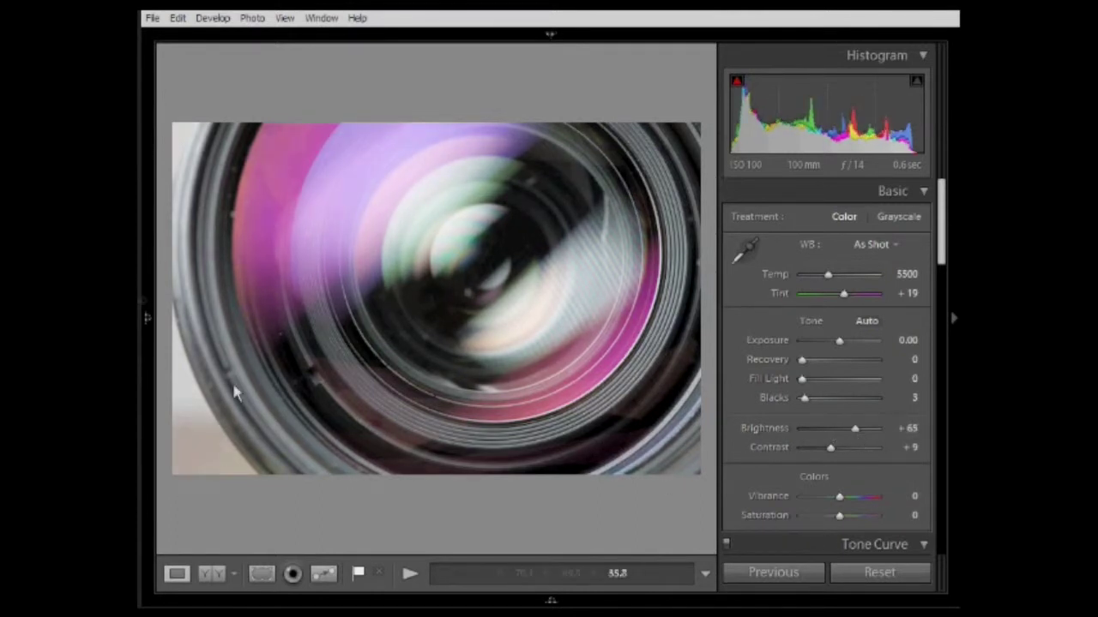
{"action": "mouse_move", "coordinate": [144, 286]}
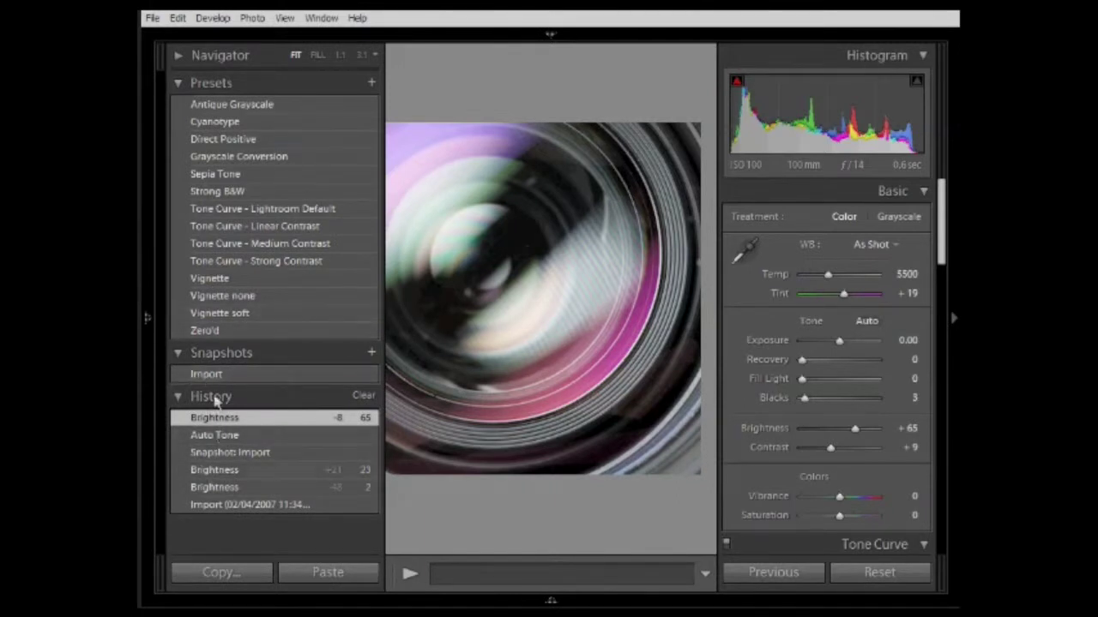
Step: Revert to the Snapshot: Import history state, undoing the auto-tone, and hide the left panels
{"action": "left_click", "coordinate": [233, 454]}
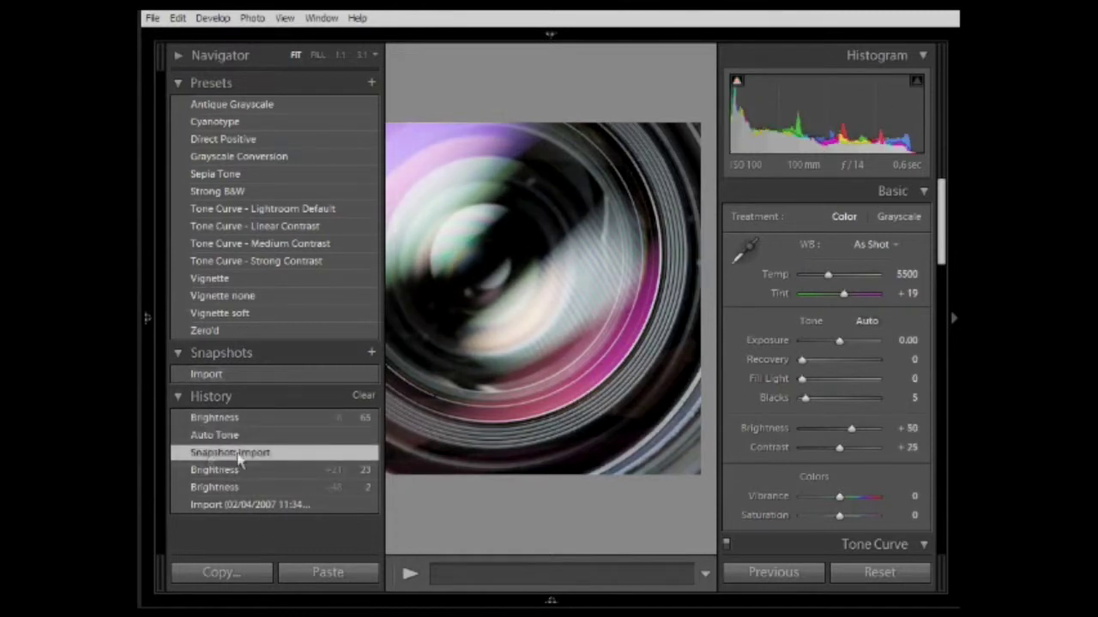
{"action": "left_click", "coordinate": [146, 319]}
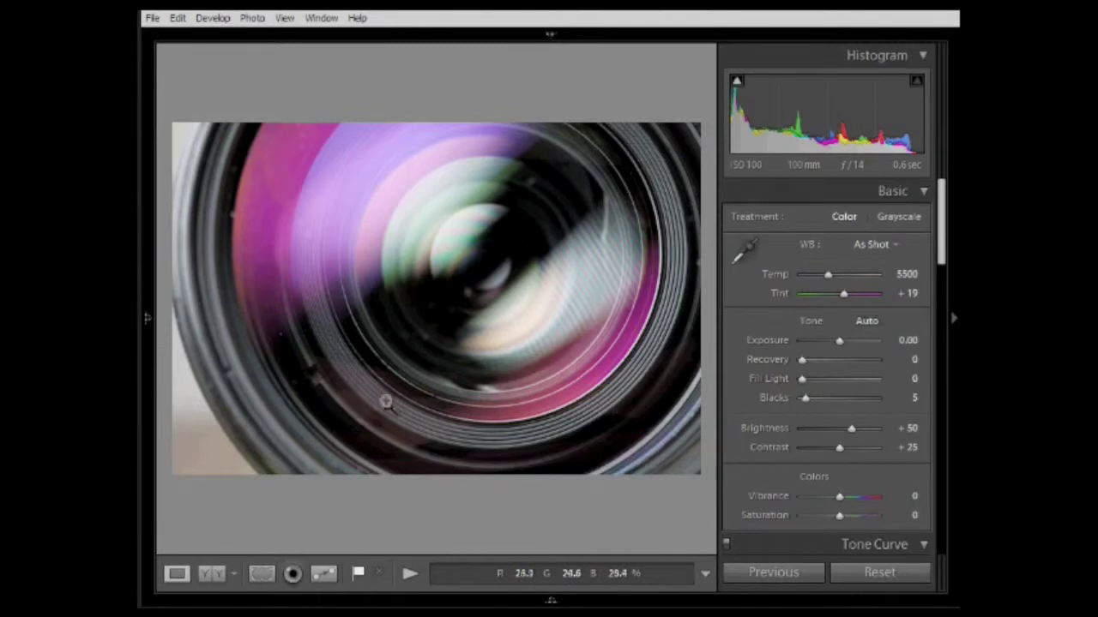
{"action": "left_click", "coordinate": [388, 365]}
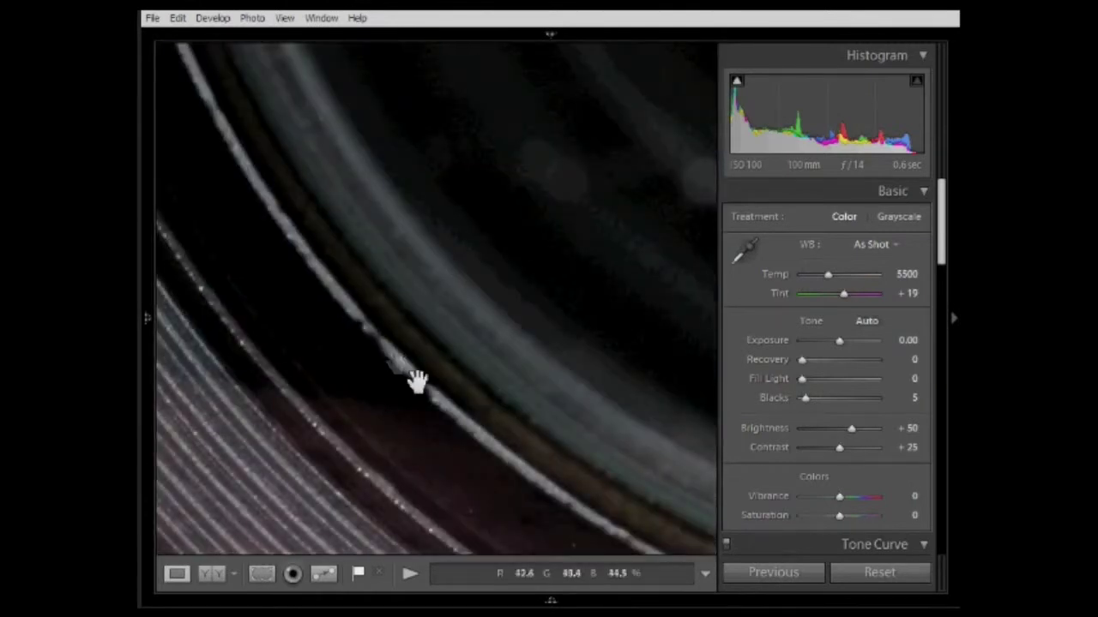
{"action": "left_click_drag", "start_coordinate": [548, 483], "coordinate": [334, 262]}
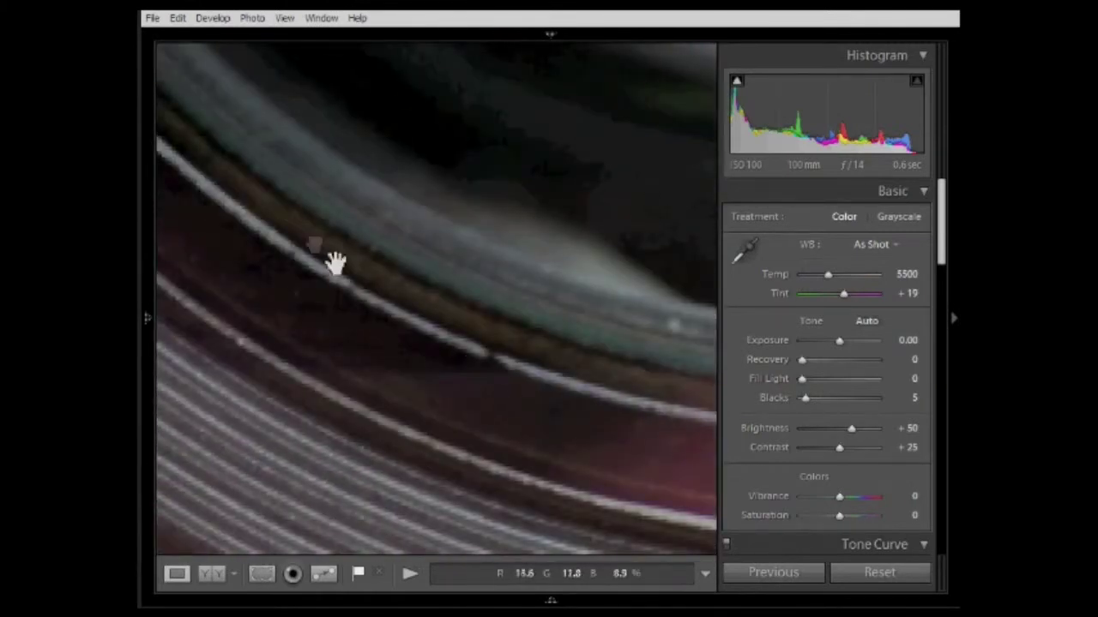
{"action": "left_click_drag", "start_coordinate": [466, 351], "coordinate": [440, 308]}
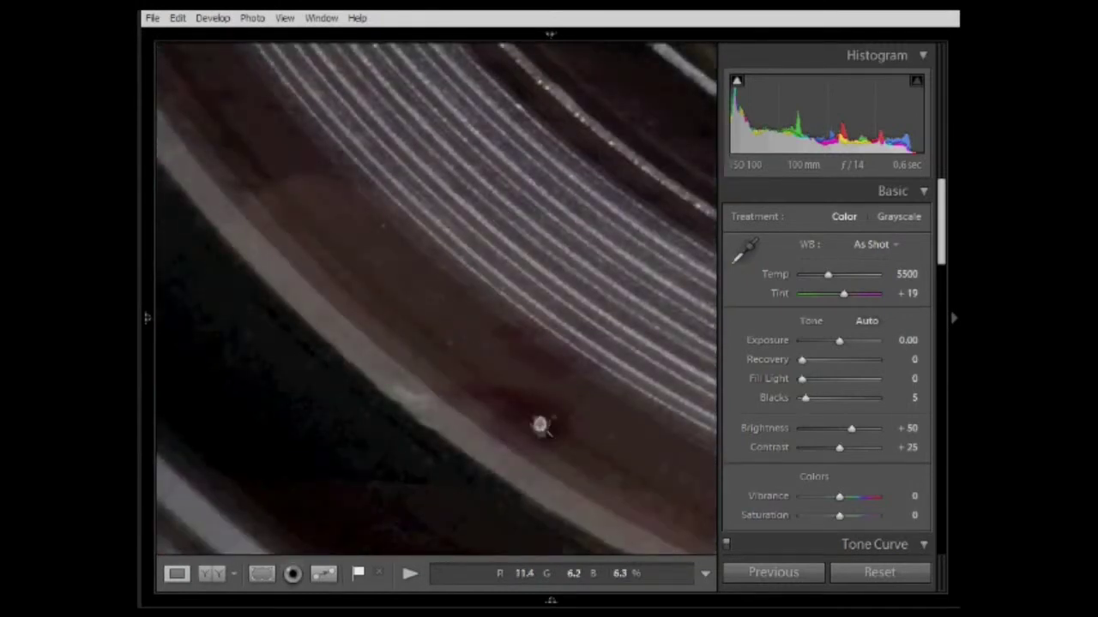
{"action": "left_click", "coordinate": [536, 428]}
{"action": "left_click", "coordinate": [310, 362]}
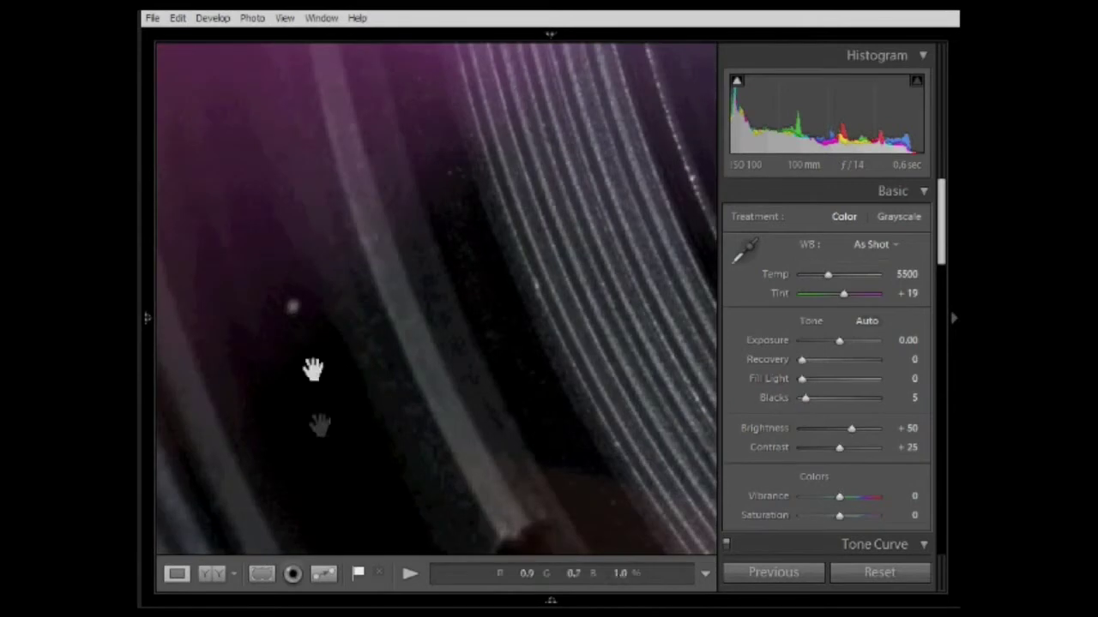
{"action": "left_click", "coordinate": [368, 317]}
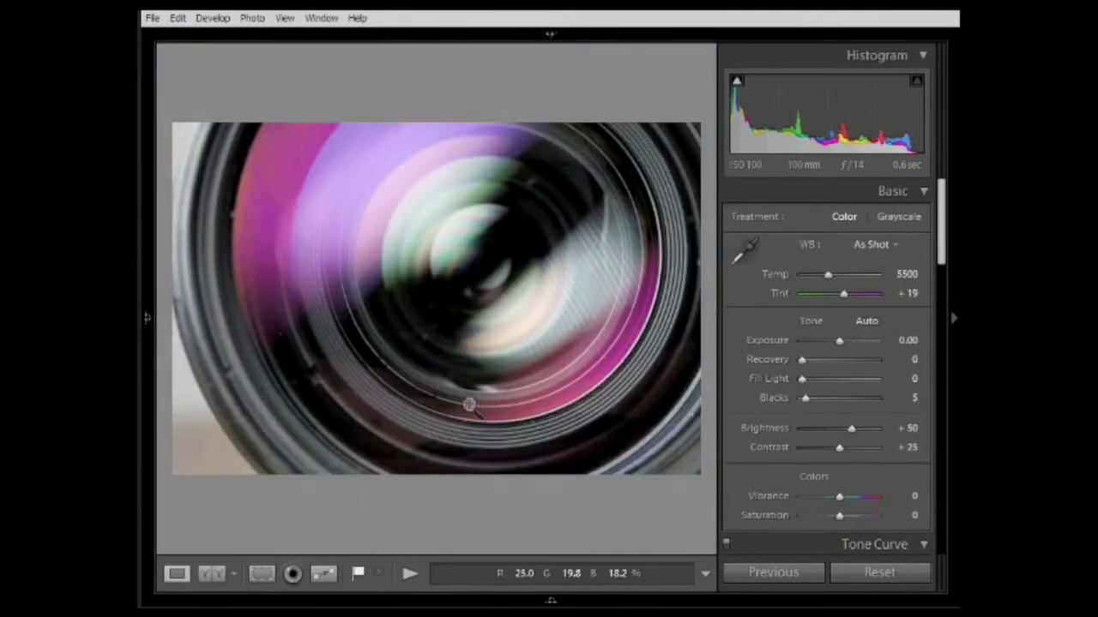
{"action": "left_click", "coordinate": [461, 435]}
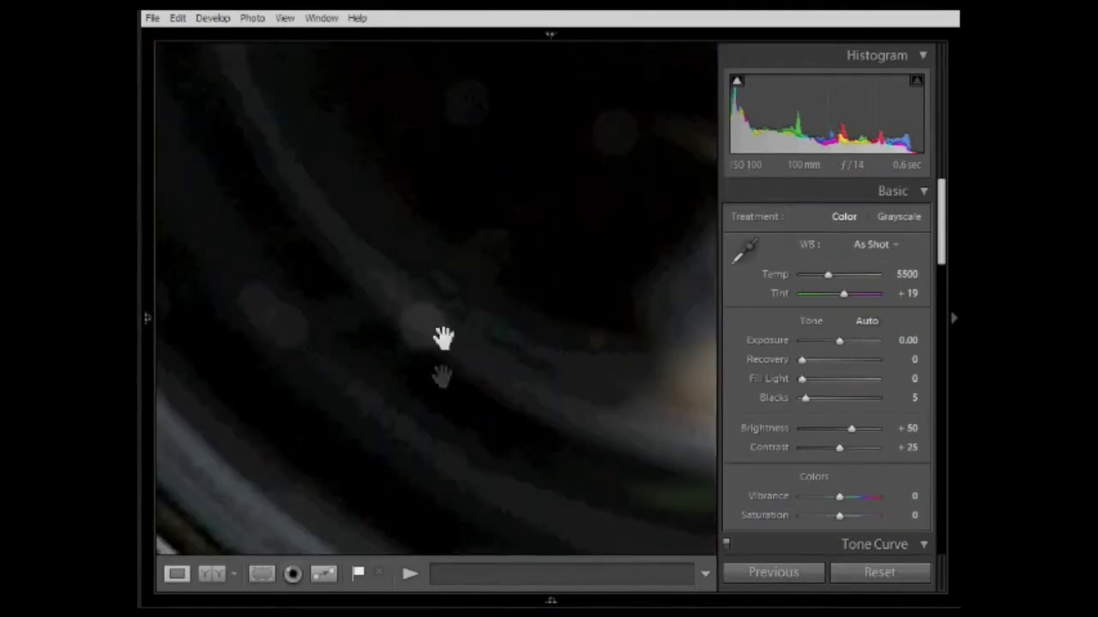
{"action": "left_click", "coordinate": [437, 341]}
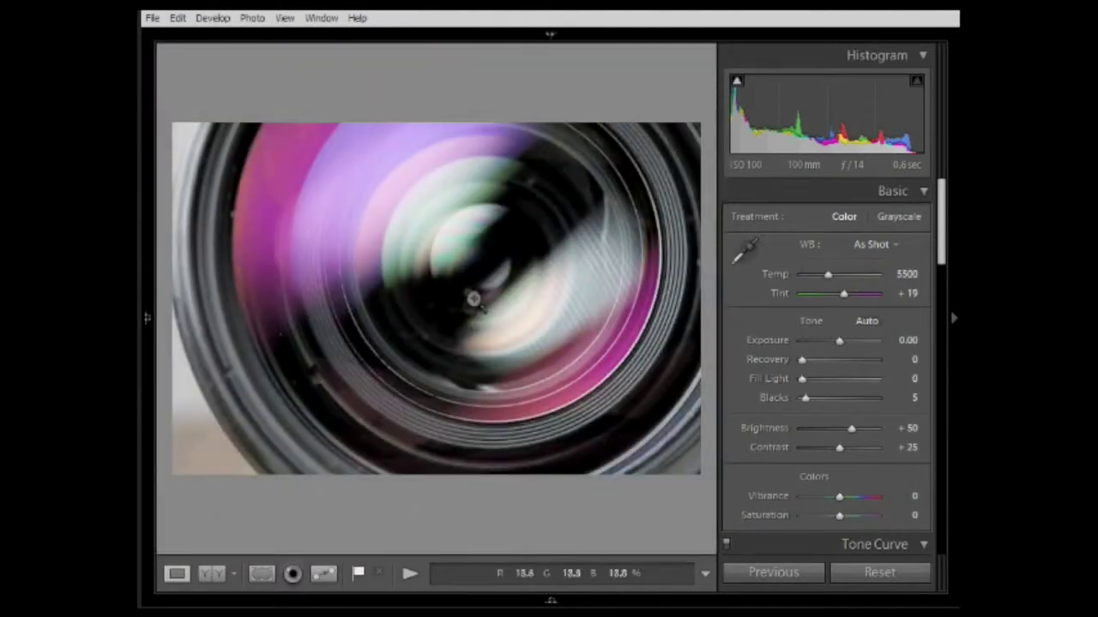
{"action": "left_click", "coordinate": [469, 299]}
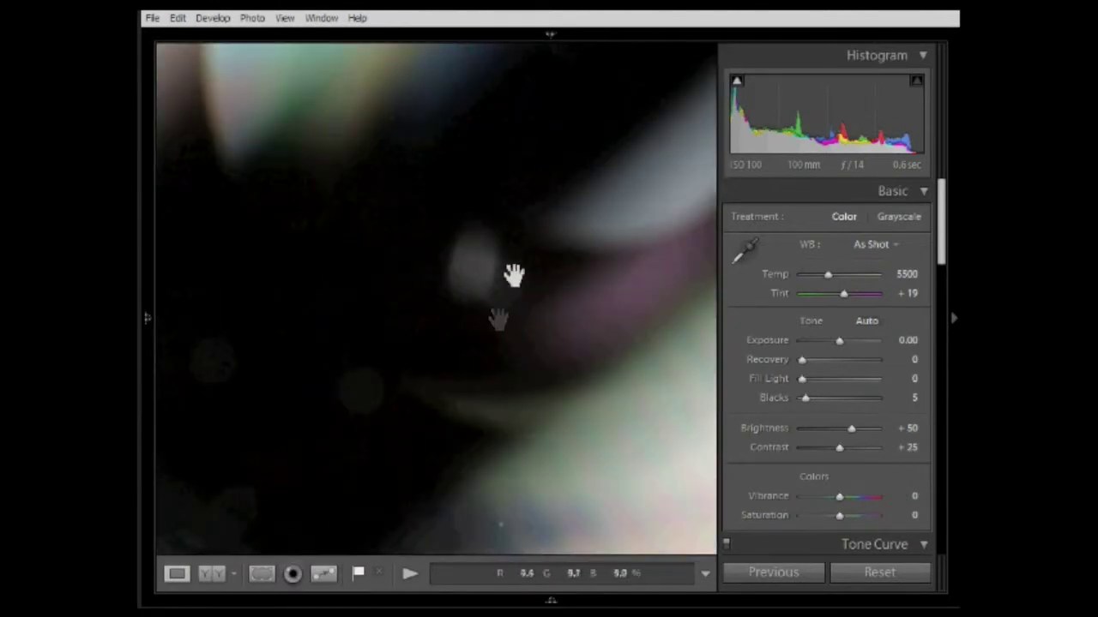
{"action": "left_click", "coordinate": [461, 300]}
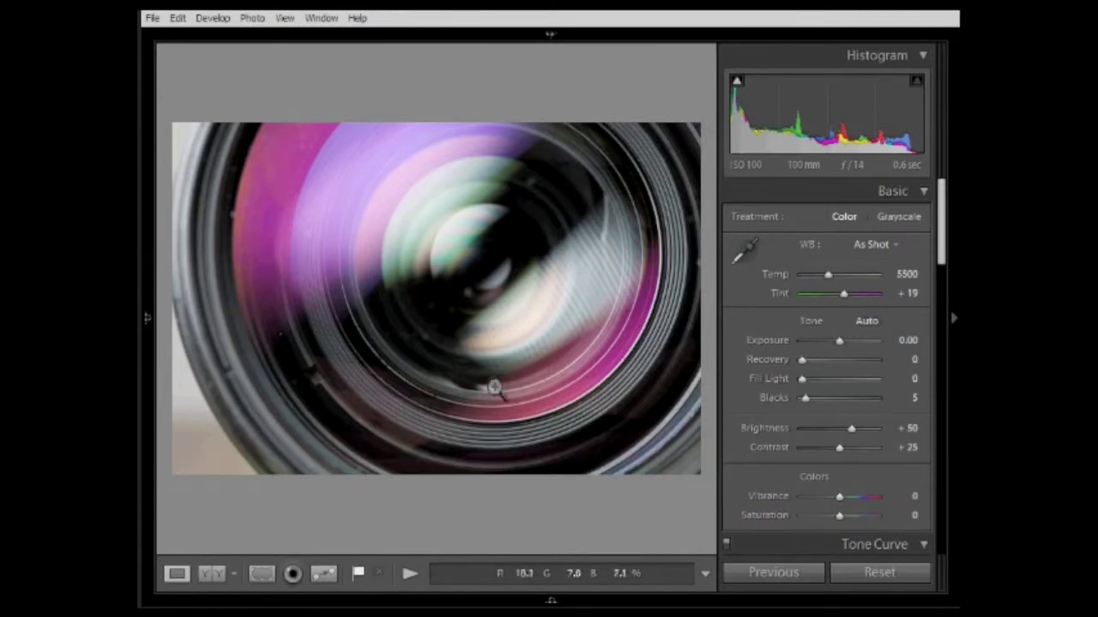
{"action": "left_click", "coordinate": [534, 431]}
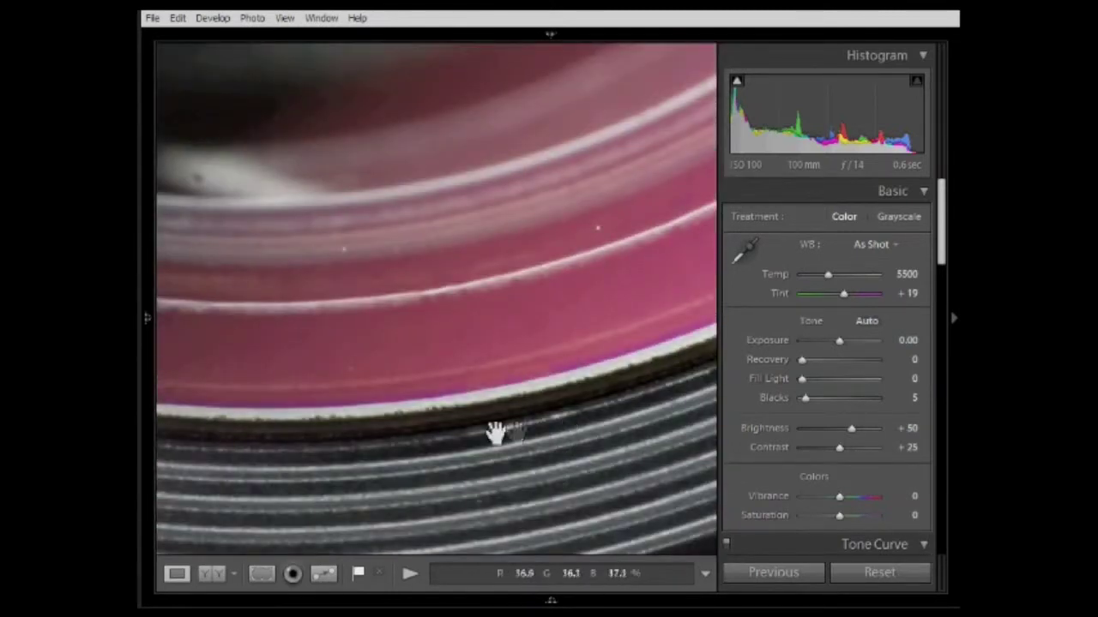
{"action": "left_click_drag", "start_coordinate": [454, 287], "coordinate": [350, 325]}
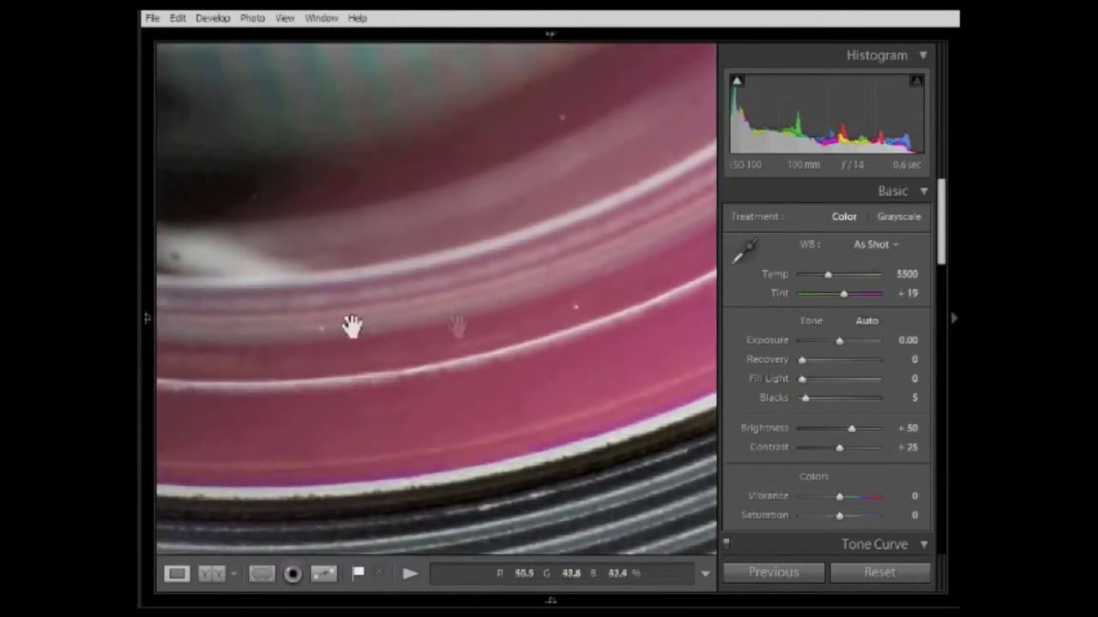
{"action": "left_click", "coordinate": [423, 277]}
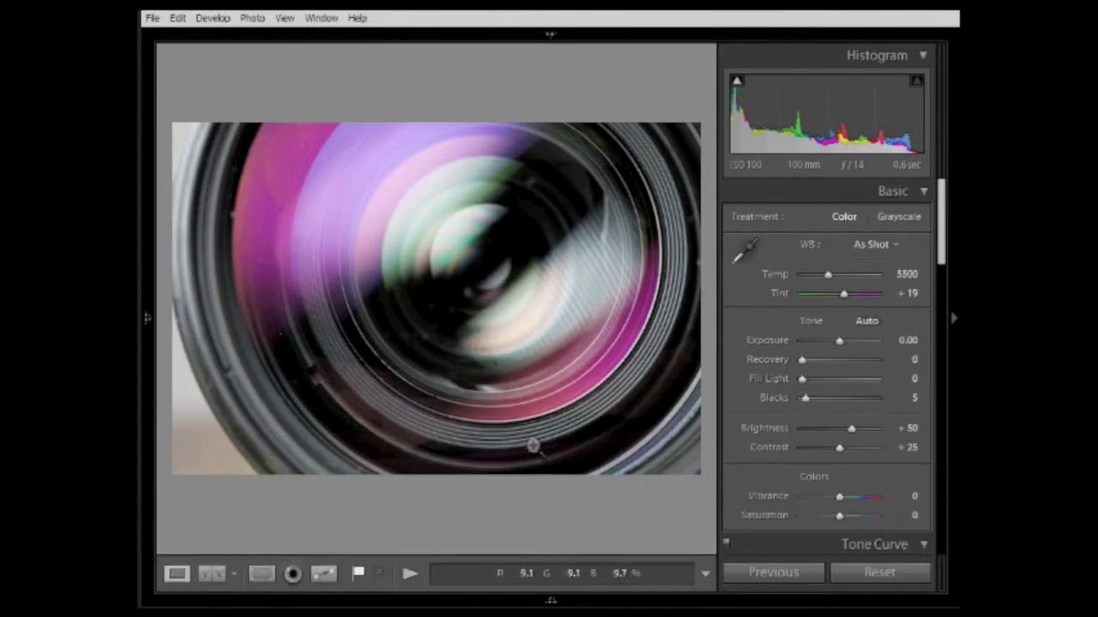
Step: Zoom to 1:1 on the lens rings, pan to a dust speck, and activate Remove Spots
{"action": "mouse_move", "coordinate": [551, 603]}
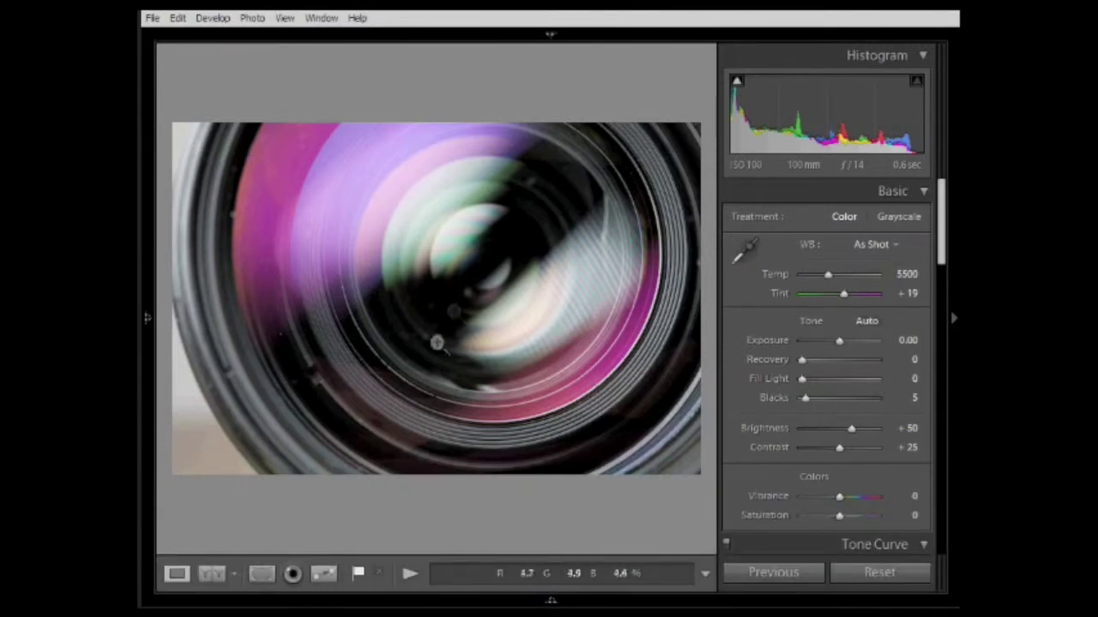
{"action": "left_click", "coordinate": [293, 340]}
{"action": "left_click_drag", "start_coordinate": [365, 370], "coordinate": [503, 341]}
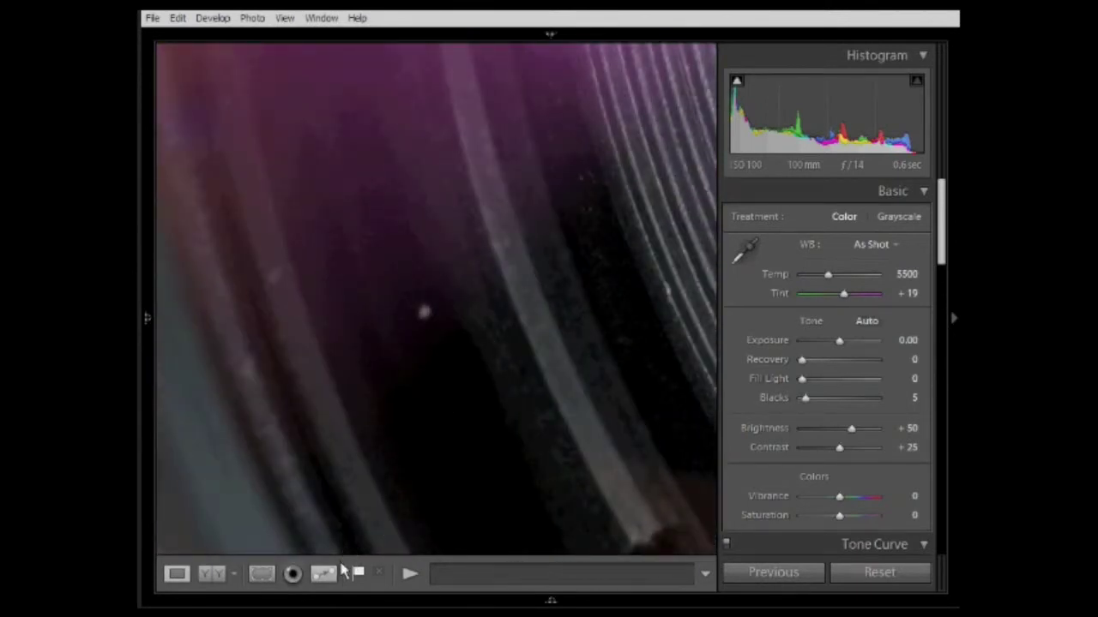
{"action": "left_click", "coordinate": [324, 574]}
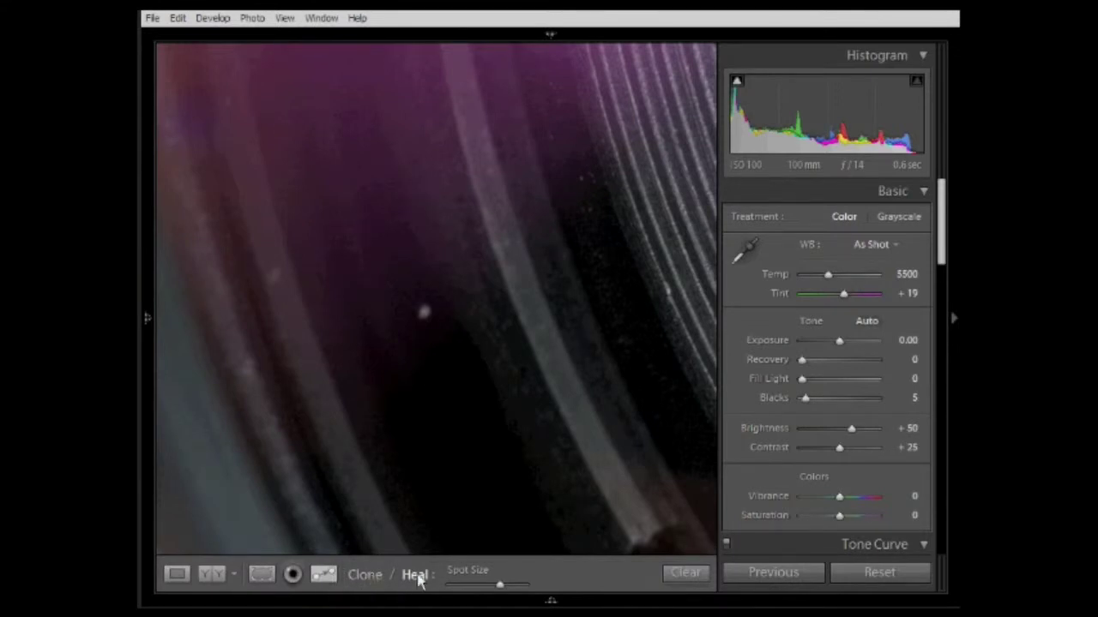
{"action": "left_click", "coordinate": [367, 576]}
Step: Set spot removal back to Heal mode and scroll to resize the spot circle
{"action": "left_click", "coordinate": [411, 578]}
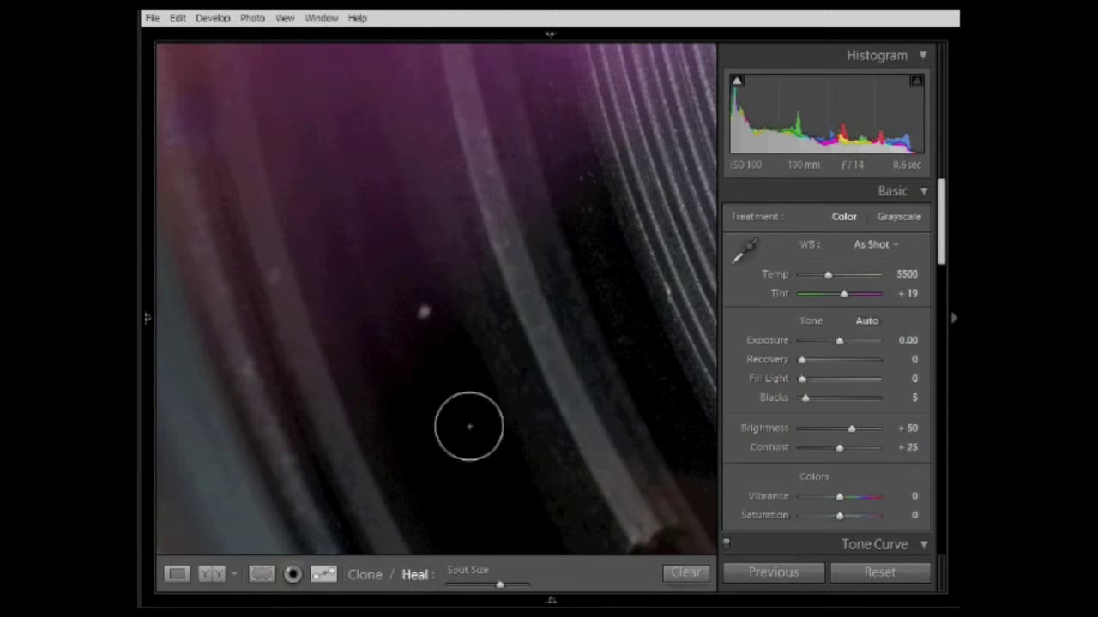
{"action": "scroll", "coordinate": [452, 389], "scroll_direction": "down", "scroll_amount": 1}
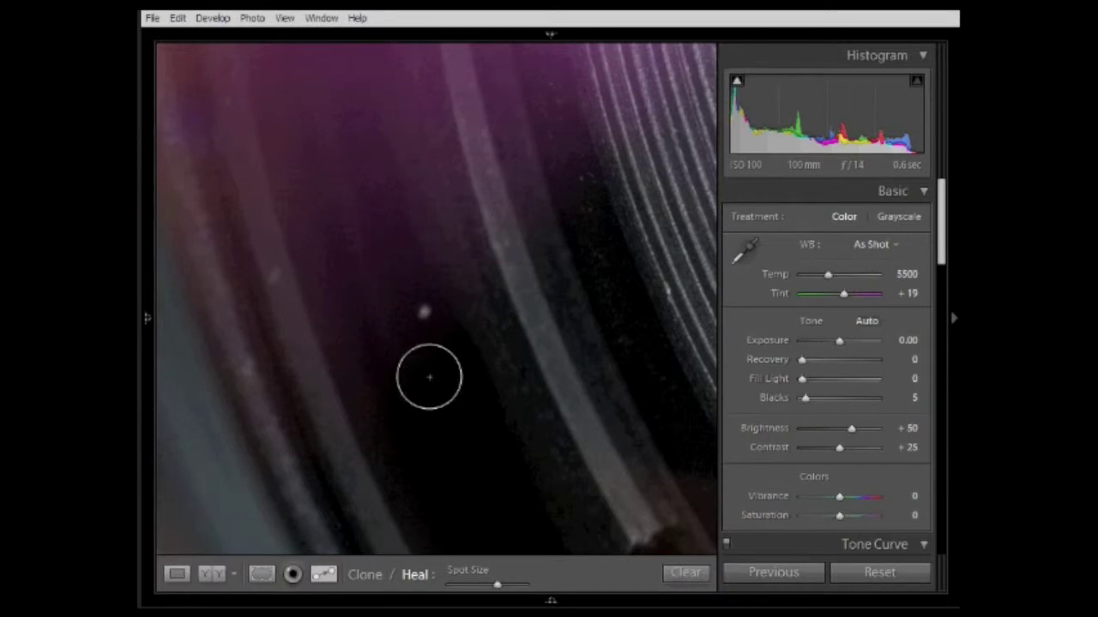
{"action": "scroll", "coordinate": [424, 383], "scroll_direction": "down", "scroll_amount": 4}
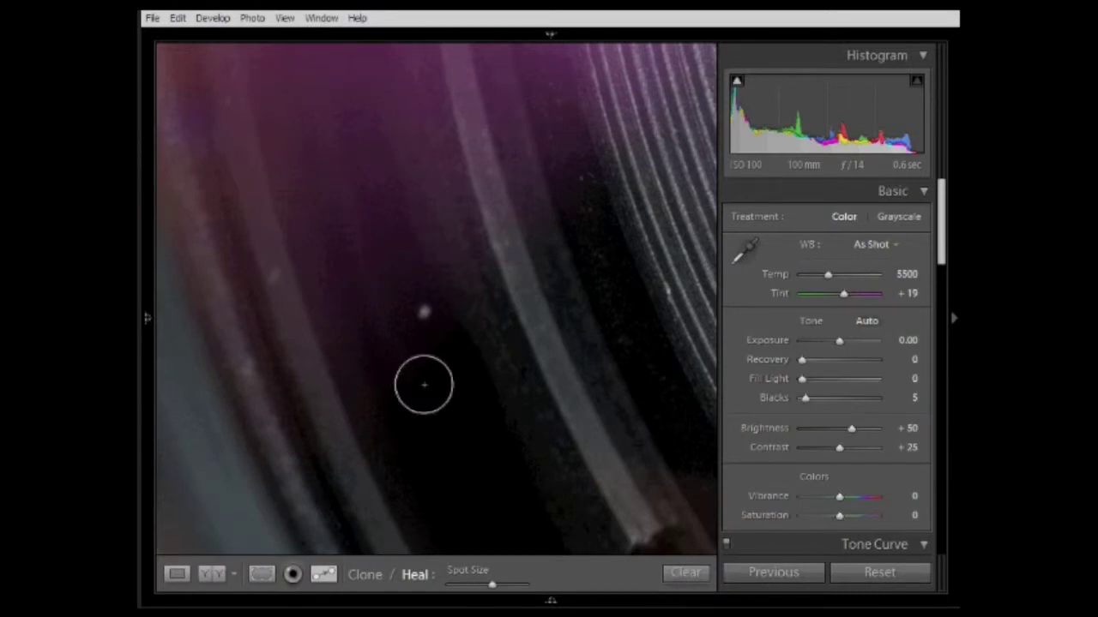
{"action": "scroll", "coordinate": [423, 383], "scroll_direction": "down", "scroll_amount": 3}
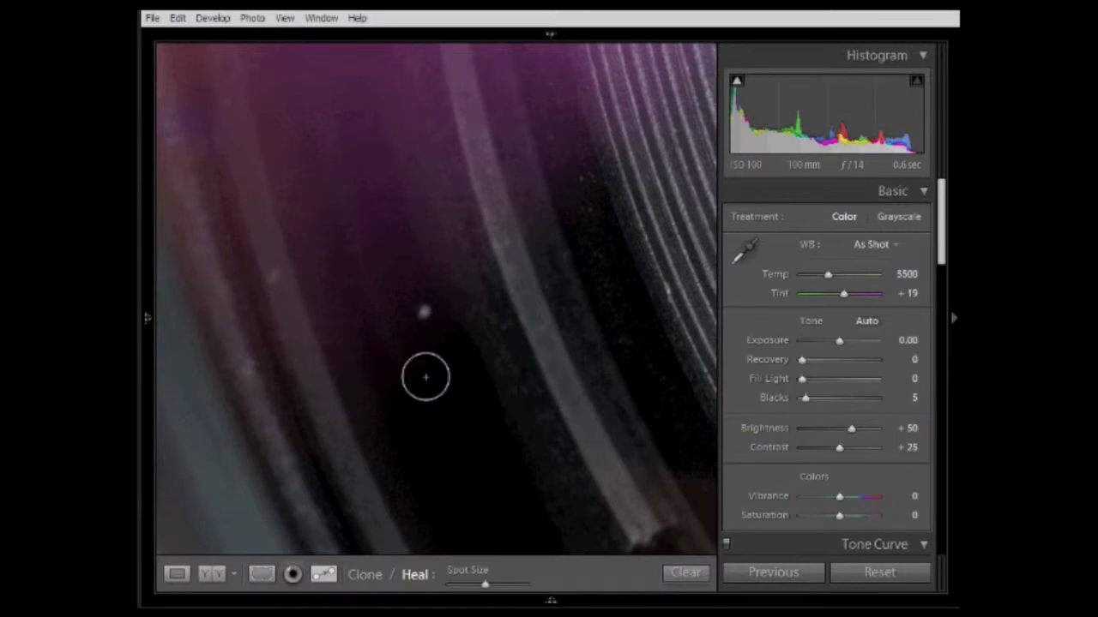
{"action": "scroll", "coordinate": [424, 313], "scroll_direction": "down", "scroll_amount": 1}
{"action": "scroll", "coordinate": [424, 312], "scroll_direction": "down", "scroll_amount": 1}
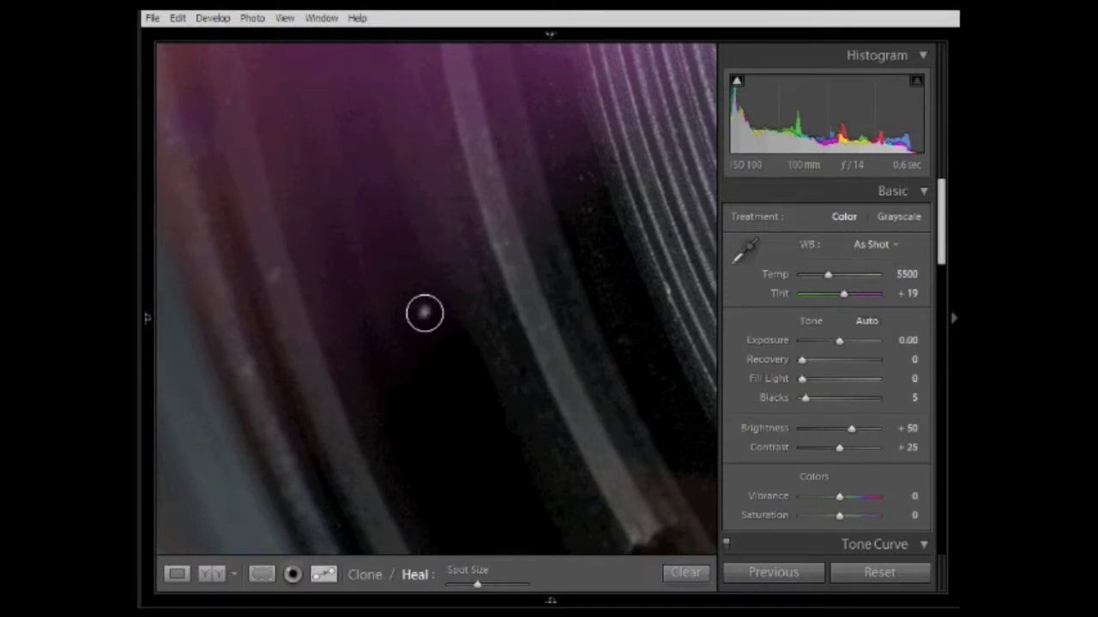
{"action": "scroll", "coordinate": [425, 313], "scroll_direction": "up", "scroll_amount": 3}
{"action": "scroll", "coordinate": [425, 313], "scroll_direction": "down", "scroll_amount": 6}
{"action": "scroll", "coordinate": [425, 313], "scroll_direction": "up", "scroll_amount": 2}
Step: Fit the Spot Size to the small bright dust speck and heal it
{"action": "mouse_move", "coordinate": [479, 592]}
{"action": "left_mouse_down"}
{"action": "mouse_move", "coordinate": [503, 589]}
{"action": "mouse_move", "coordinate": [475, 588]}
{"action": "mouse_move", "coordinate": [492, 589]}
{"action": "left_mouse_up"}
{"action": "scroll", "coordinate": [420, 309], "scroll_direction": "down", "scroll_amount": 3}
{"action": "scroll", "coordinate": [424, 311], "scroll_direction": "down", "scroll_amount": 4}
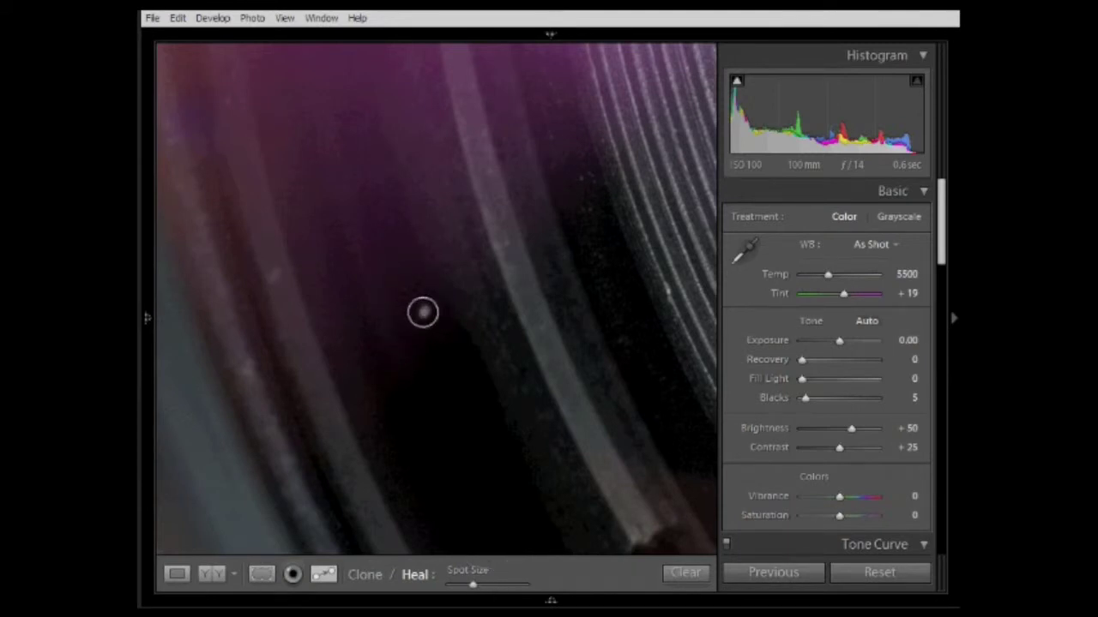
{"action": "scroll", "coordinate": [424, 312], "scroll_direction": "down", "scroll_amount": 1}
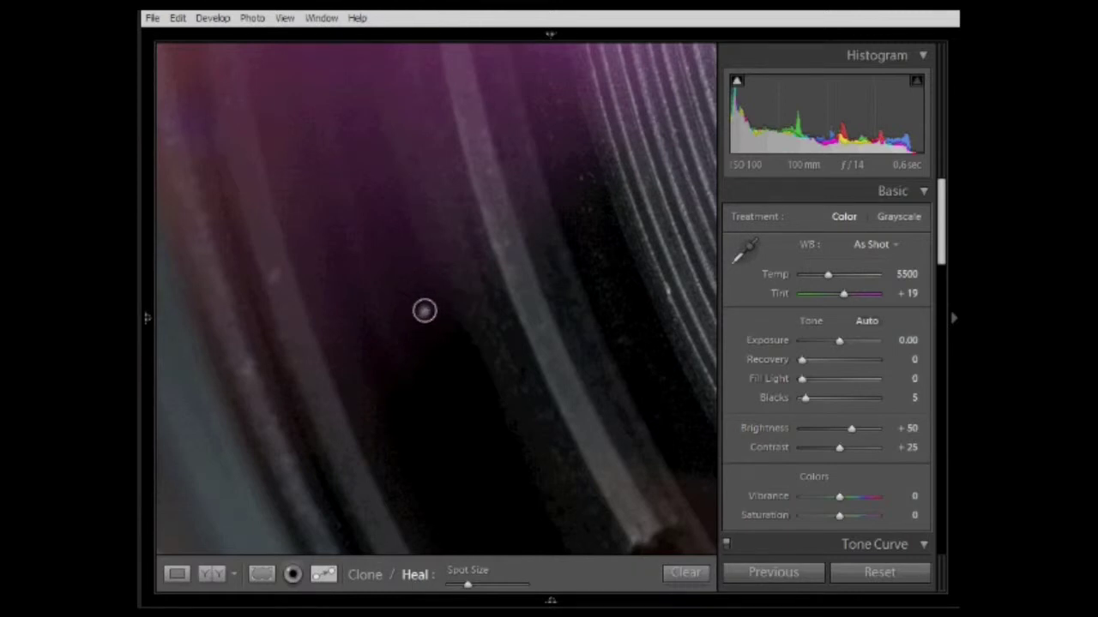
{"action": "left_click", "coordinate": [425, 310]}
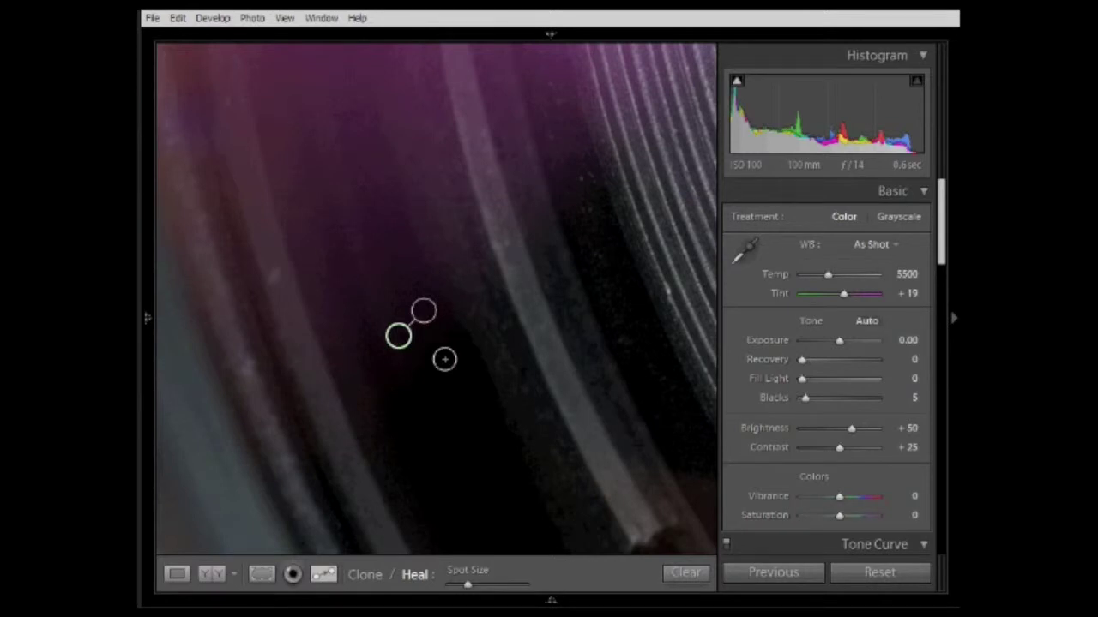
Step: Pan the lens photo to check other areas for dust
{"action": "left_click_drag", "start_coordinate": [563, 404], "coordinate": [539, 366]}
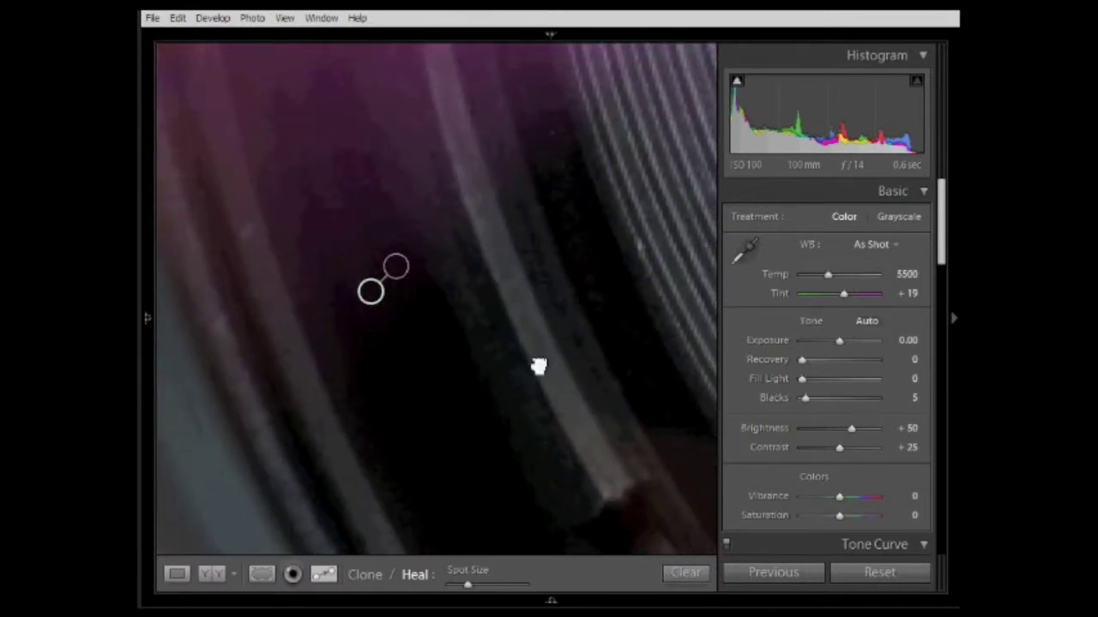
Step: Pan to the dark lens rim and heal the second faint dust spot with Remove Spots
{"action": "left_click", "coordinate": [325, 575]}
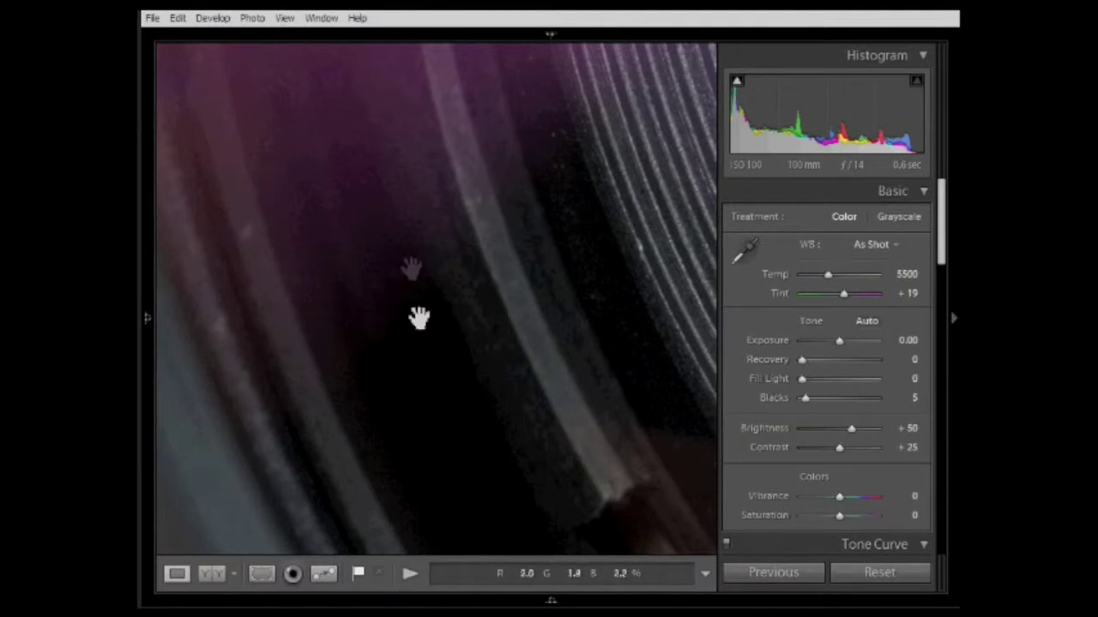
{"action": "left_click_drag", "start_coordinate": [502, 421], "coordinate": [502, 301]}
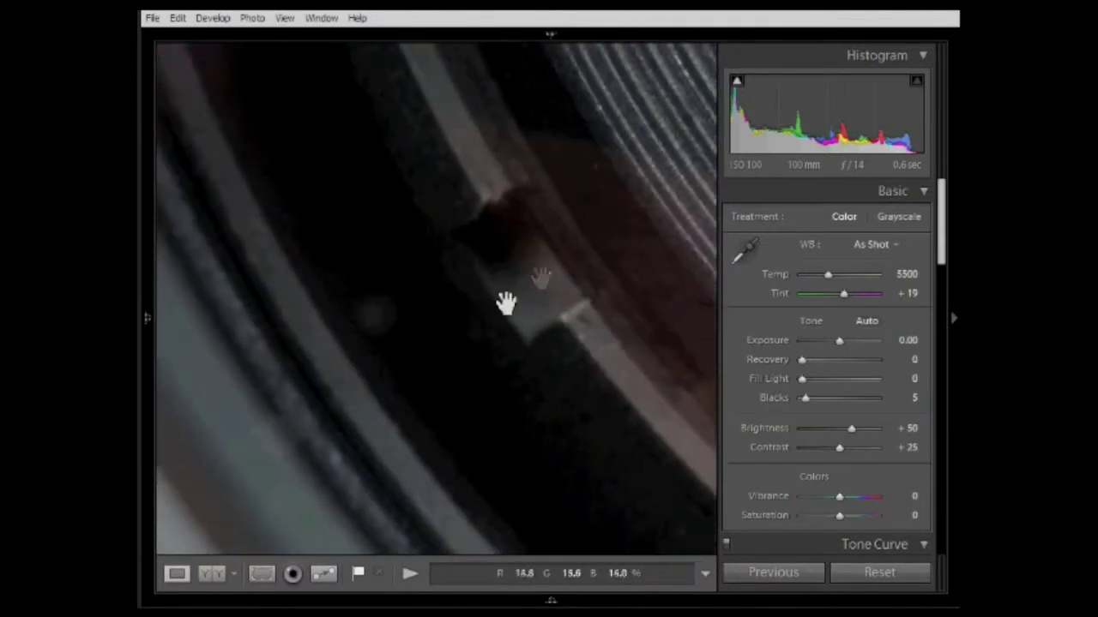
{"action": "left_click", "coordinate": [324, 574]}
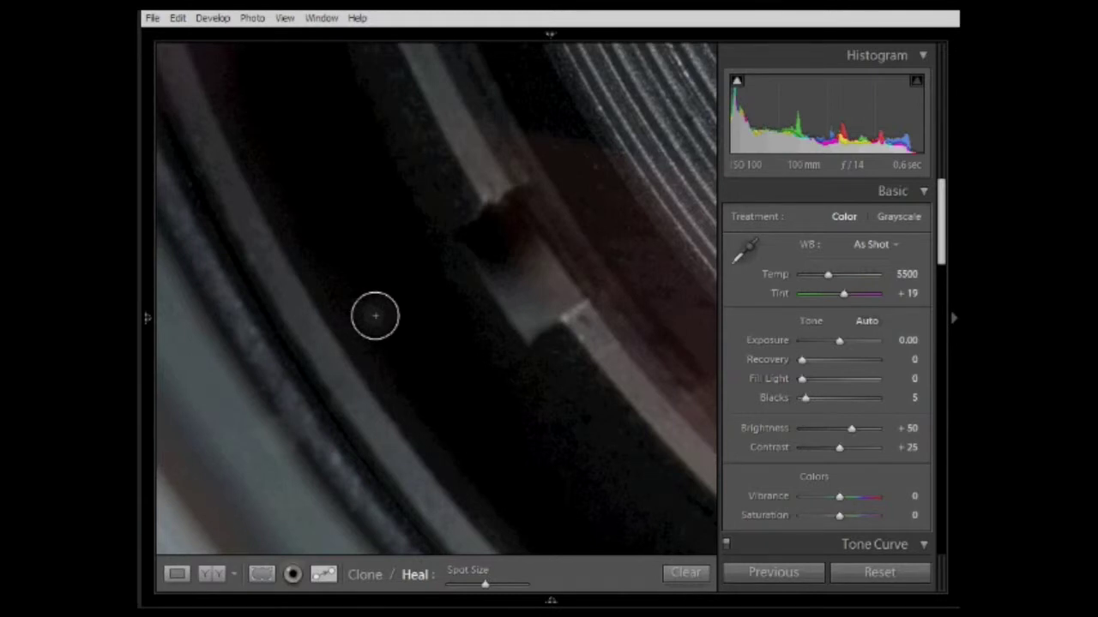
{"action": "left_click", "coordinate": [375, 315]}
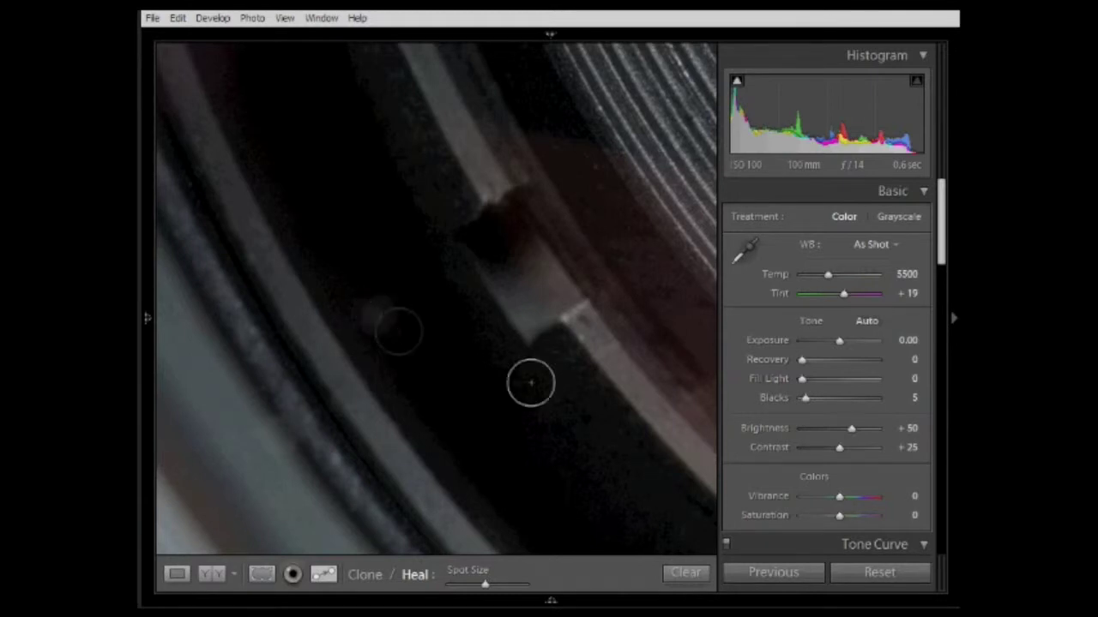
{"action": "mouse_move", "coordinate": [532, 416]}
{"action": "left_mouse_down"}
{"action": "mouse_move", "coordinate": [495, 279]}
{"action": "mouse_move", "coordinate": [571, 398]}
{"action": "left_mouse_up"}
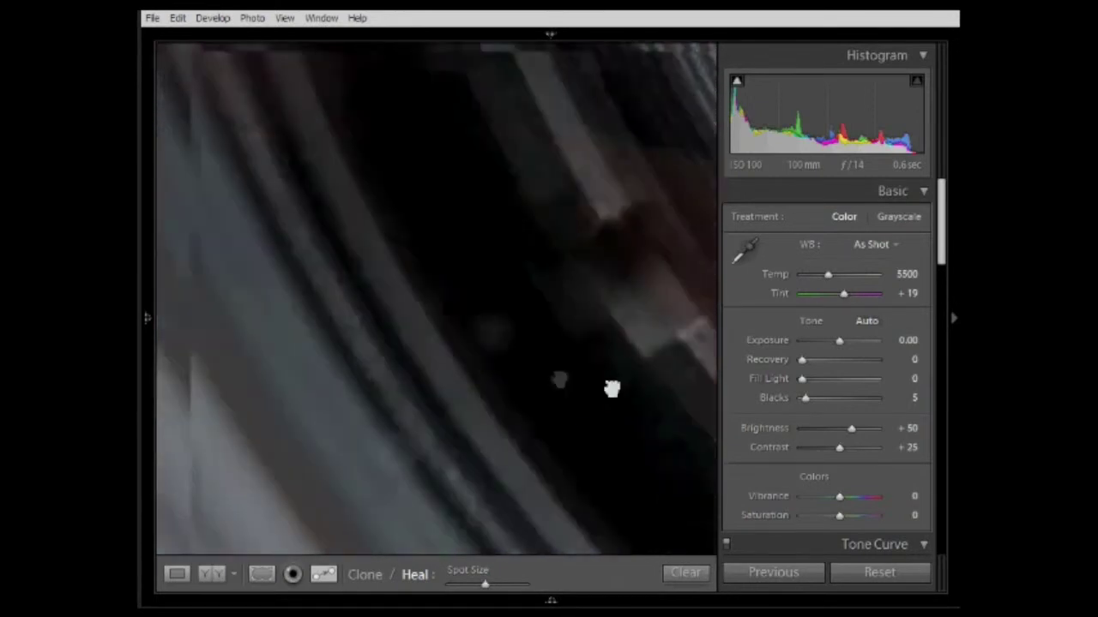
{"action": "mouse_move", "coordinate": [147, 320]}
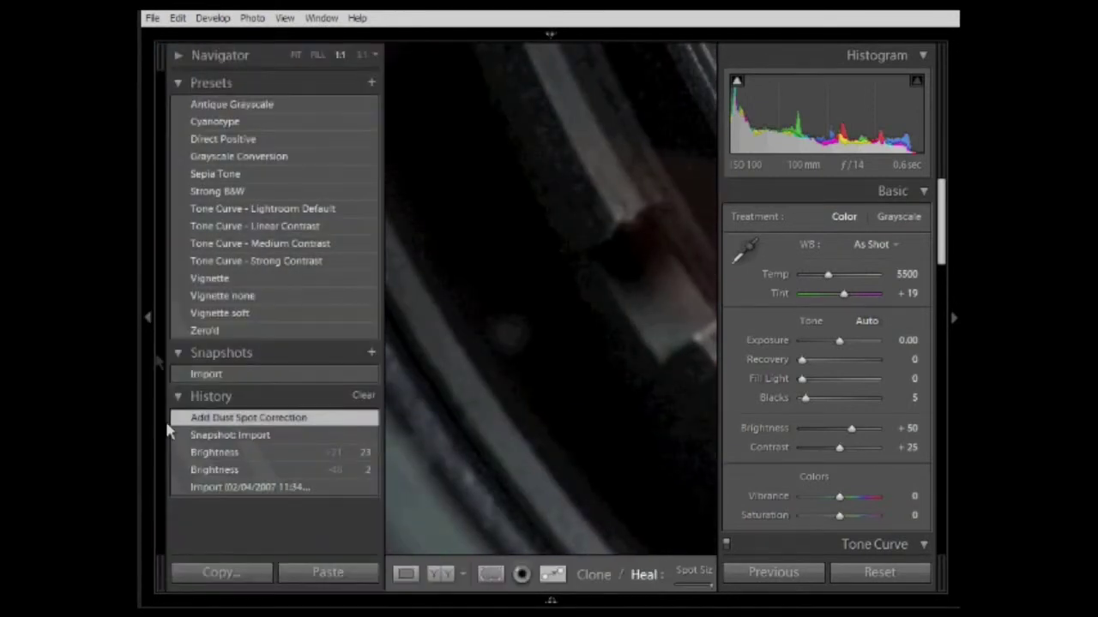
{"action": "left_click", "coordinate": [212, 438]}
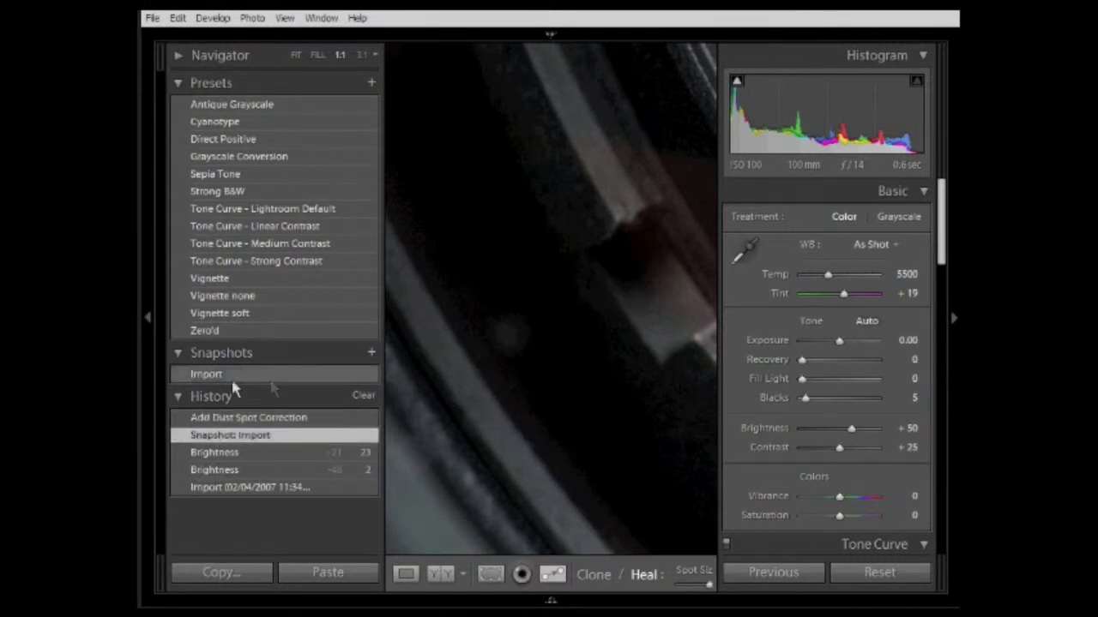
{"action": "left_click_drag", "start_coordinate": [514, 201], "coordinate": [591, 309]}
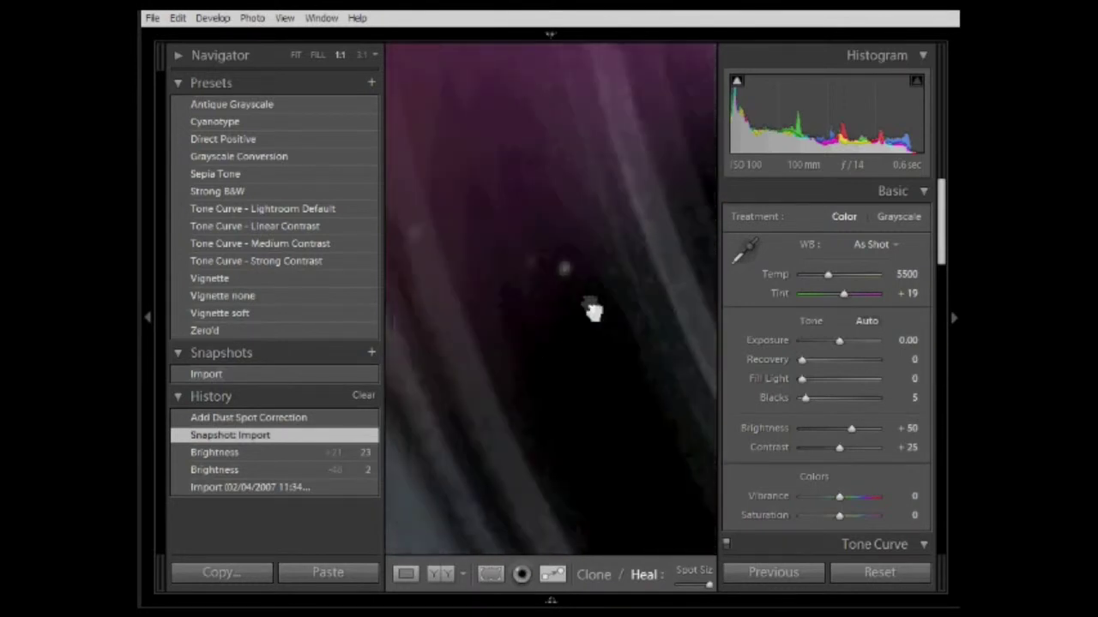
{"action": "left_click", "coordinate": [238, 420]}
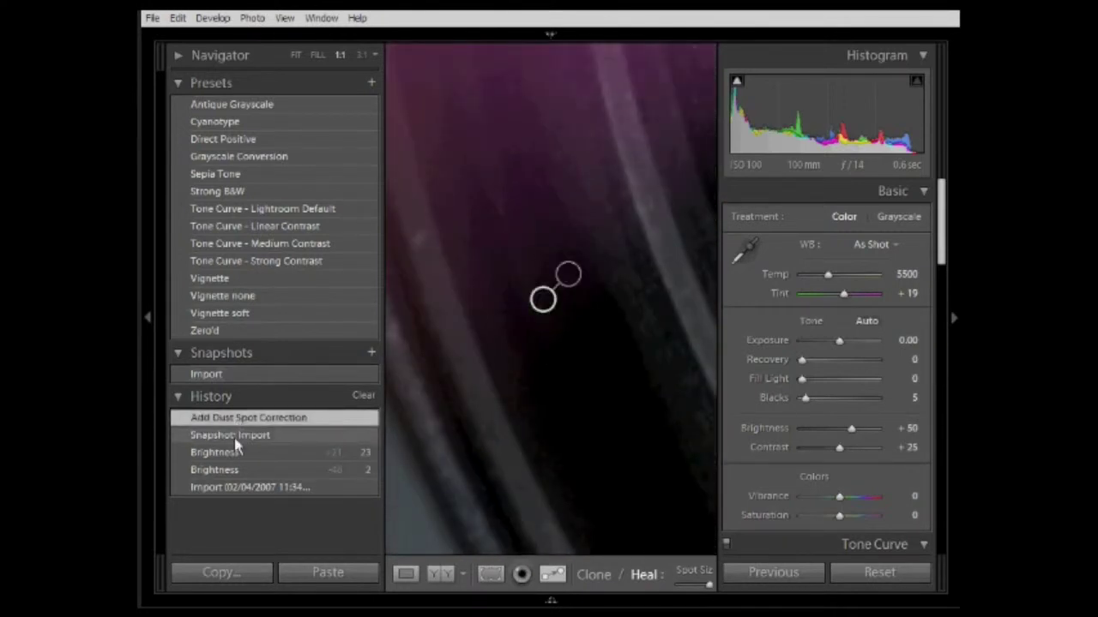
{"action": "left_click", "coordinate": [236, 437]}
{"action": "left_click", "coordinate": [239, 419]}
{"action": "left_click", "coordinate": [240, 438]}
{"action": "left_click", "coordinate": [245, 421]}
Step: Pan to a bright groove streak and heal its dust speck from a source farther up the streak
{"action": "left_click", "coordinate": [148, 321]}
{"action": "left_click_drag", "start_coordinate": [583, 363], "coordinate": [485, 337]}
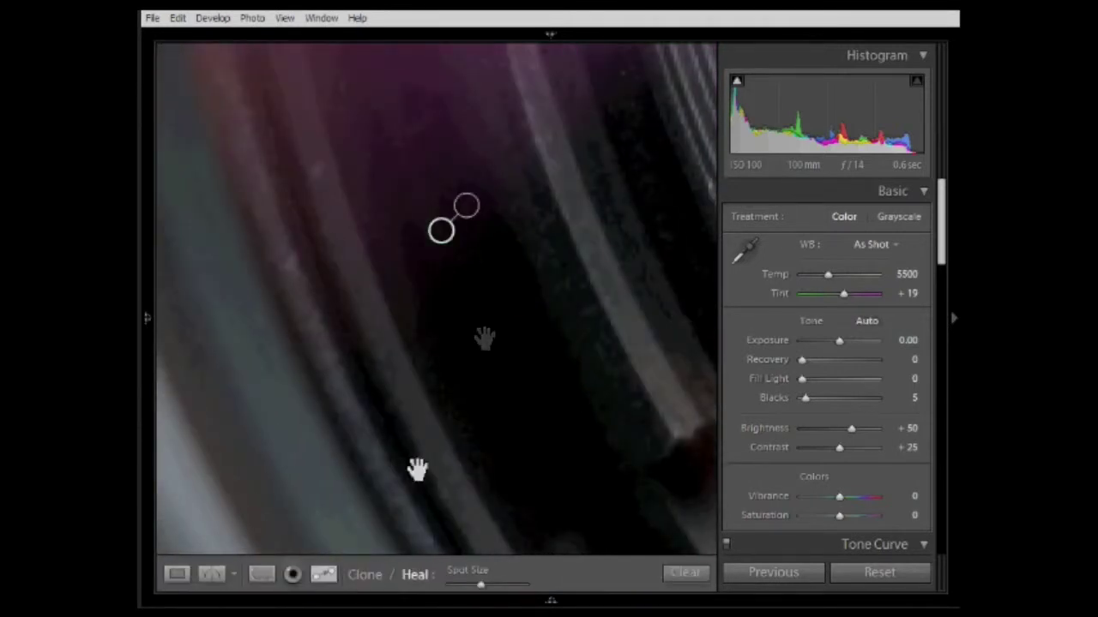
{"action": "key", "text": "n"}
{"action": "left_click_drag", "start_coordinate": [581, 431], "coordinate": [487, 354]}
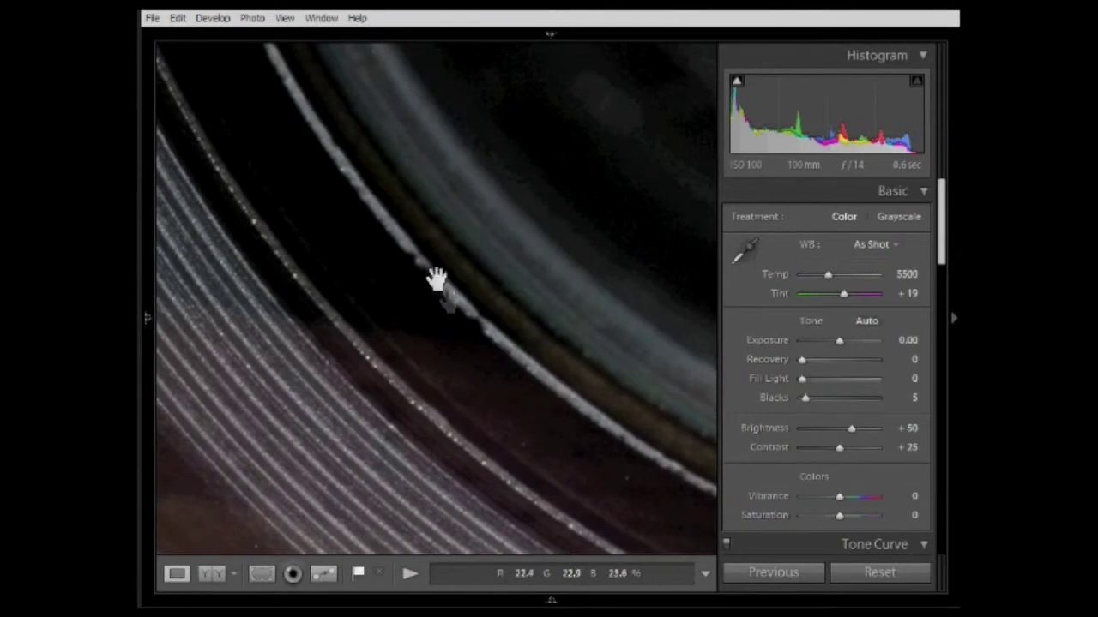
{"action": "left_click_drag", "start_coordinate": [583, 422], "coordinate": [453, 387]}
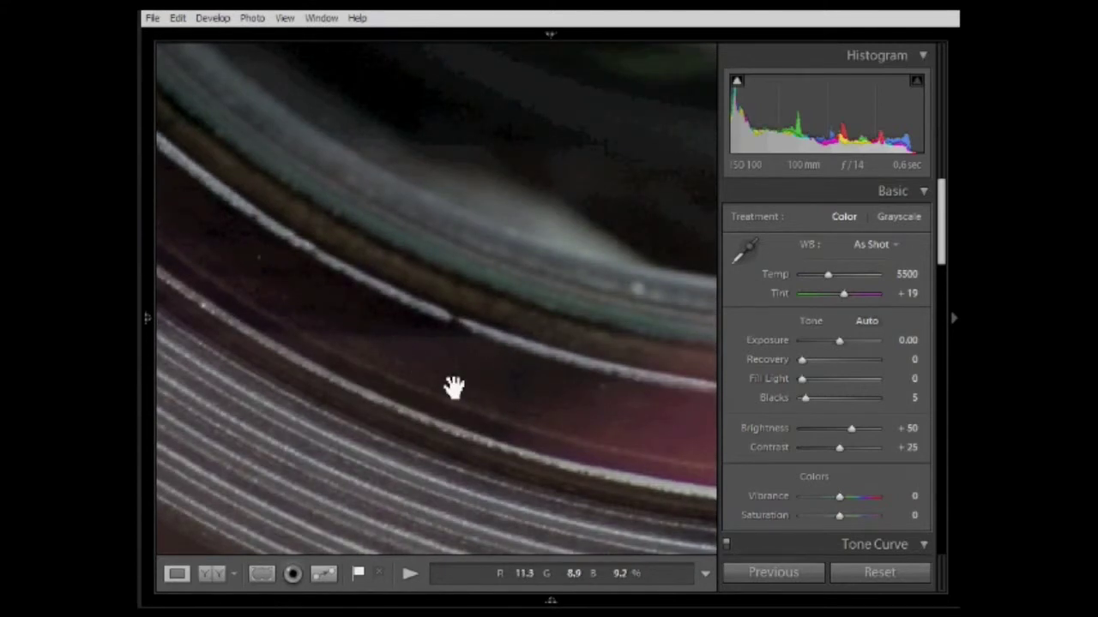
{"action": "key", "text": "q"}
{"action": "scroll", "coordinate": [457, 325], "scroll_direction": "down", "scroll_amount": 2}
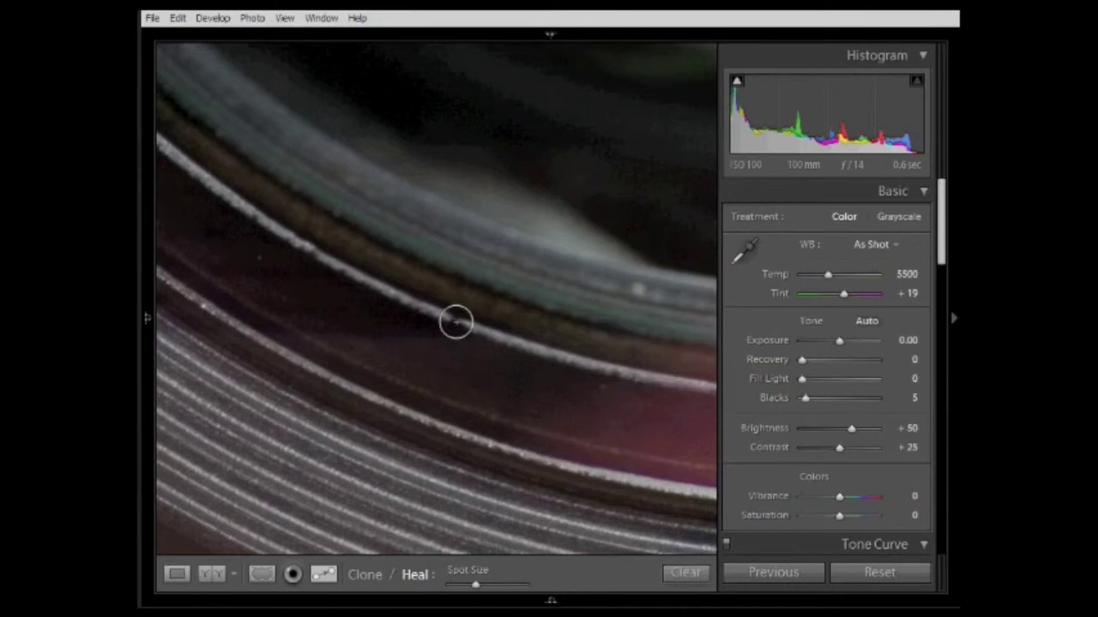
{"action": "left_click", "coordinate": [457, 322]}
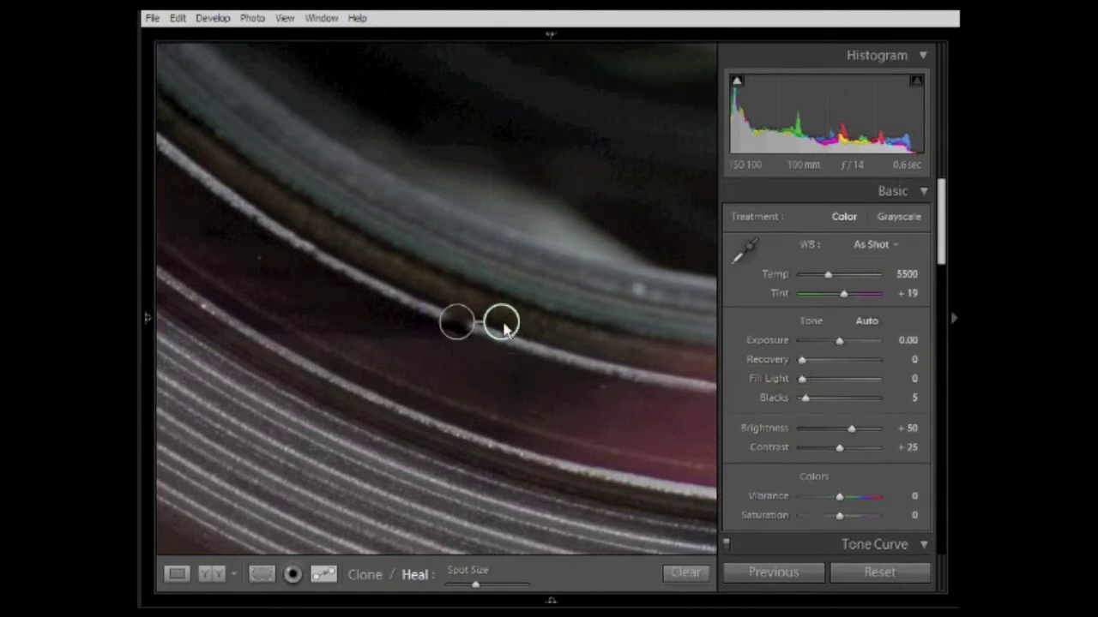
{"action": "mouse_move", "coordinate": [504, 334]}
{"action": "left_mouse_down"}
{"action": "mouse_move", "coordinate": [499, 295]}
{"action": "mouse_move", "coordinate": [463, 272]}
{"action": "mouse_move", "coordinate": [424, 275]}
{"action": "mouse_move", "coordinate": [385, 301]}
{"action": "left_mouse_up"}
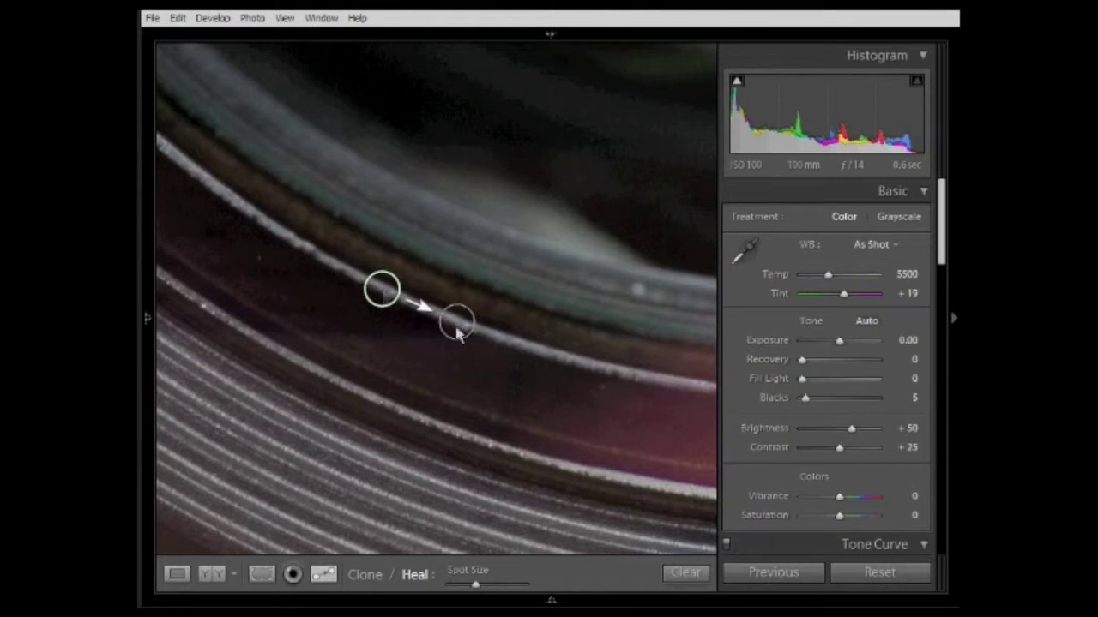
{"action": "mouse_move", "coordinate": [382, 290]}
{"action": "left_mouse_down"}
{"action": "mouse_move", "coordinate": [225, 204]}
{"action": "mouse_move", "coordinate": [204, 179]}
{"action": "left_mouse_up"}
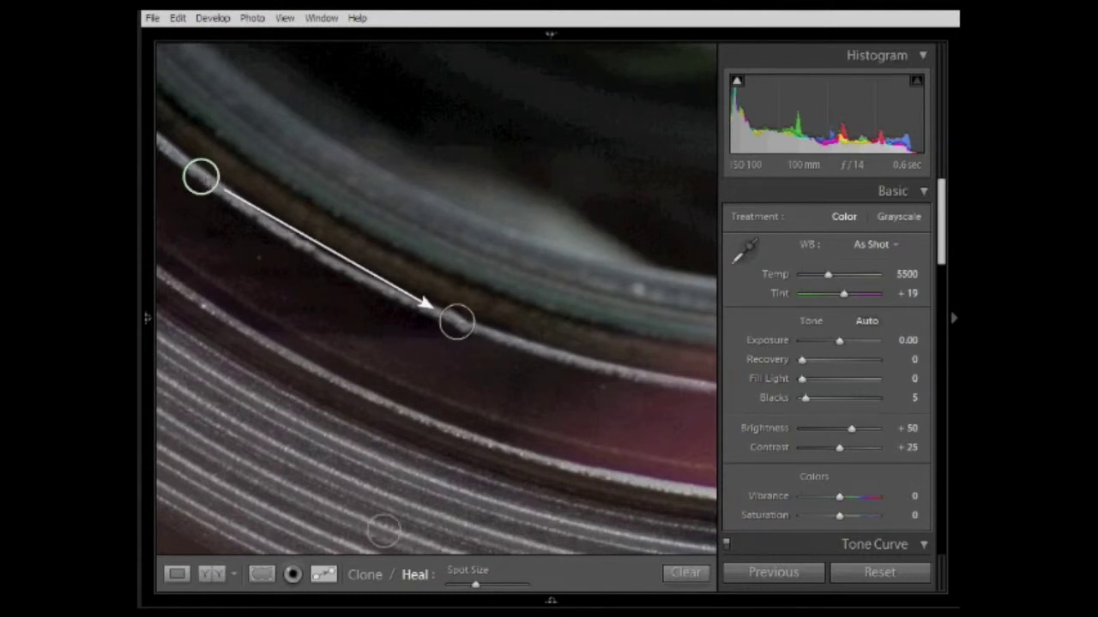
{"action": "left_click", "coordinate": [323, 575]}
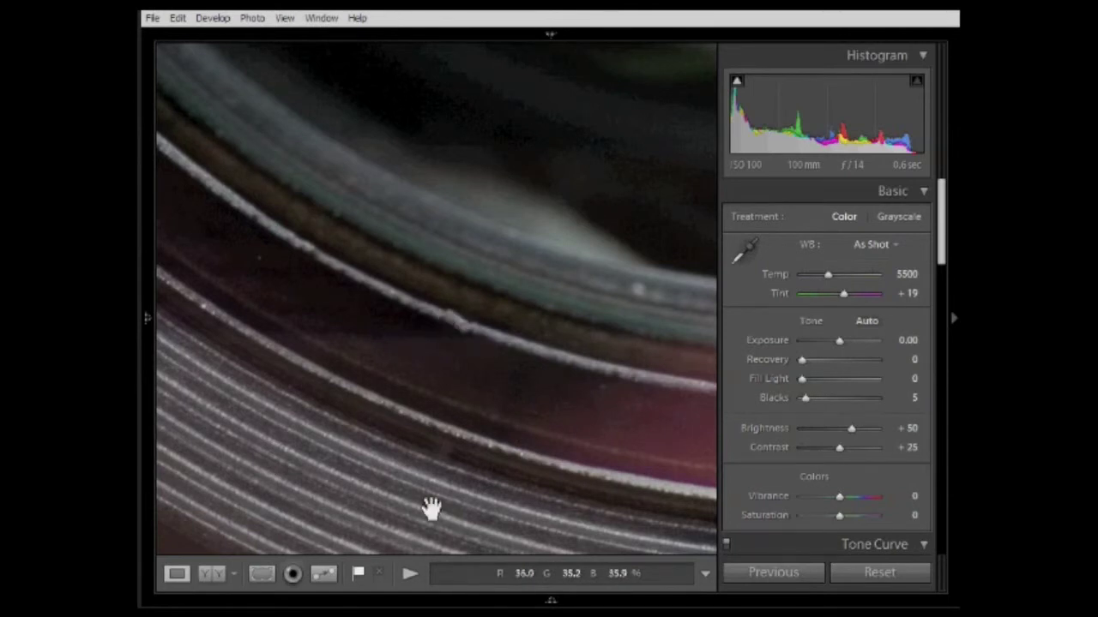
Step: Move the heal source back to just up-left of the speck and compare before and after
{"action": "left_click", "coordinate": [323, 573]}
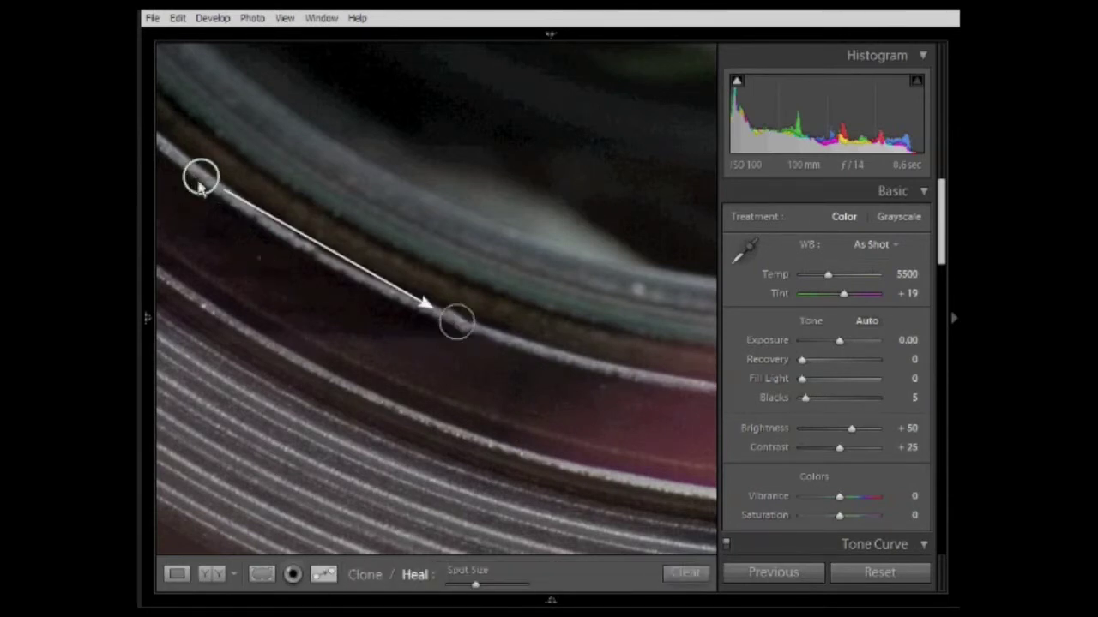
{"action": "mouse_move", "coordinate": [195, 180]}
{"action": "left_mouse_down"}
{"action": "mouse_move", "coordinate": [267, 238]}
{"action": "mouse_move", "coordinate": [375, 301]}
{"action": "mouse_move", "coordinate": [403, 304]}
{"action": "left_mouse_up"}
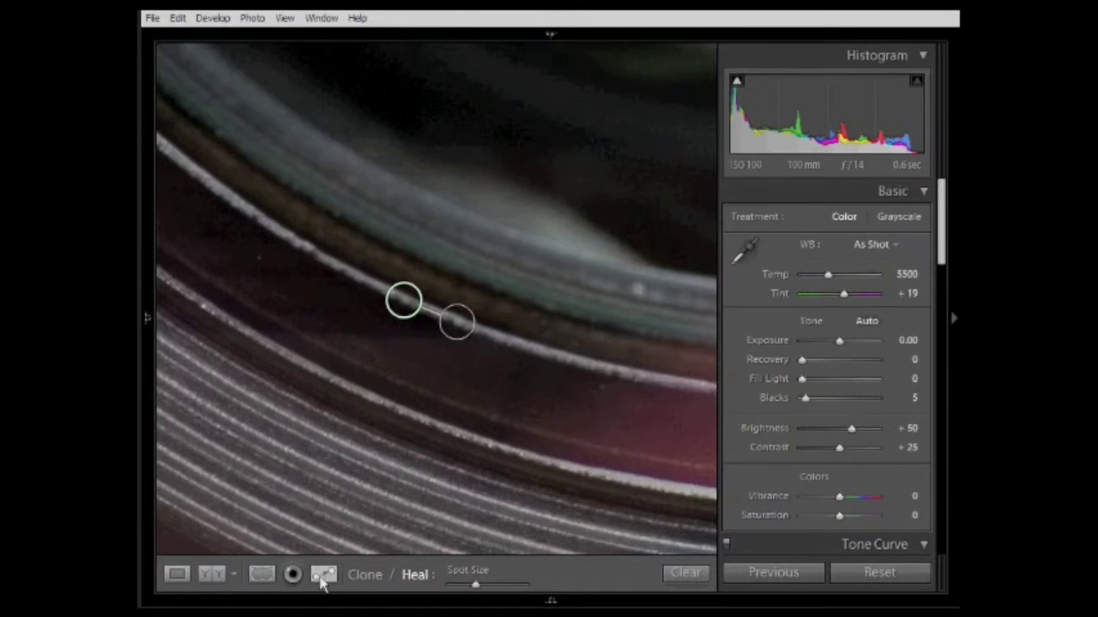
{"action": "left_click", "coordinate": [323, 574]}
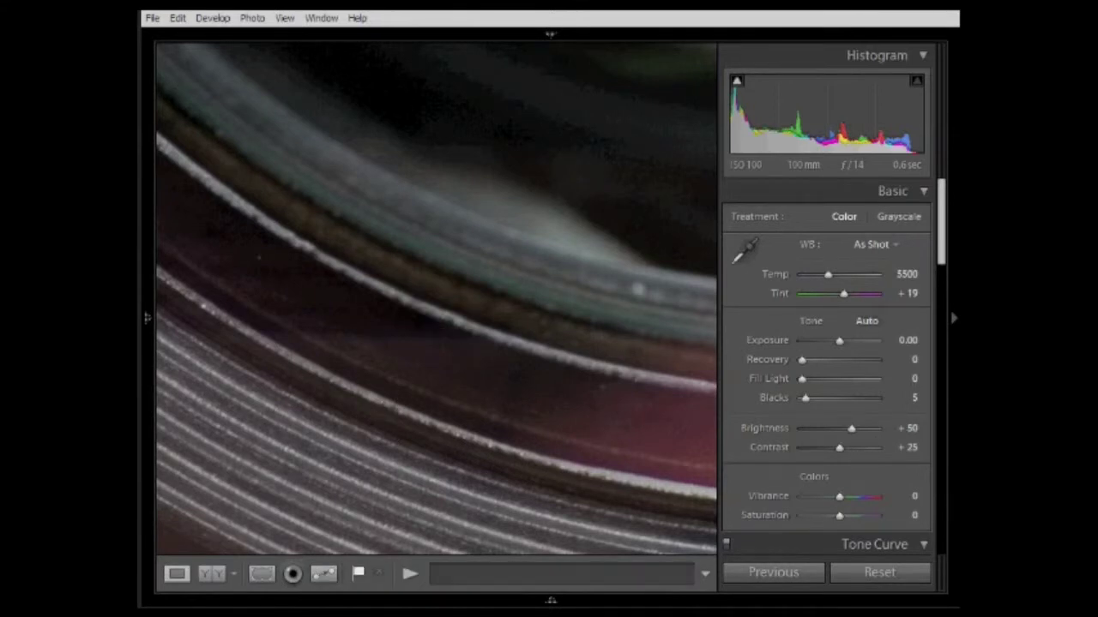
{"action": "left_click", "coordinate": [323, 574]}
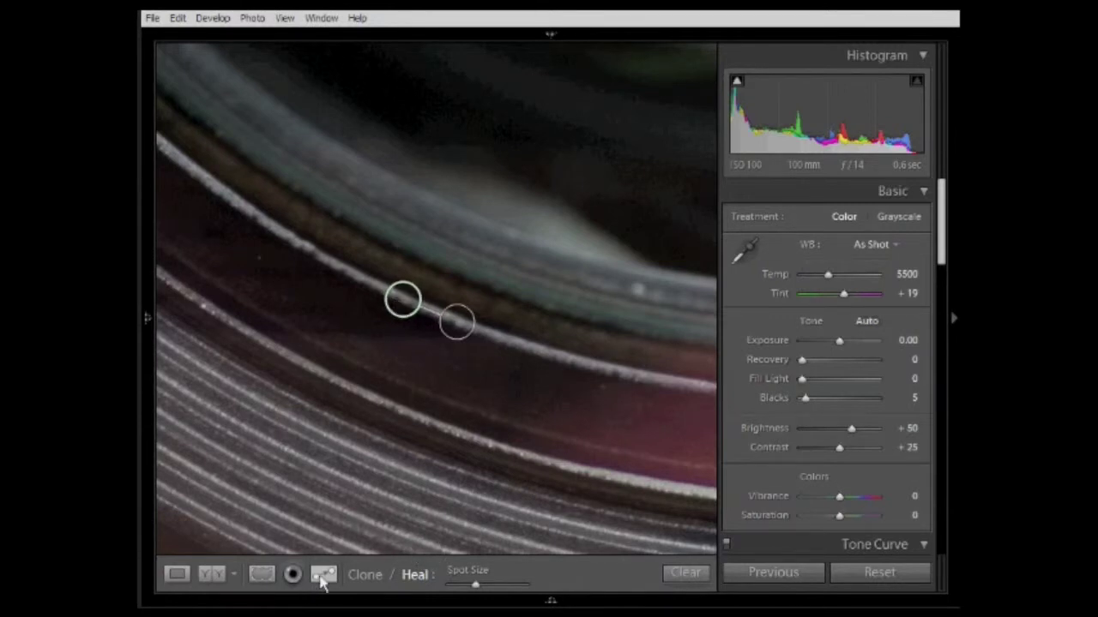
{"action": "left_click", "coordinate": [322, 578]}
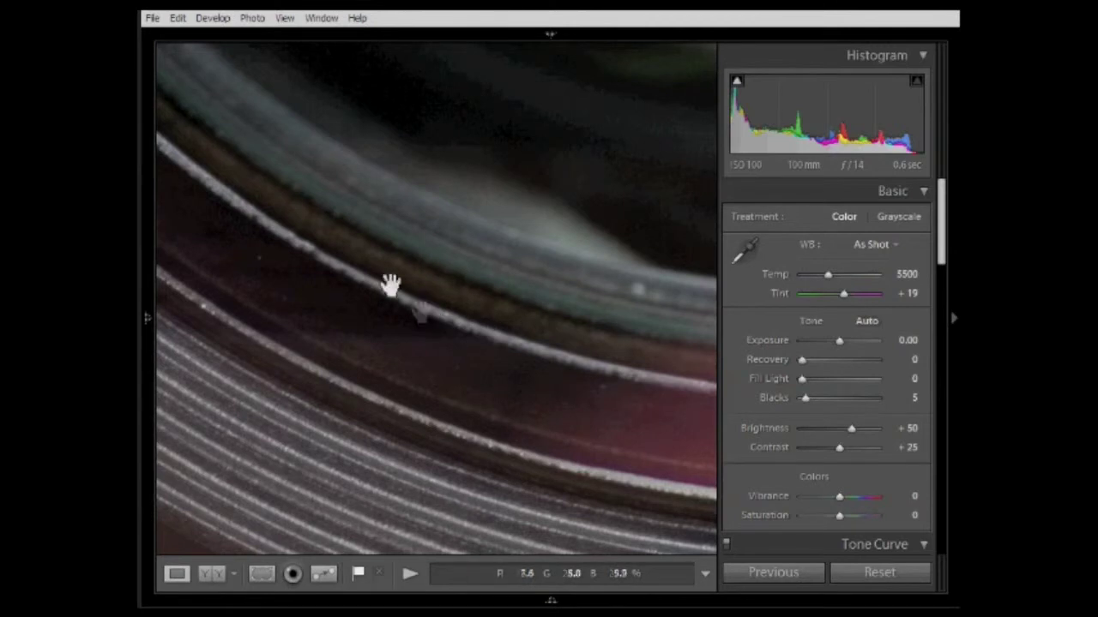
Step: Heal several specks along another groove, enlarging one spot and moving sources along the groove
{"action": "left_click_drag", "start_coordinate": [294, 265], "coordinate": [490, 455]}
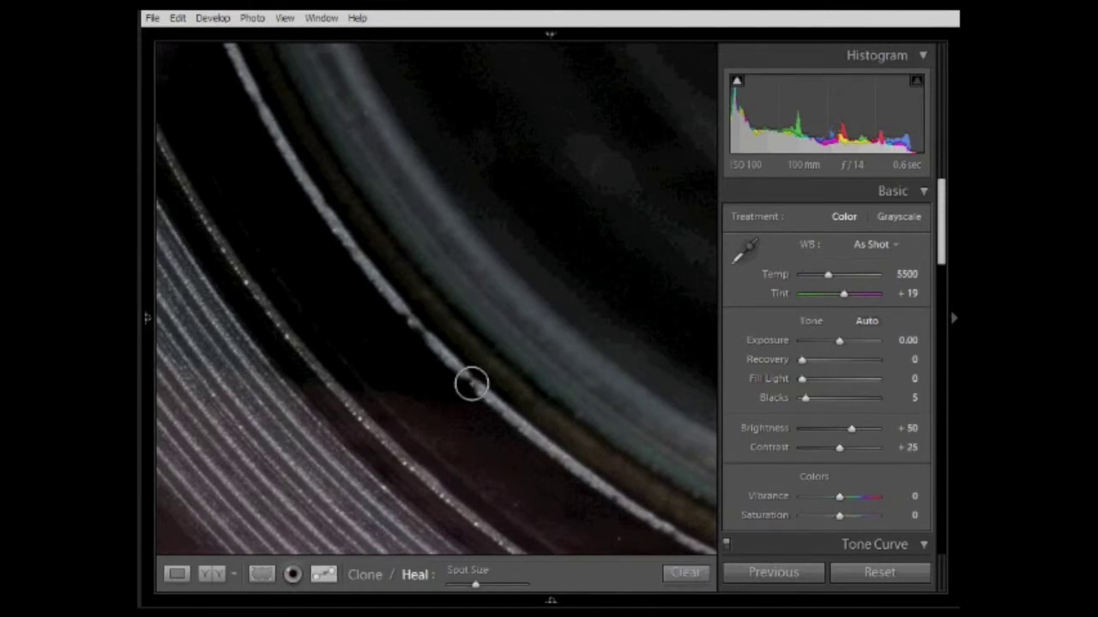
{"action": "left_click", "coordinate": [472, 382]}
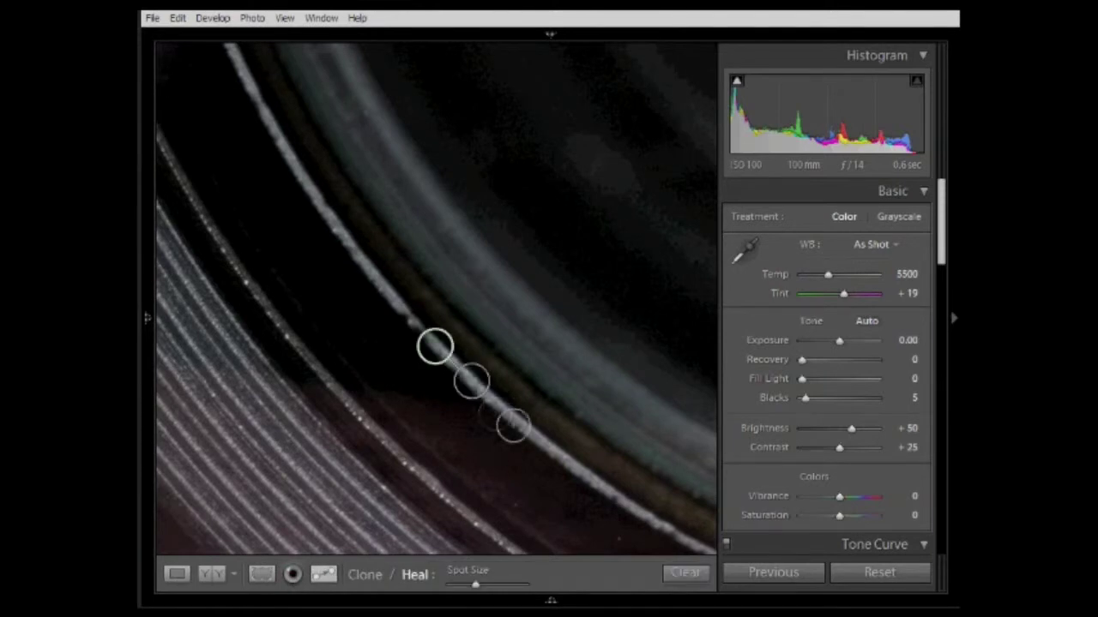
{"action": "left_click_drag", "start_coordinate": [484, 377], "coordinate": [512, 420]}
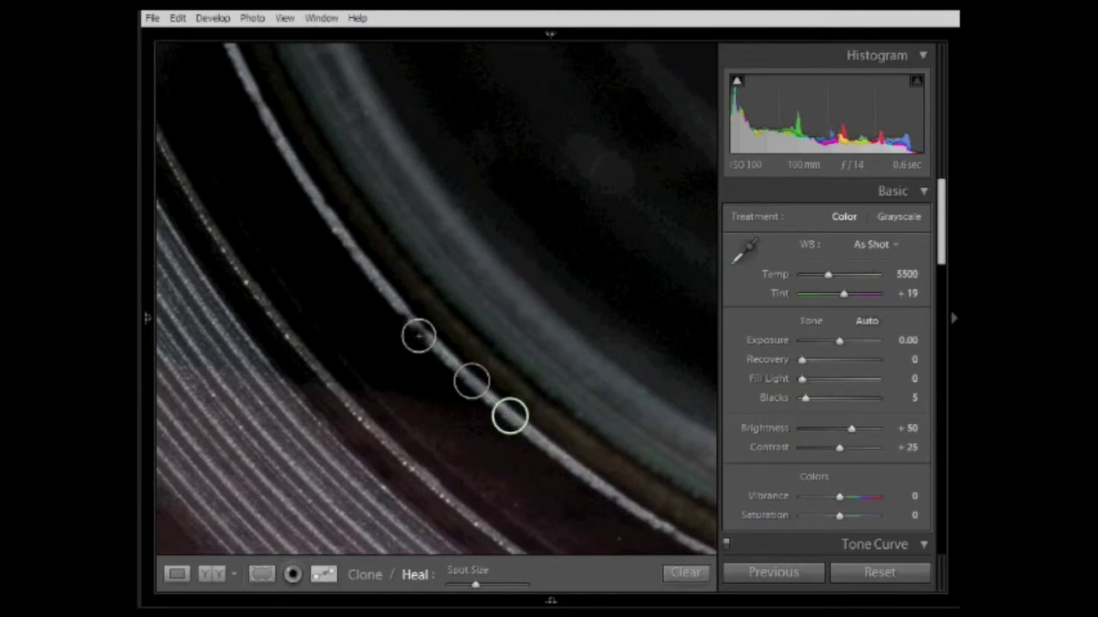
{"action": "left_click", "coordinate": [423, 332]}
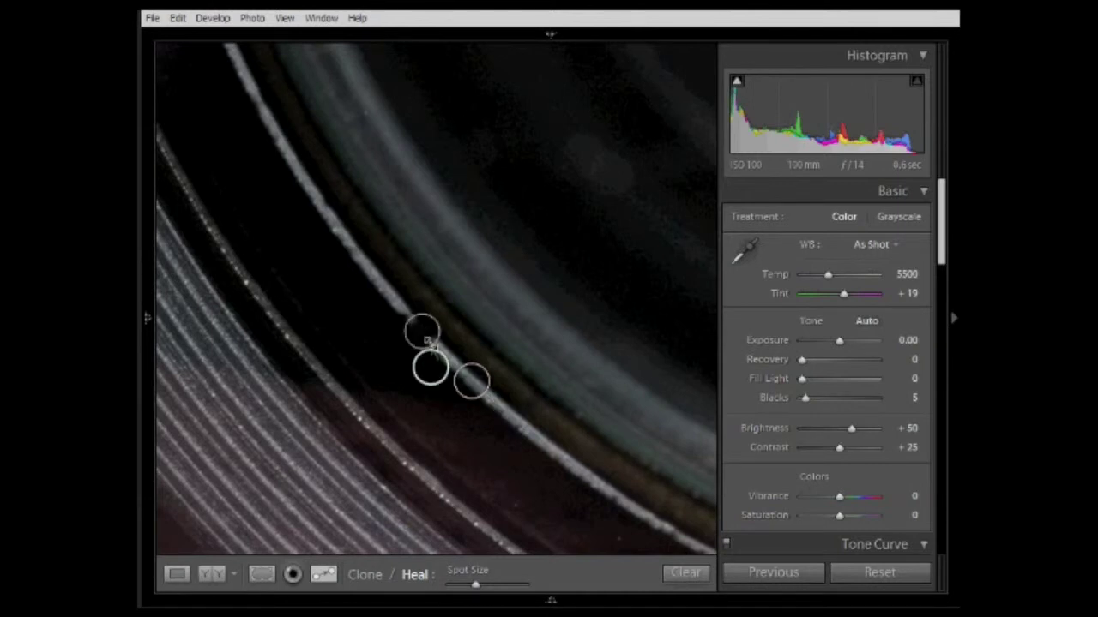
{"action": "mouse_move", "coordinate": [410, 319]}
{"action": "left_mouse_down"}
{"action": "mouse_move", "coordinate": [377, 280]}
{"action": "mouse_move", "coordinate": [412, 321]}
{"action": "left_mouse_up"}
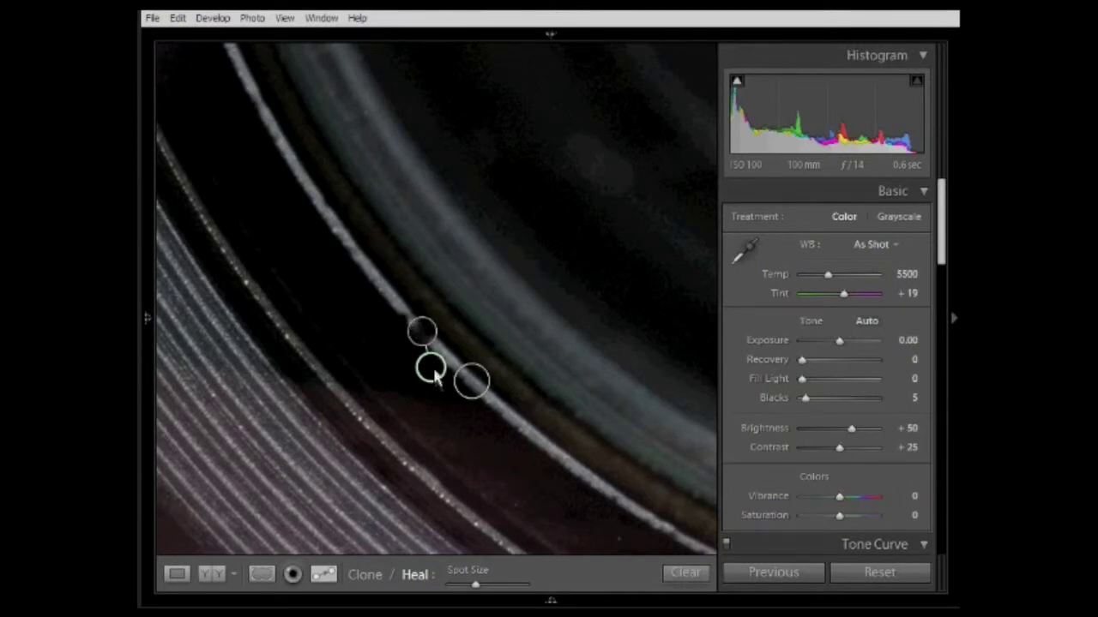
{"action": "mouse_move", "coordinate": [433, 369]}
{"action": "left_mouse_down"}
{"action": "mouse_move", "coordinate": [382, 350]}
{"action": "mouse_move", "coordinate": [386, 295]}
{"action": "left_mouse_up"}
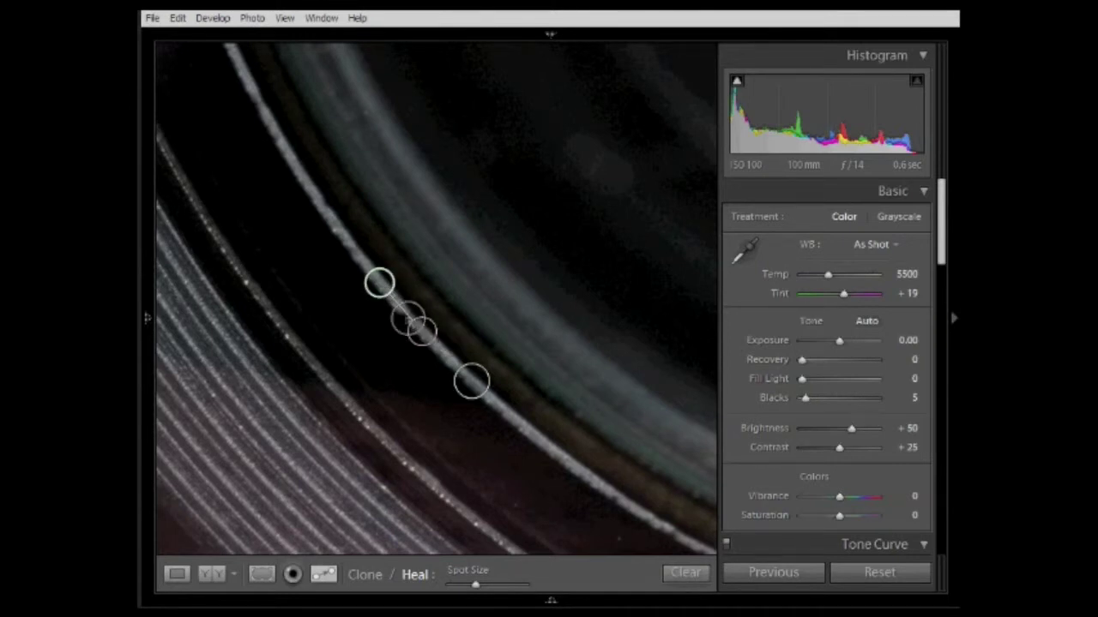
{"action": "left_click", "coordinate": [397, 278]}
{"action": "mouse_move", "coordinate": [397, 279]}
{"action": "left_mouse_down"}
{"action": "mouse_move", "coordinate": [350, 242]}
{"action": "mouse_move", "coordinate": [365, 272]}
{"action": "left_mouse_up"}
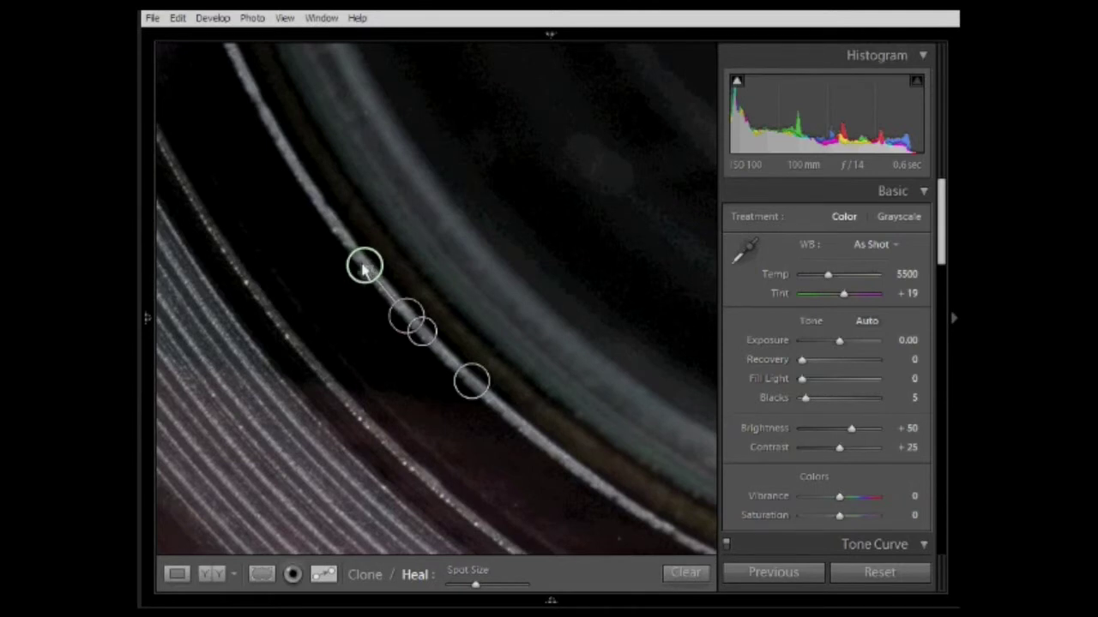
{"action": "left_click", "coordinate": [324, 574]}
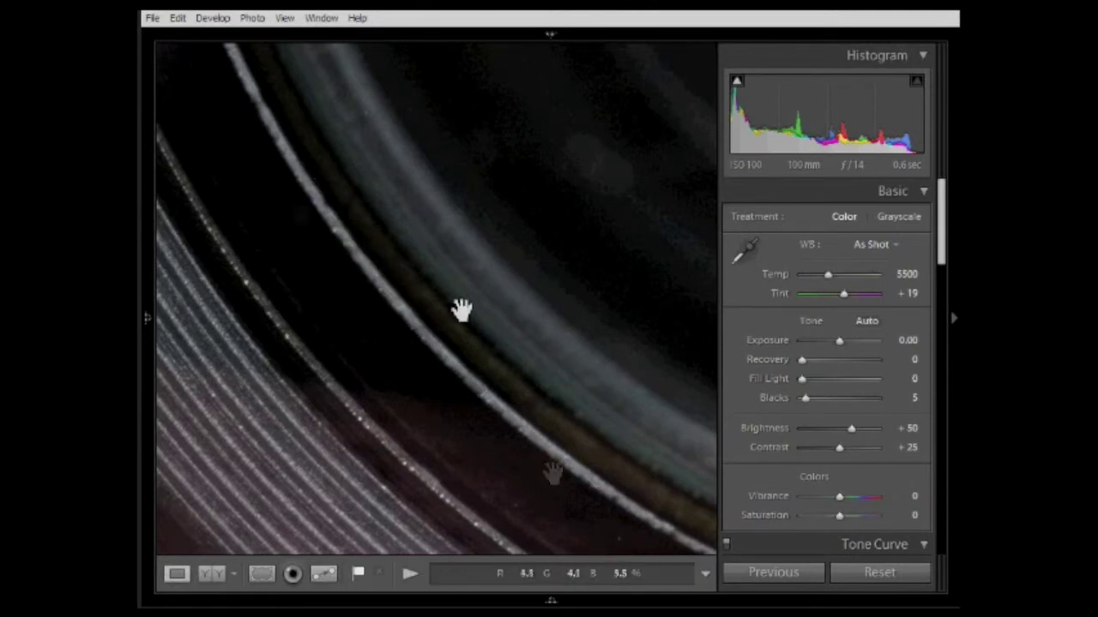
{"action": "left_click", "coordinate": [146, 334]}
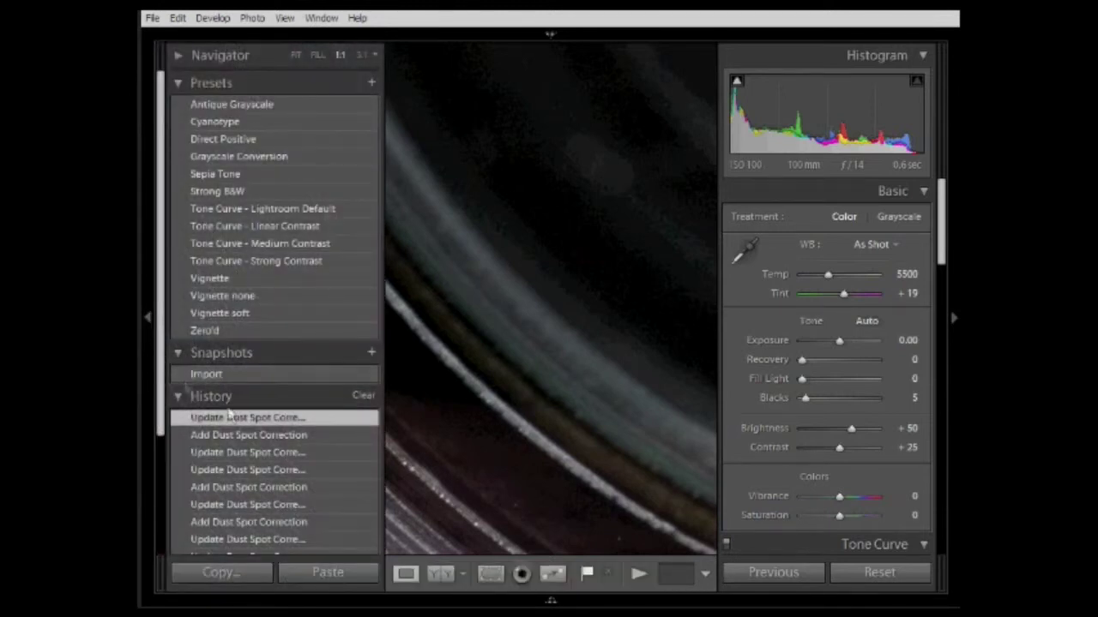
{"action": "left_click_drag", "start_coordinate": [161, 414], "coordinate": [152, 470]}
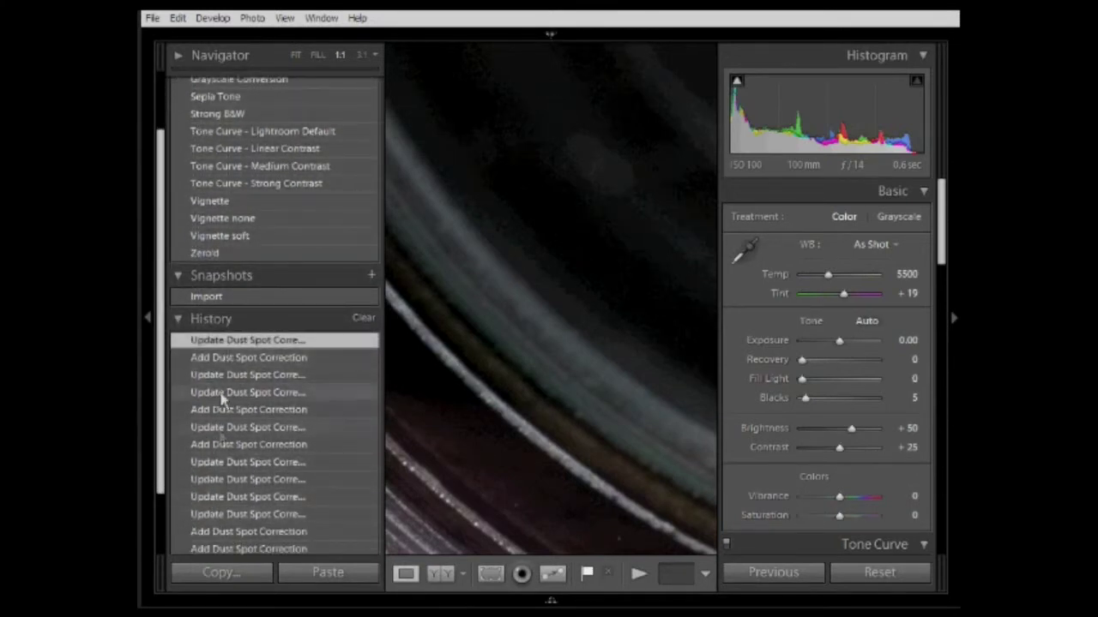
{"action": "left_click_drag", "start_coordinate": [163, 437], "coordinate": [161, 505]}
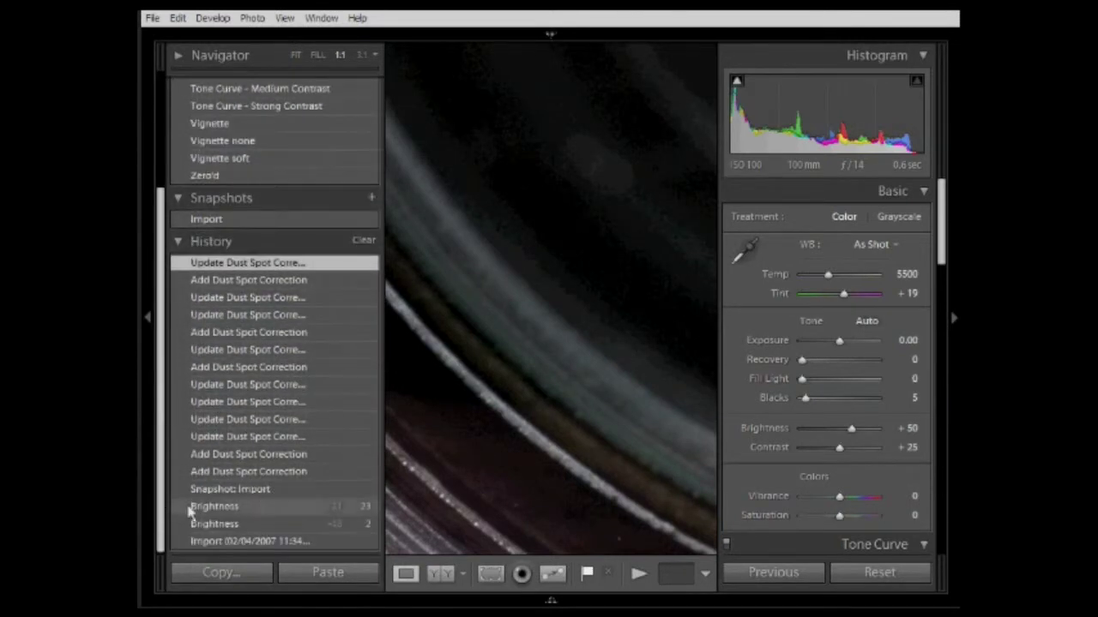
{"action": "left_click", "coordinate": [265, 492]}
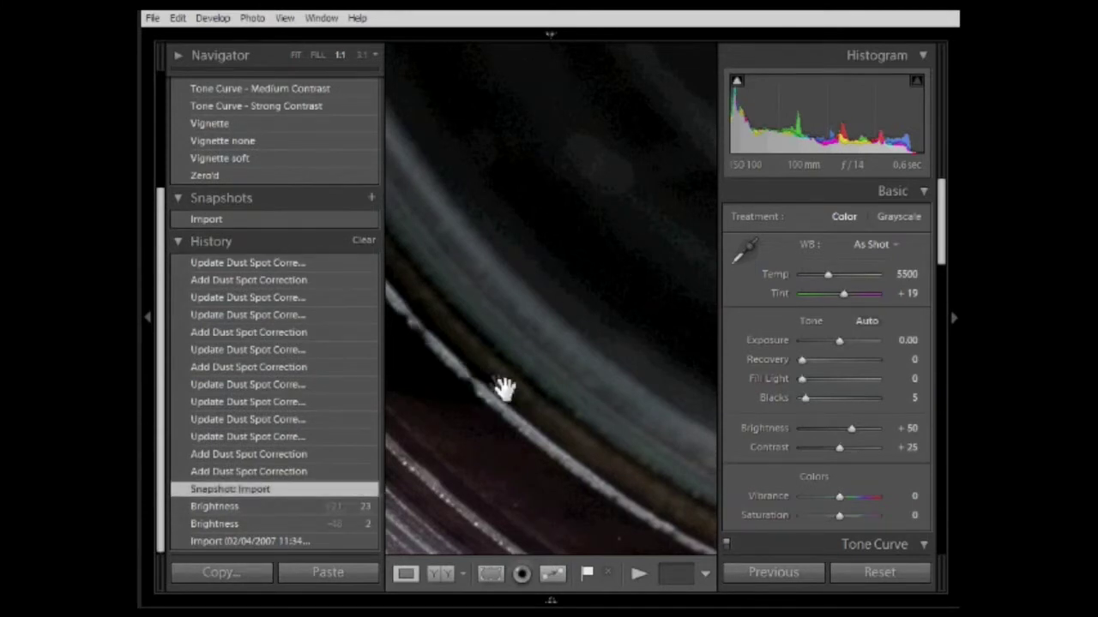
{"action": "left_click_drag", "start_coordinate": [503, 388], "coordinate": [608, 382]}
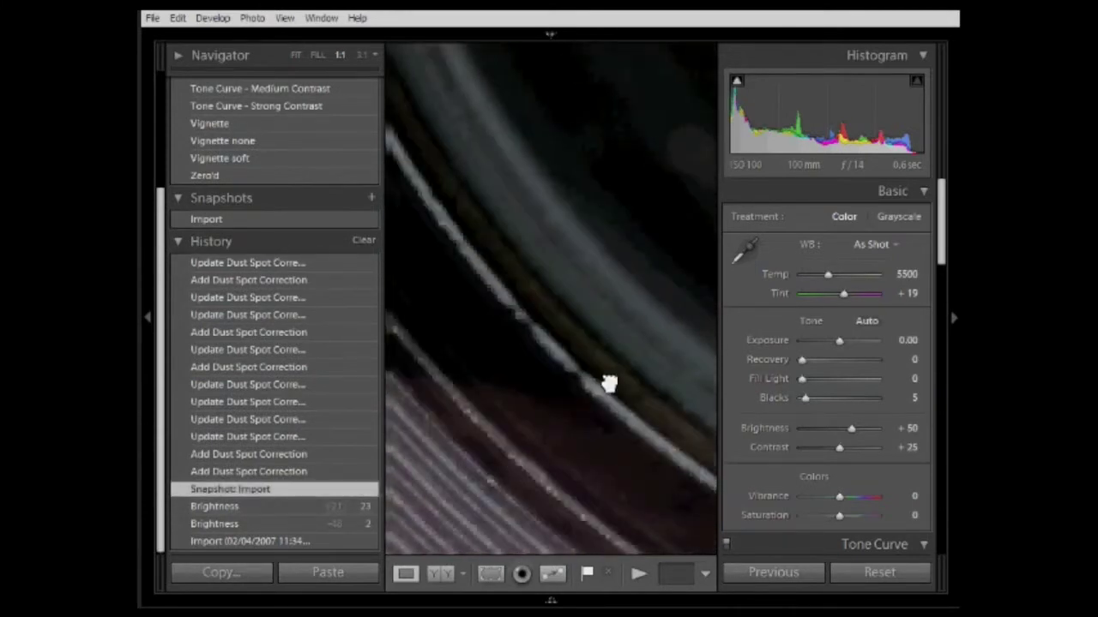
{"action": "left_click", "coordinate": [249, 264]}
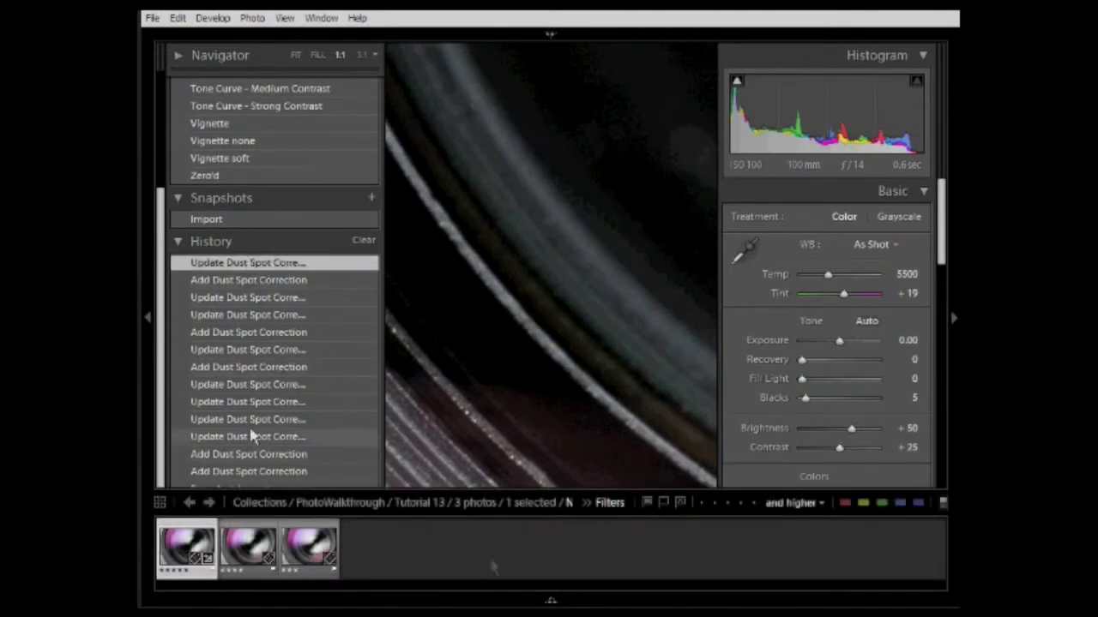
{"action": "left_click", "coordinate": [147, 318]}
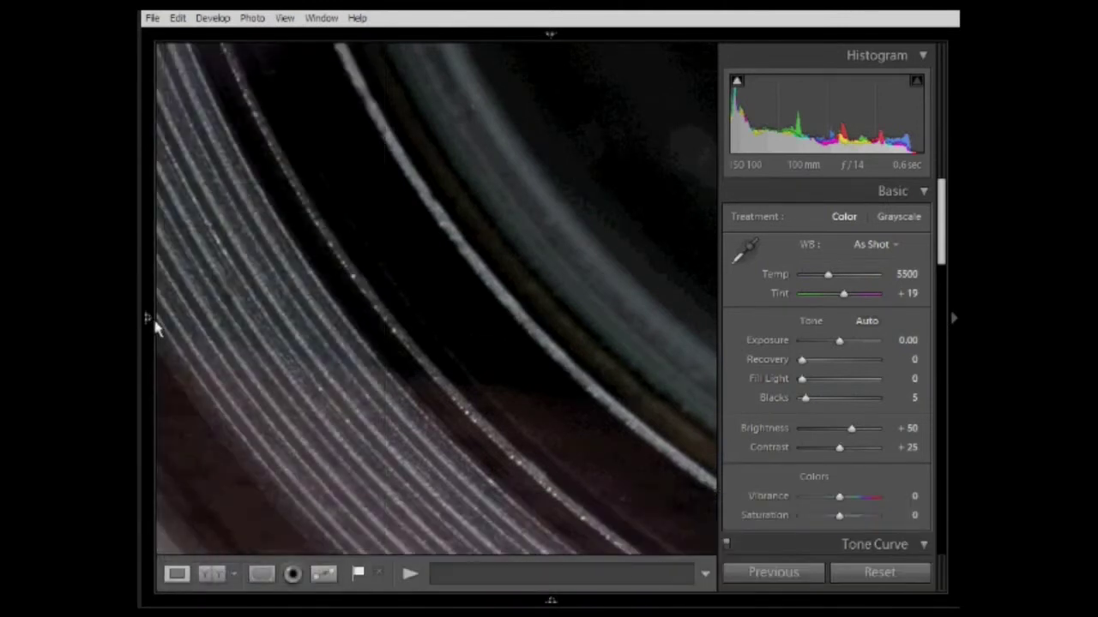
Step: Zoom back in on the lens ring and heal a speck on the bright highlight
{"action": "left_click", "coordinate": [510, 348]}
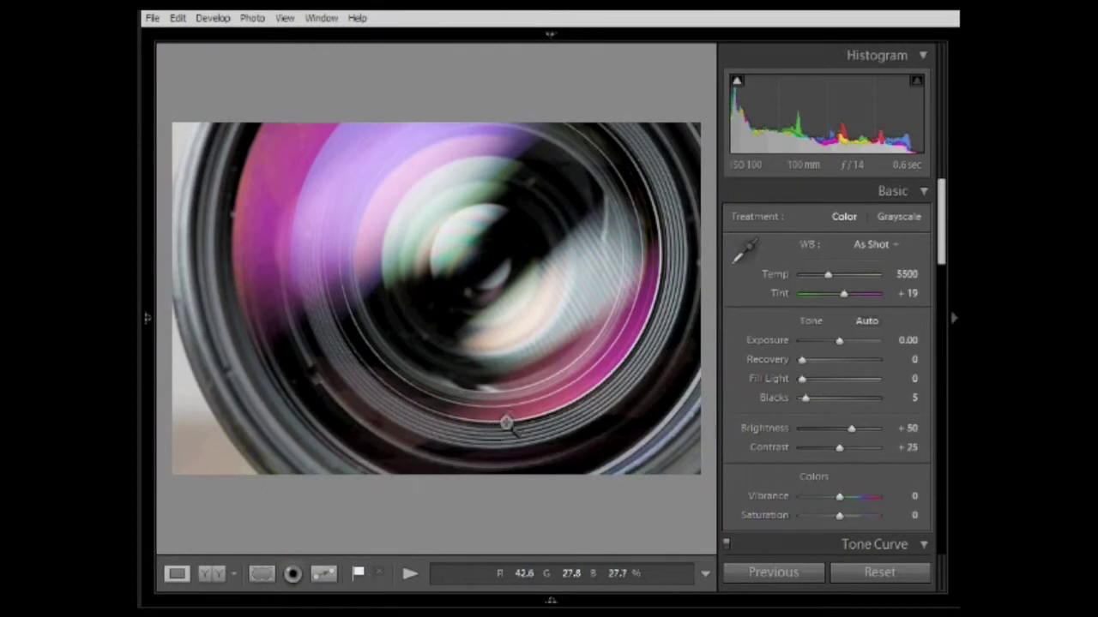
{"action": "left_click", "coordinate": [509, 410]}
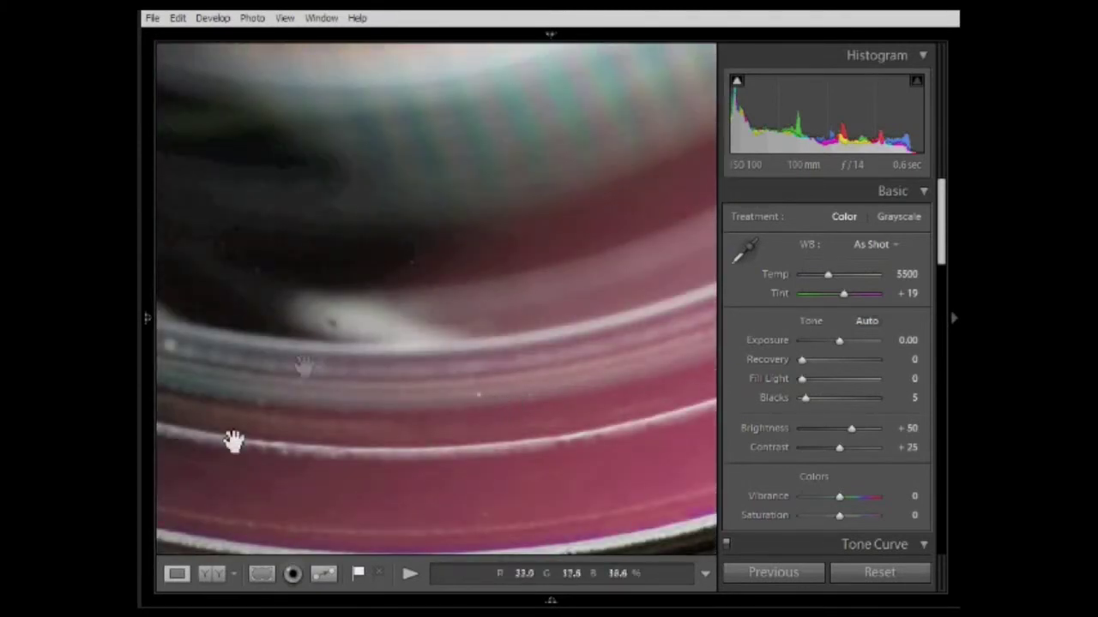
{"action": "left_click", "coordinate": [323, 574]}
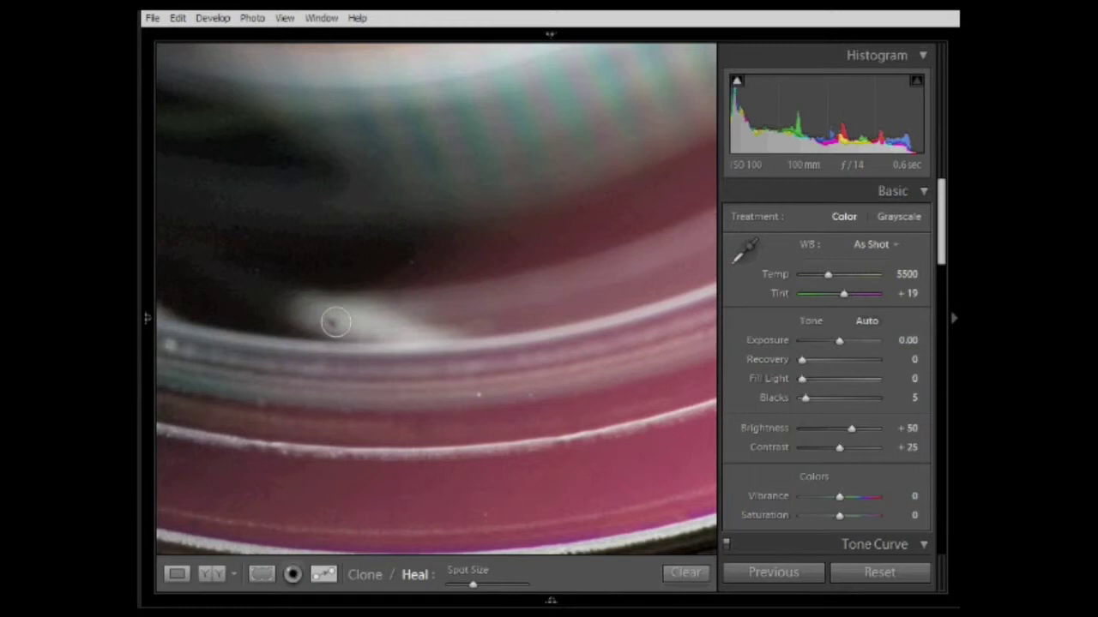
{"action": "left_click_drag", "start_coordinate": [335, 330], "coordinate": [382, 330]}
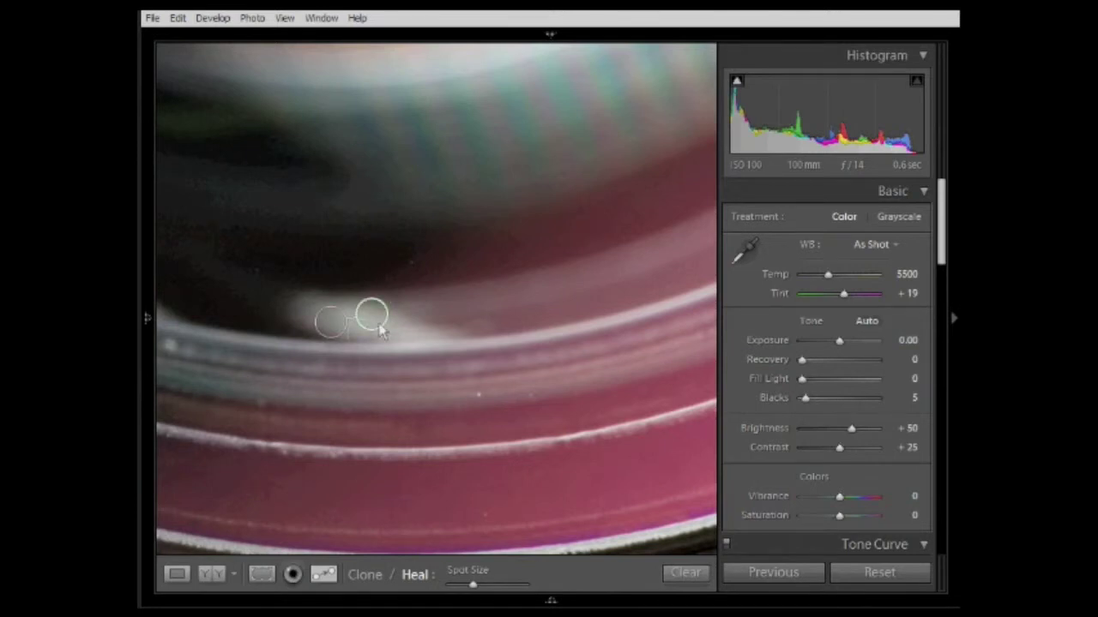
Step: Enlarge the heal spot size and pan the 1:1 view to the dark inner lens region
{"action": "scroll", "coordinate": [483, 392], "scroll_direction": "down", "scroll_amount": 2}
{"action": "mouse_move", "coordinate": [610, 472]}
{"action": "left_mouse_down"}
{"action": "mouse_move", "coordinate": [429, 262]}
{"action": "mouse_move", "coordinate": [385, 324]}
{"action": "left_mouse_up"}
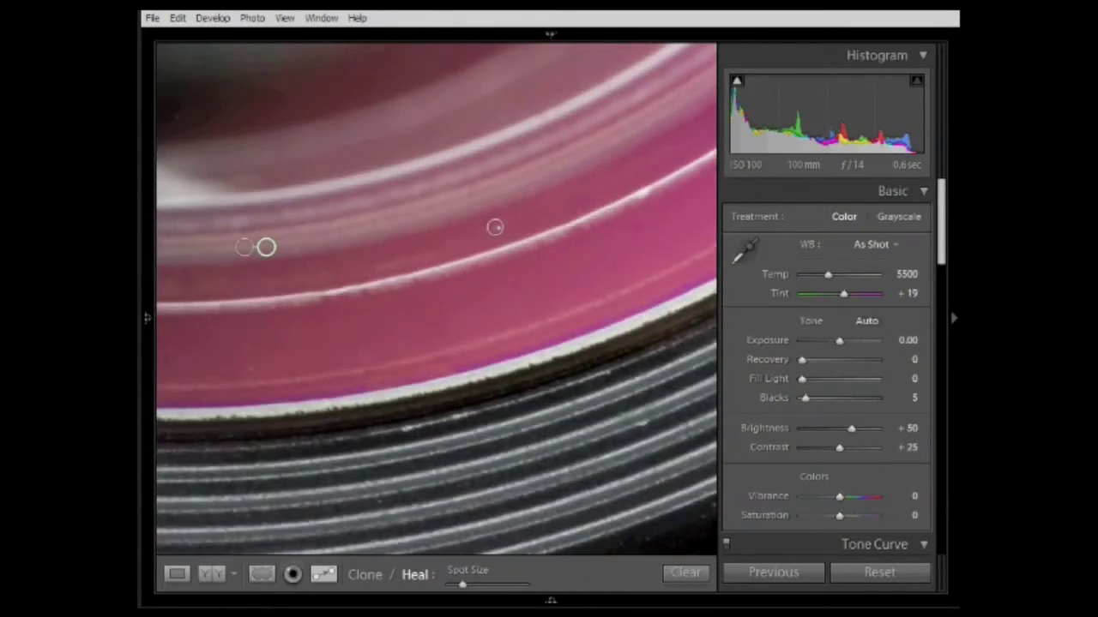
{"action": "mouse_move", "coordinate": [497, 335]}
{"action": "left_mouse_down"}
{"action": "mouse_move", "coordinate": [600, 397]}
{"action": "mouse_move", "coordinate": [500, 240]}
{"action": "left_mouse_up"}
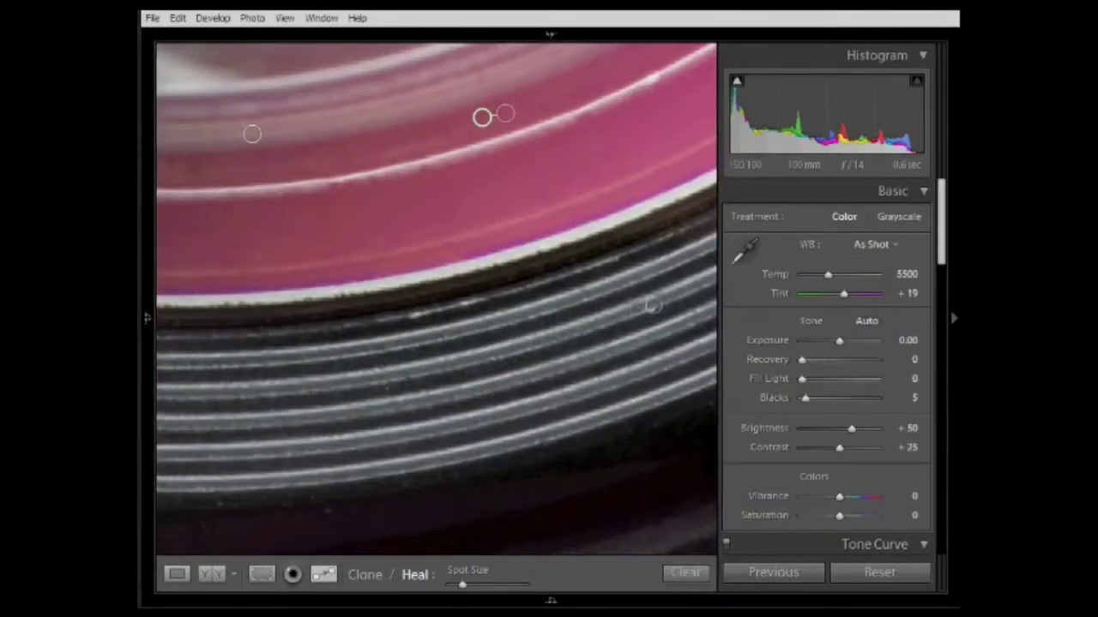
{"action": "mouse_move", "coordinate": [483, 184]}
{"action": "left_mouse_down"}
{"action": "mouse_move", "coordinate": [429, 250]}
{"action": "mouse_move", "coordinate": [523, 355]}
{"action": "mouse_move", "coordinate": [459, 333]}
{"action": "left_mouse_up"}
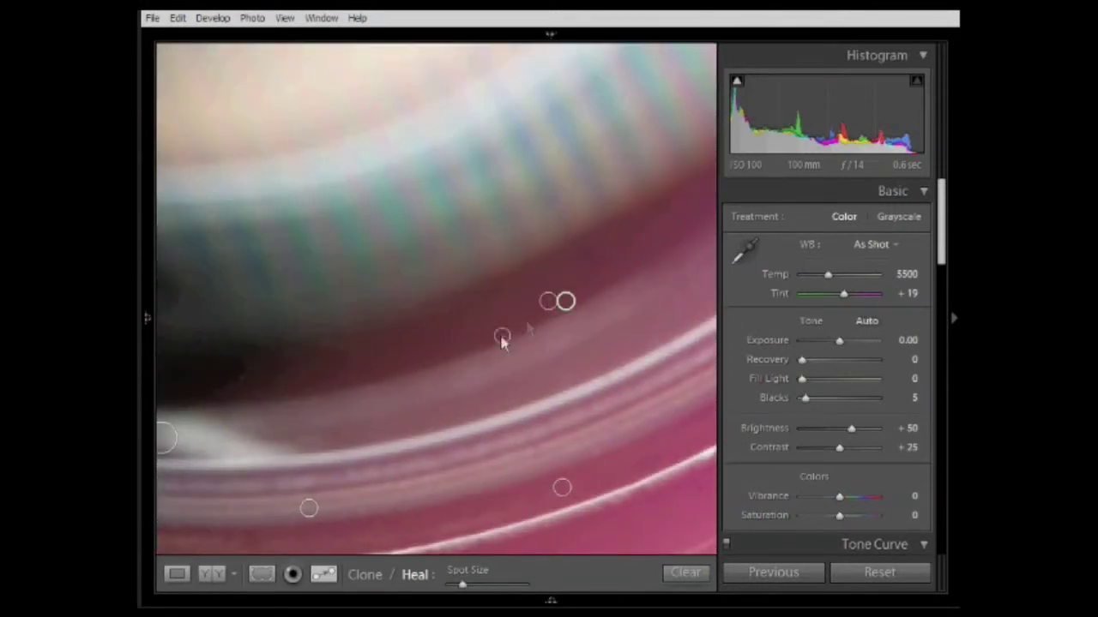
{"action": "mouse_move", "coordinate": [348, 289]}
{"action": "left_mouse_down"}
{"action": "mouse_move", "coordinate": [443, 277]}
{"action": "mouse_move", "coordinate": [527, 225]}
{"action": "mouse_move", "coordinate": [448, 214]}
{"action": "mouse_move", "coordinate": [559, 419]}
{"action": "left_mouse_up"}
Step: Heal the dust spot in the dark area, nudging its source to a cleaner patch
{"action": "scroll", "coordinate": [352, 322], "scroll_direction": "up", "scroll_amount": 5}
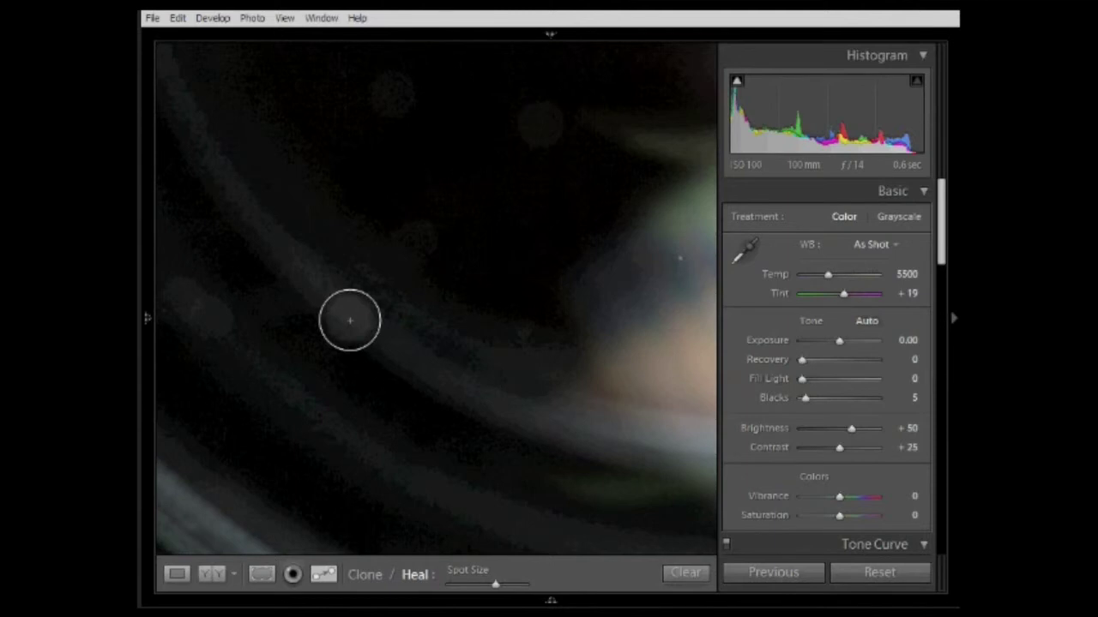
{"action": "left_click", "coordinate": [350, 320]}
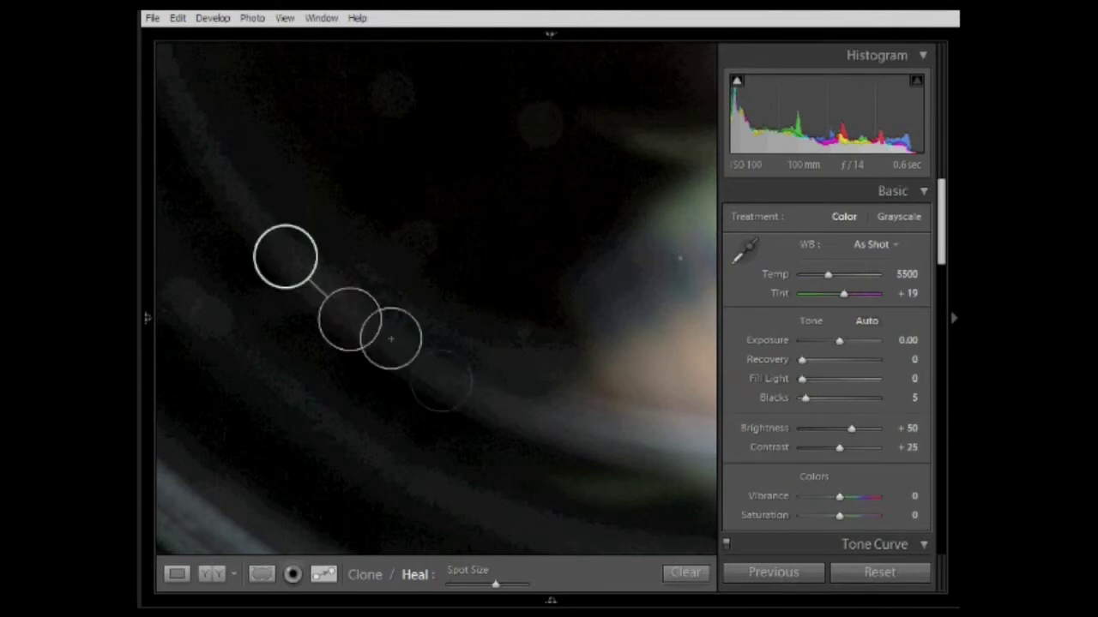
{"action": "left_click_drag", "start_coordinate": [281, 270], "coordinate": [274, 265]}
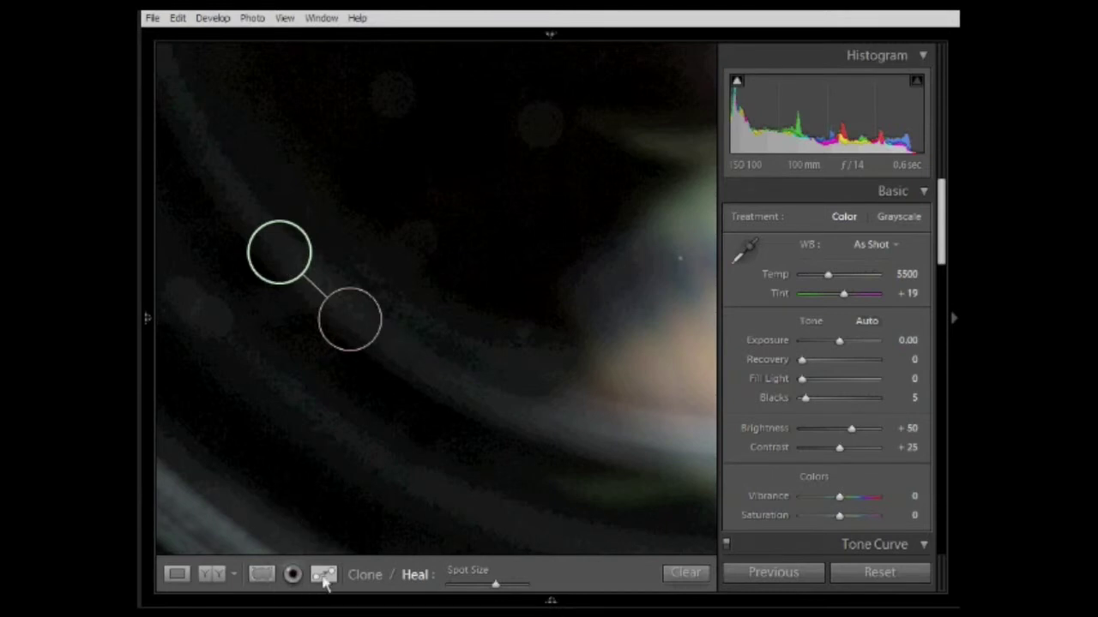
{"action": "key", "text": "q"}
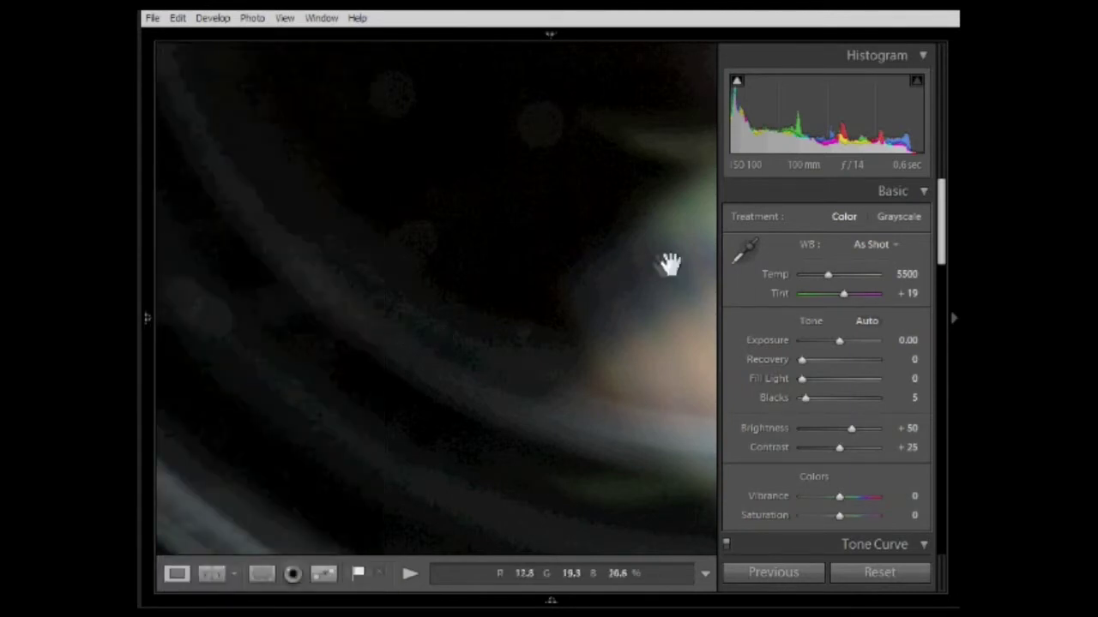
{"action": "key", "text": "n"}
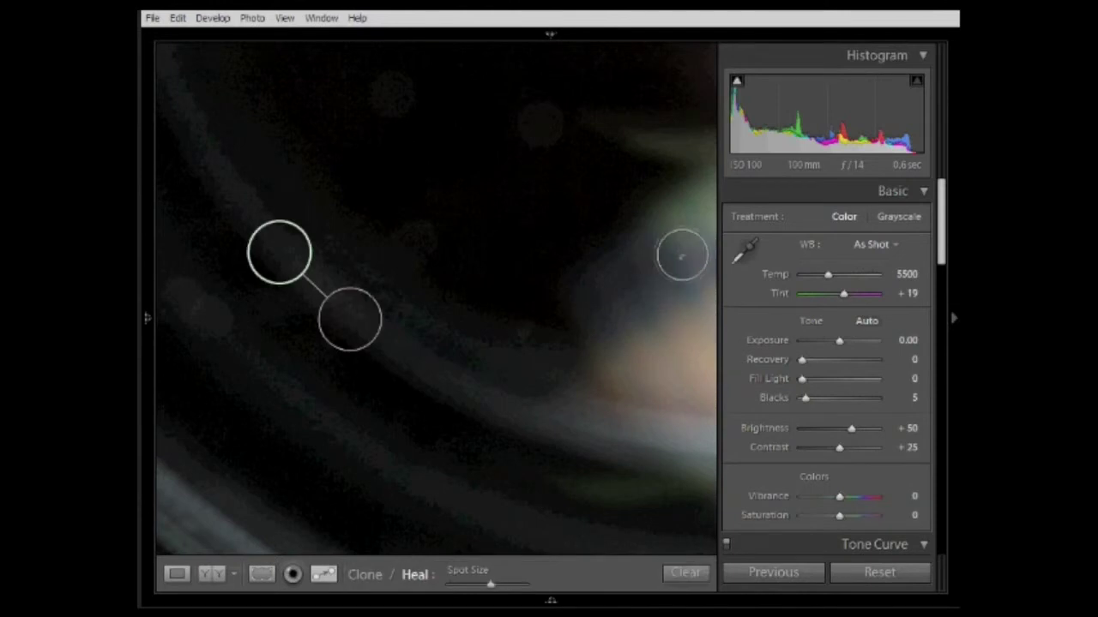
Step: Shrink the spot size, deselect the spot, close Spot Removal and show the filmstrip
{"action": "scroll", "coordinate": [682, 258], "scroll_direction": "down", "scroll_amount": 2}
{"action": "scroll", "coordinate": [681, 257], "scroll_direction": "down", "scroll_amount": 3}
{"action": "key", "text": "Escape"}
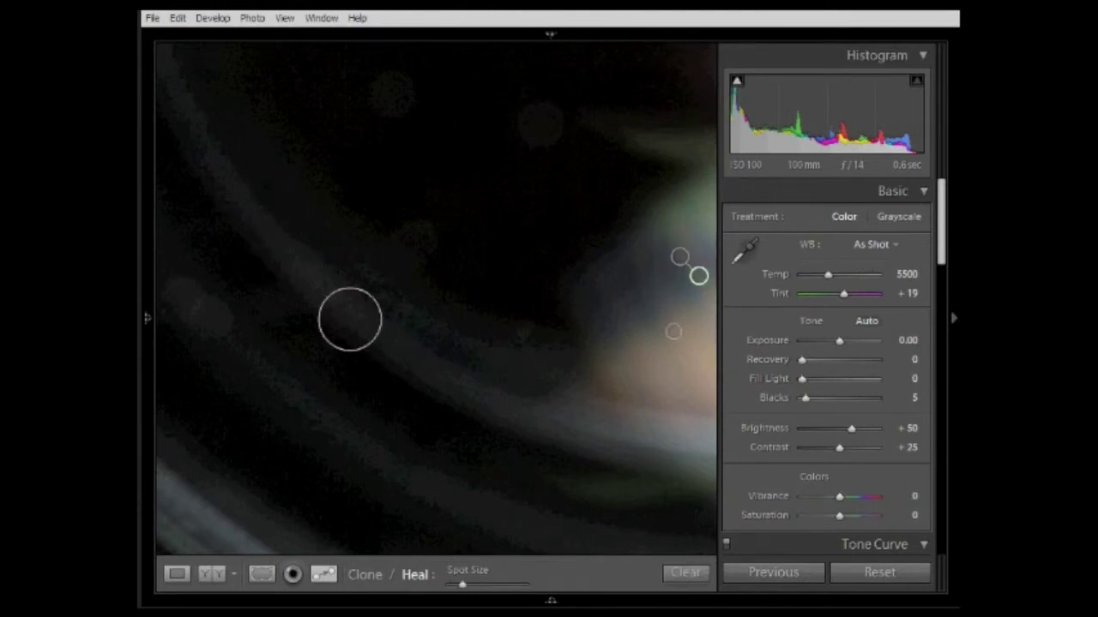
{"action": "left_click", "coordinate": [318, 580]}
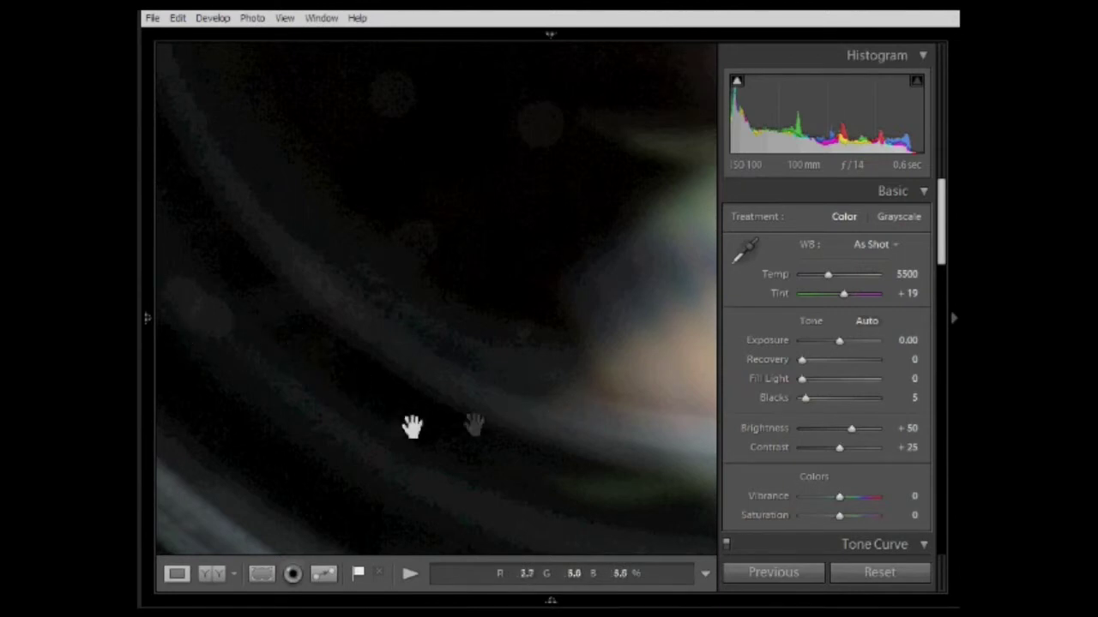
{"action": "left_click", "coordinate": [551, 600]}
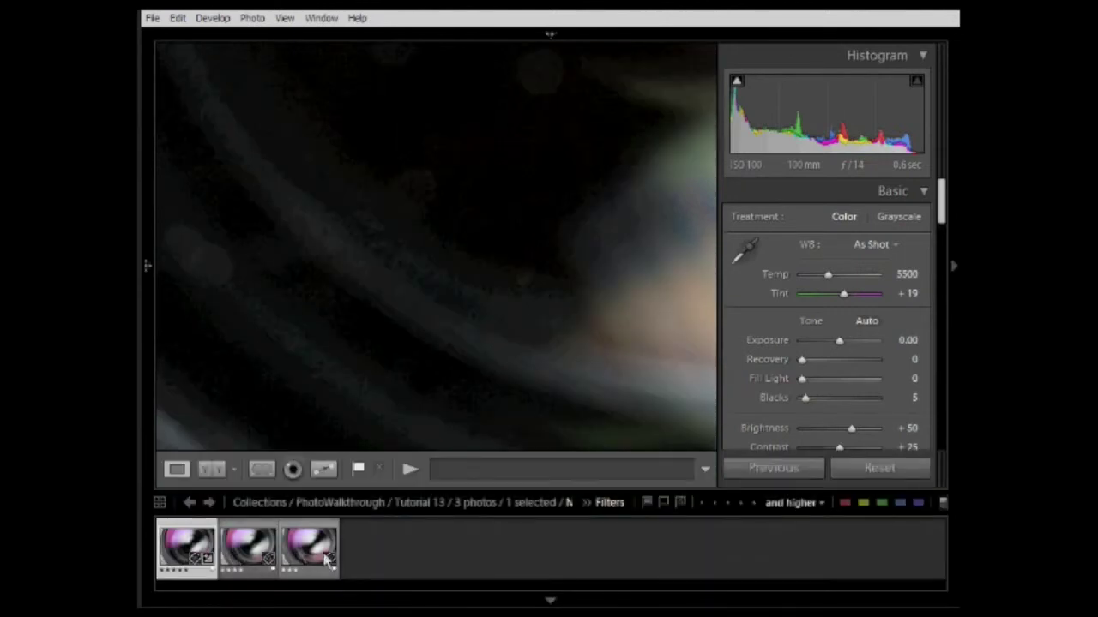
Step: Copy only the Spot Removal settings from the first photo, then select the second lens photo
{"action": "left_click", "coordinate": [152, 287]}
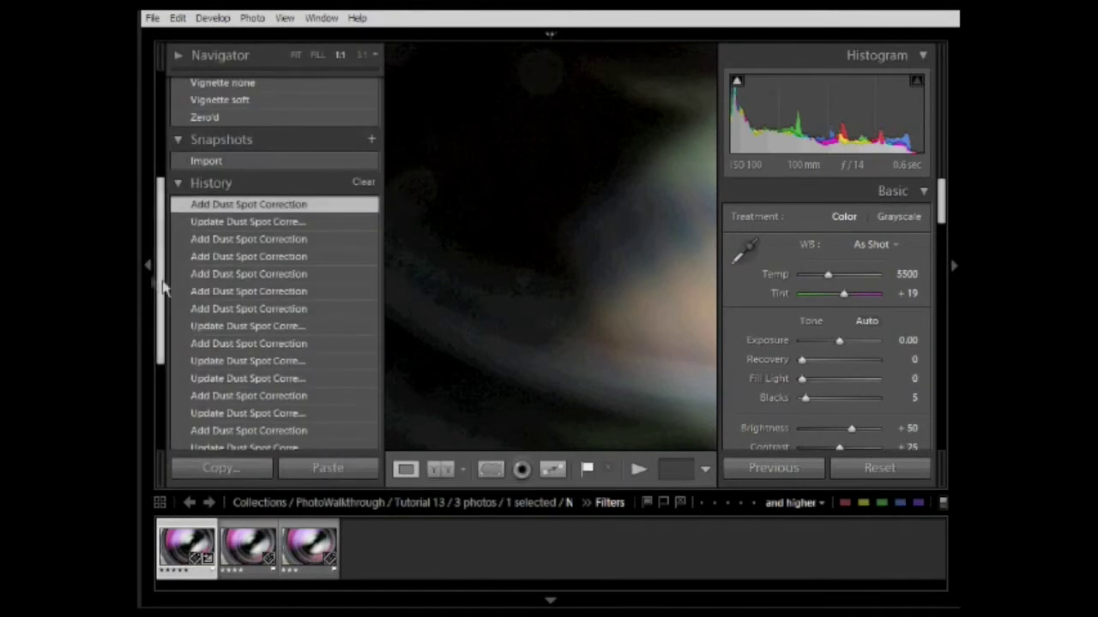
{"action": "left_click", "coordinate": [238, 469]}
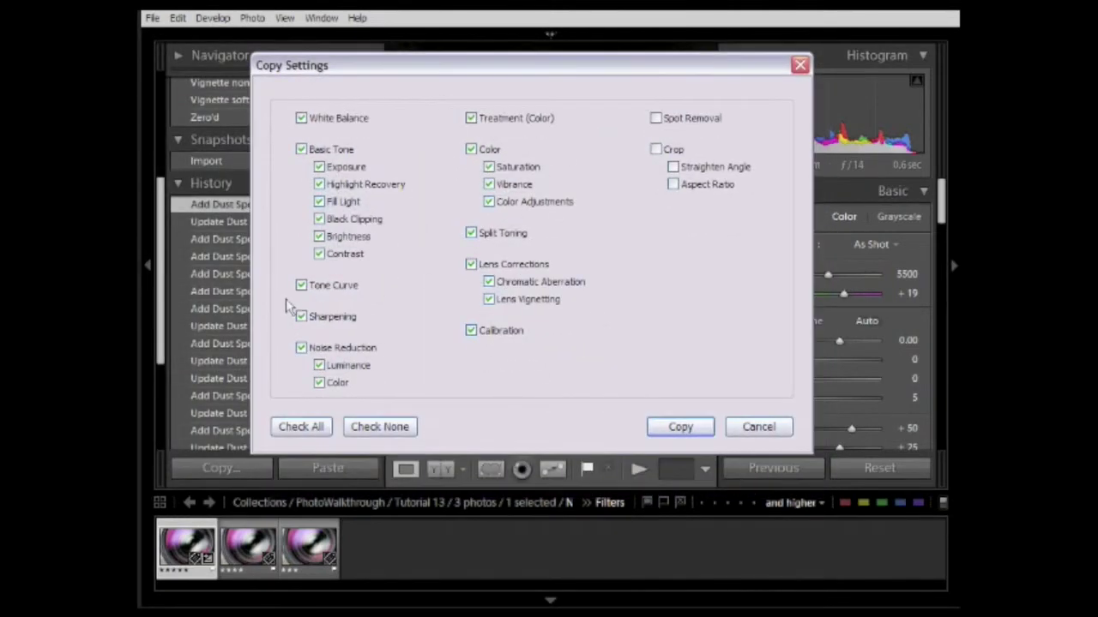
{"action": "left_click", "coordinate": [373, 433]}
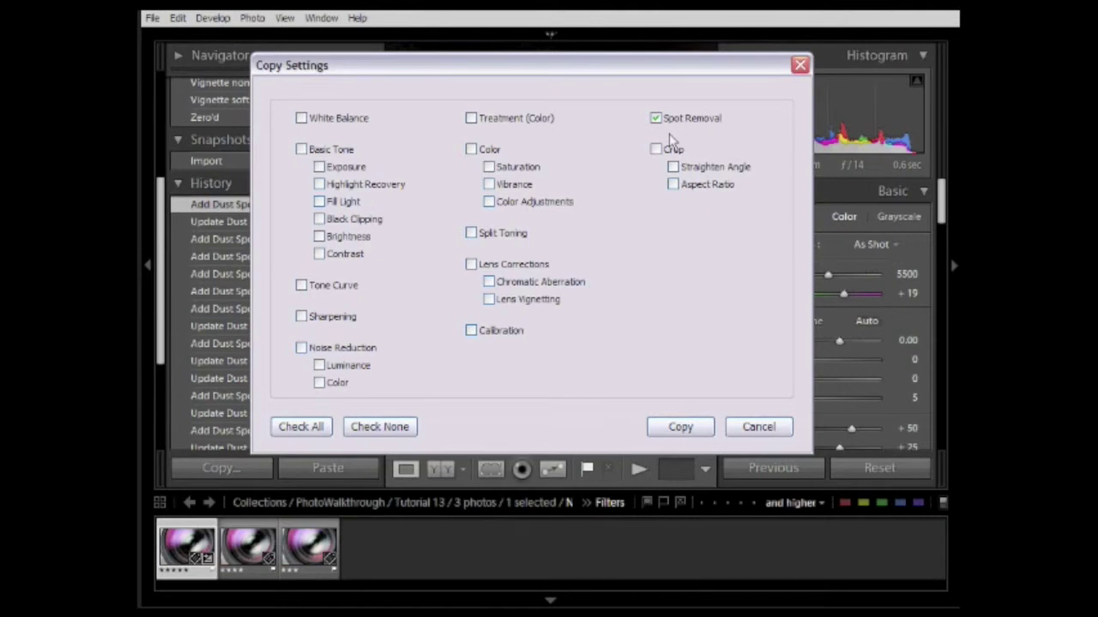
{"action": "left_click", "coordinate": [686, 425]}
{"action": "left_click", "coordinate": [257, 555]}
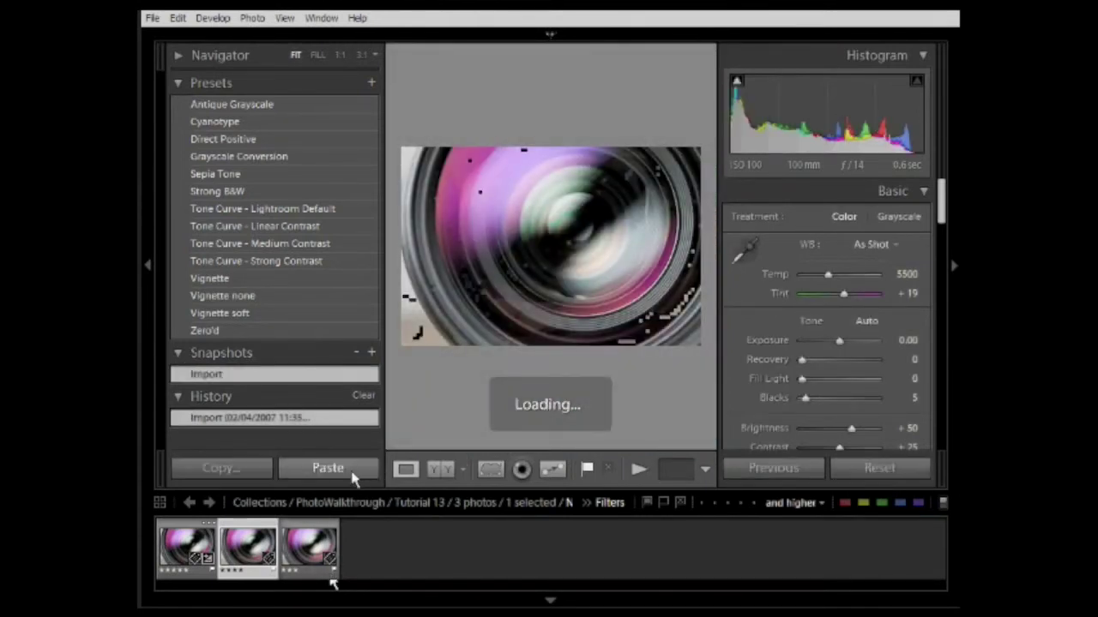
Step: Paste the copied spot corrections onto the second photo and view it at 1:1
{"action": "left_click", "coordinate": [343, 471]}
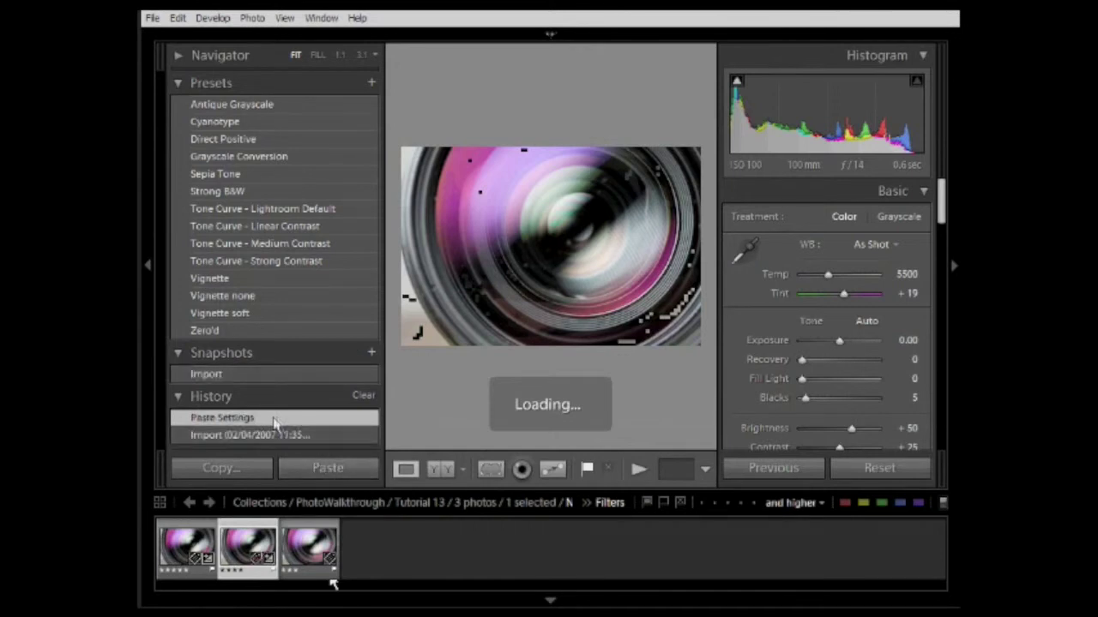
{"action": "key", "text": "F7"}
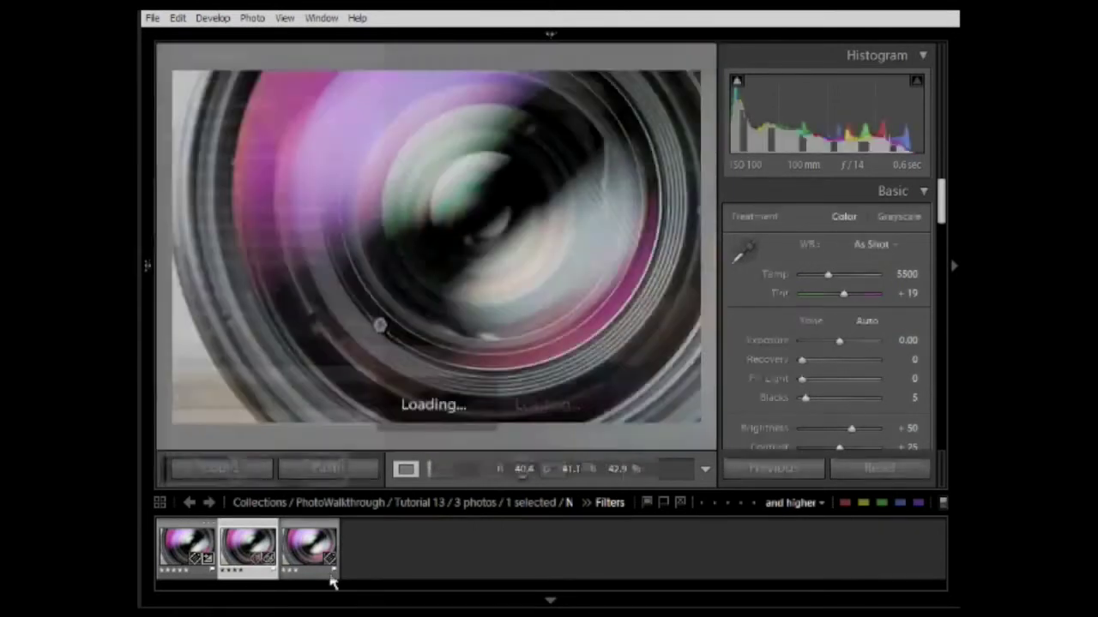
{"action": "left_click", "coordinate": [324, 469]}
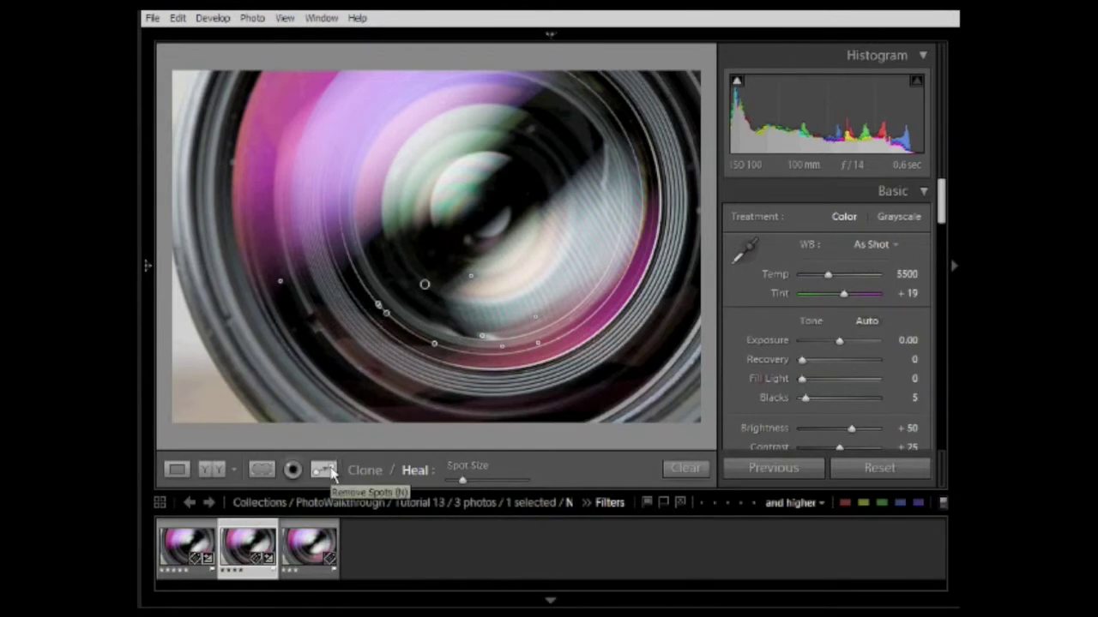
{"action": "left_click", "coordinate": [330, 472]}
{"action": "left_click", "coordinate": [392, 319]}
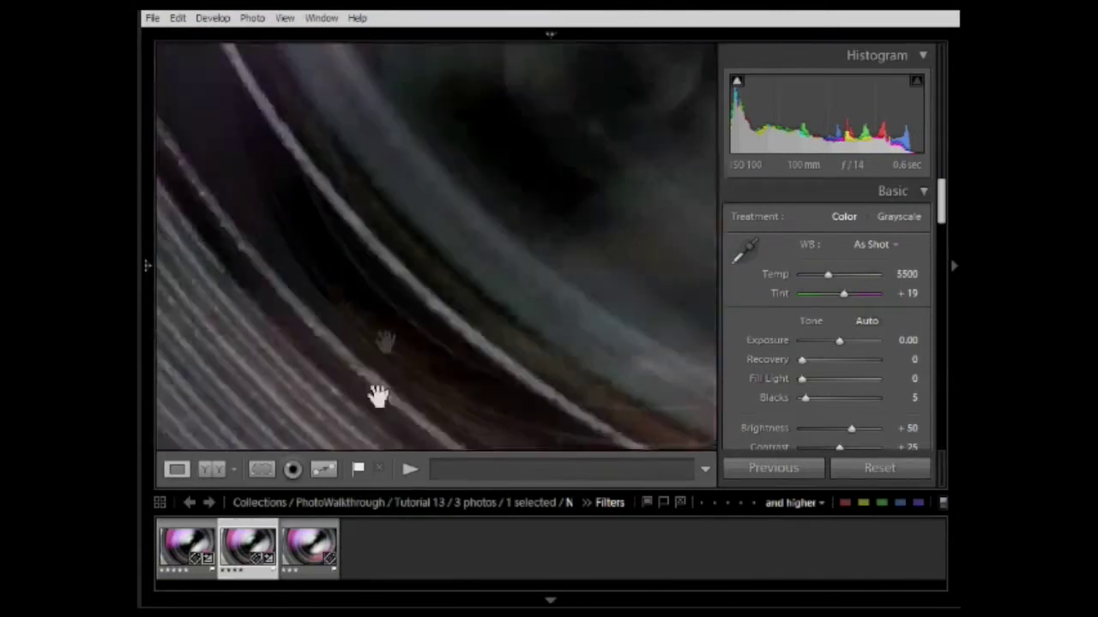
Step: Heal extra dust specks on the lens rim, then zoom to Fit and hide the filmstrip
{"action": "left_click", "coordinate": [330, 472]}
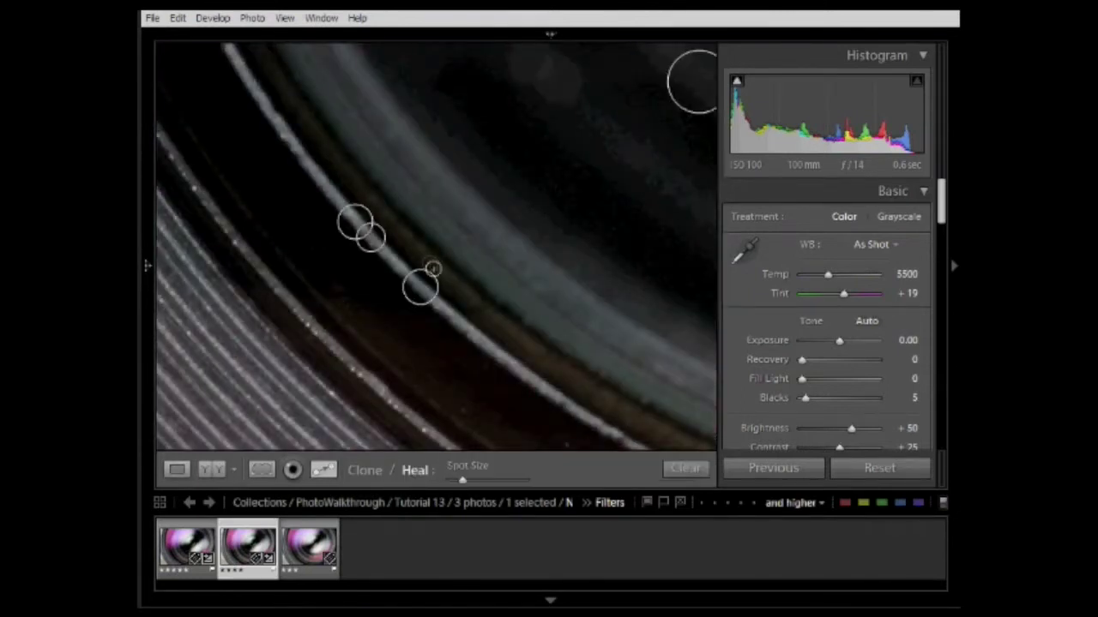
{"action": "left_click", "coordinate": [420, 288]}
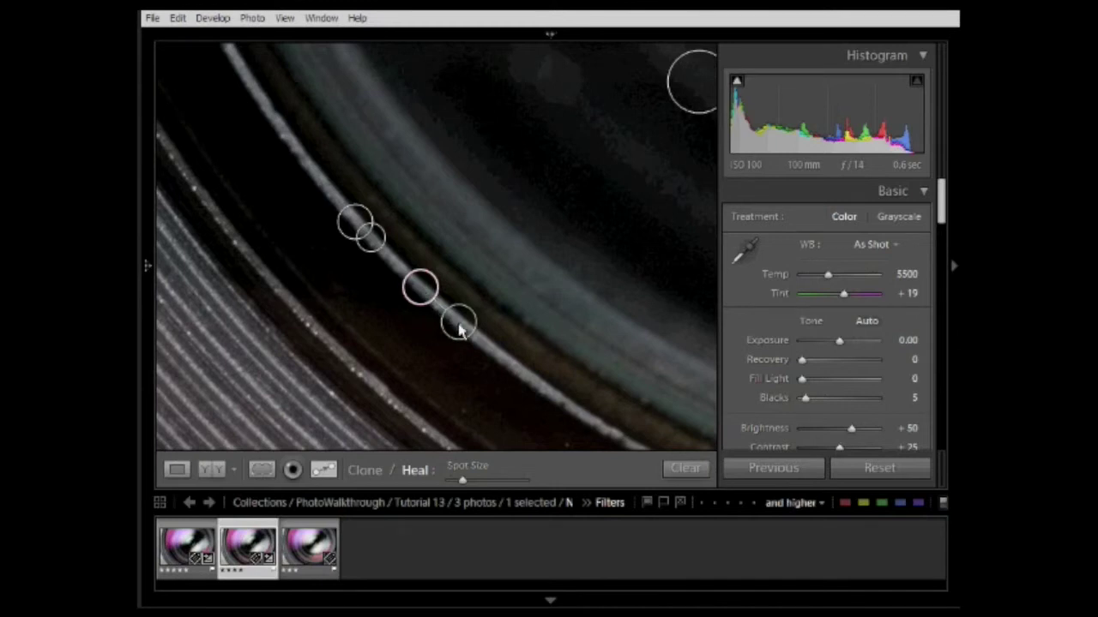
{"action": "left_click", "coordinate": [691, 110]}
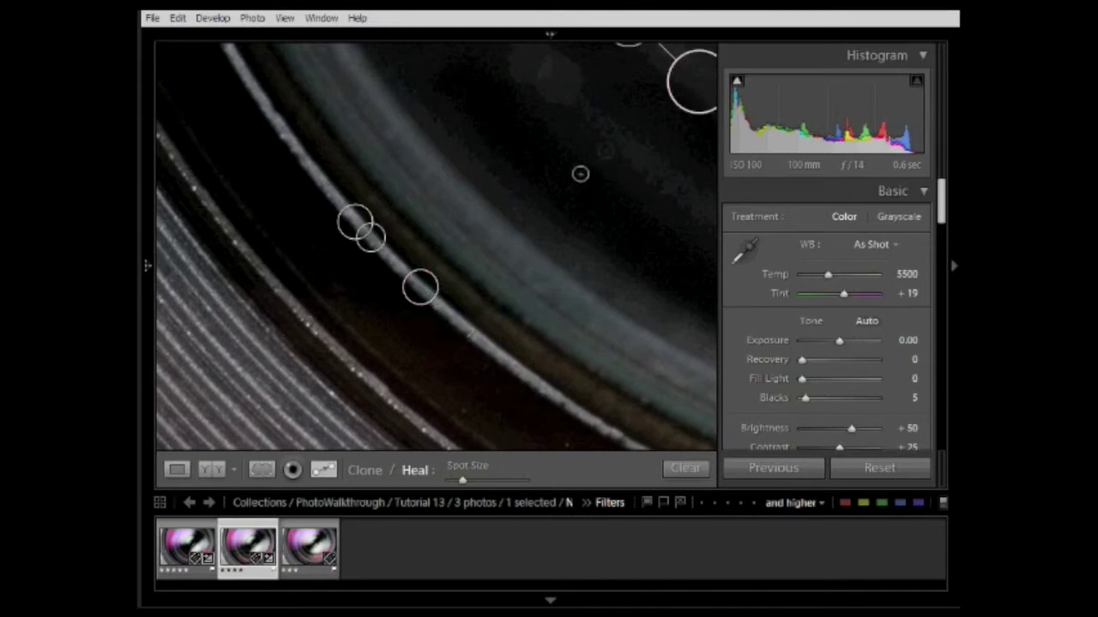
{"action": "left_click", "coordinate": [323, 469]}
{"action": "left_click", "coordinate": [590, 160]}
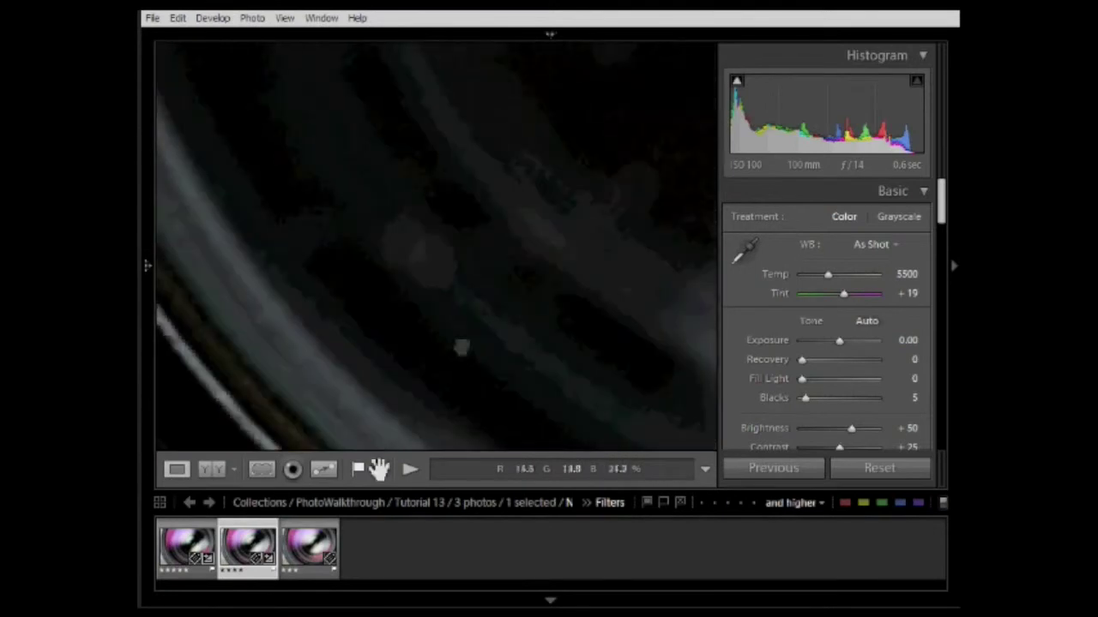
{"action": "left_click", "coordinate": [324, 469]}
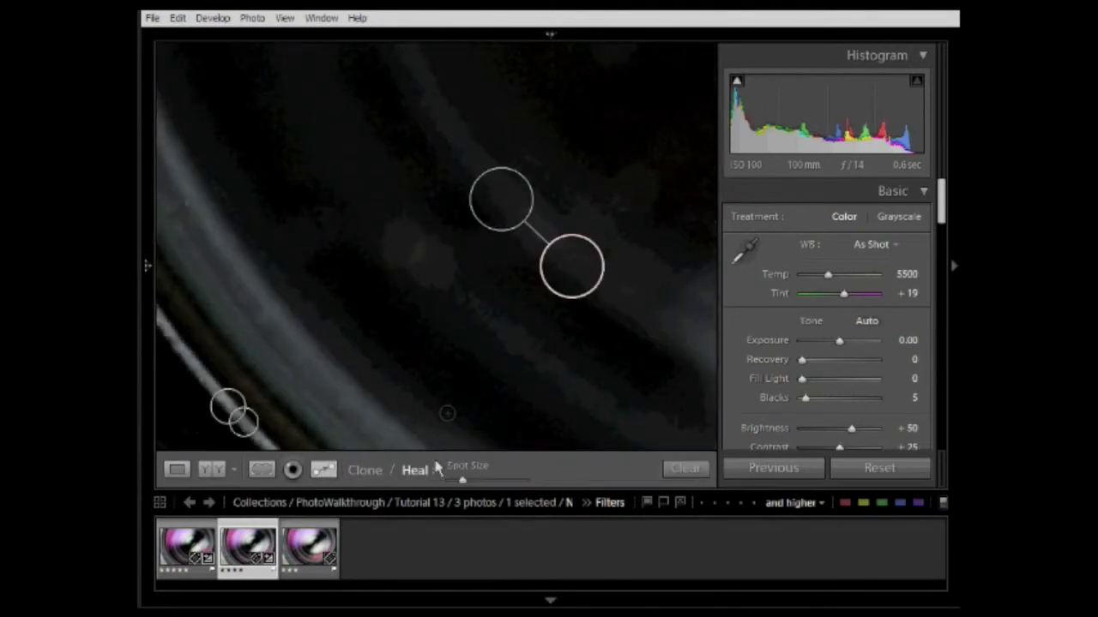
{"action": "left_click", "coordinate": [323, 469]}
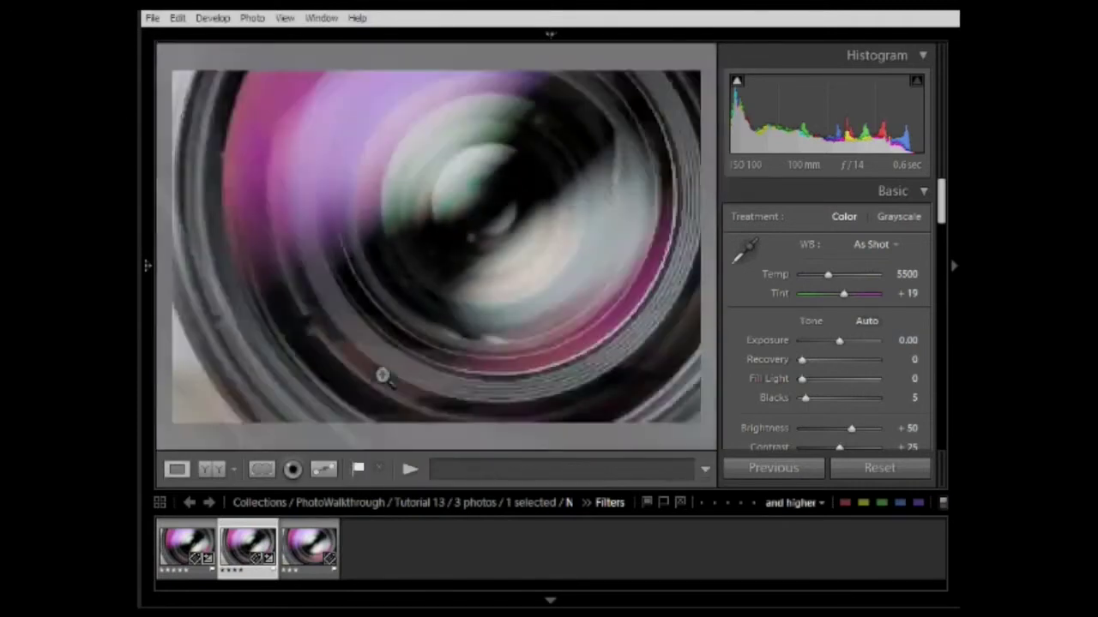
{"action": "left_click", "coordinate": [380, 383]}
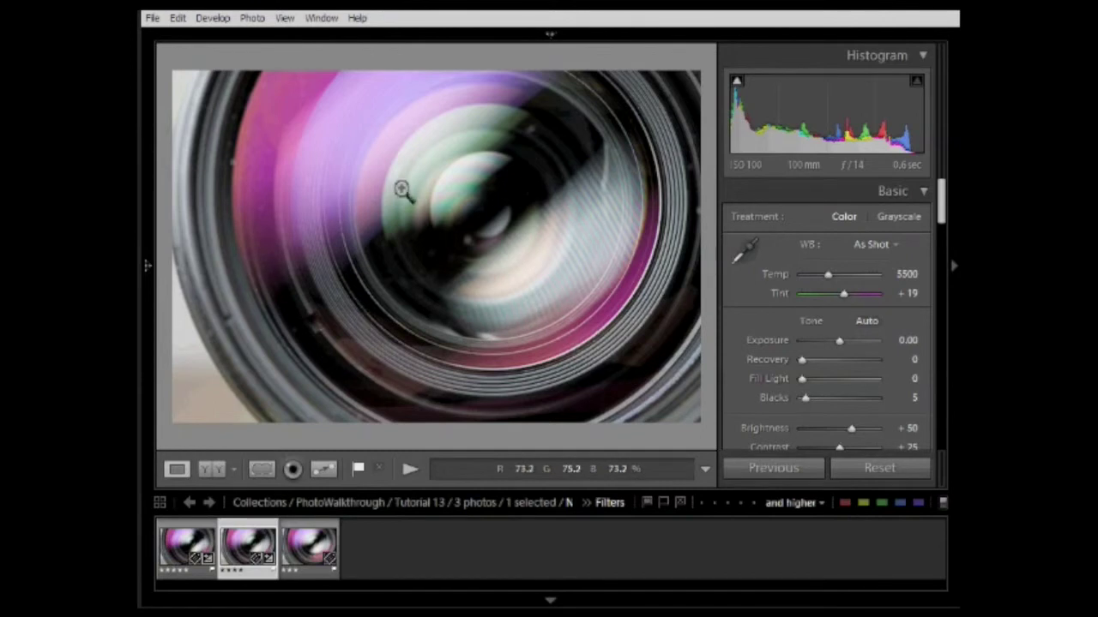
{"action": "left_click", "coordinate": [548, 596]}
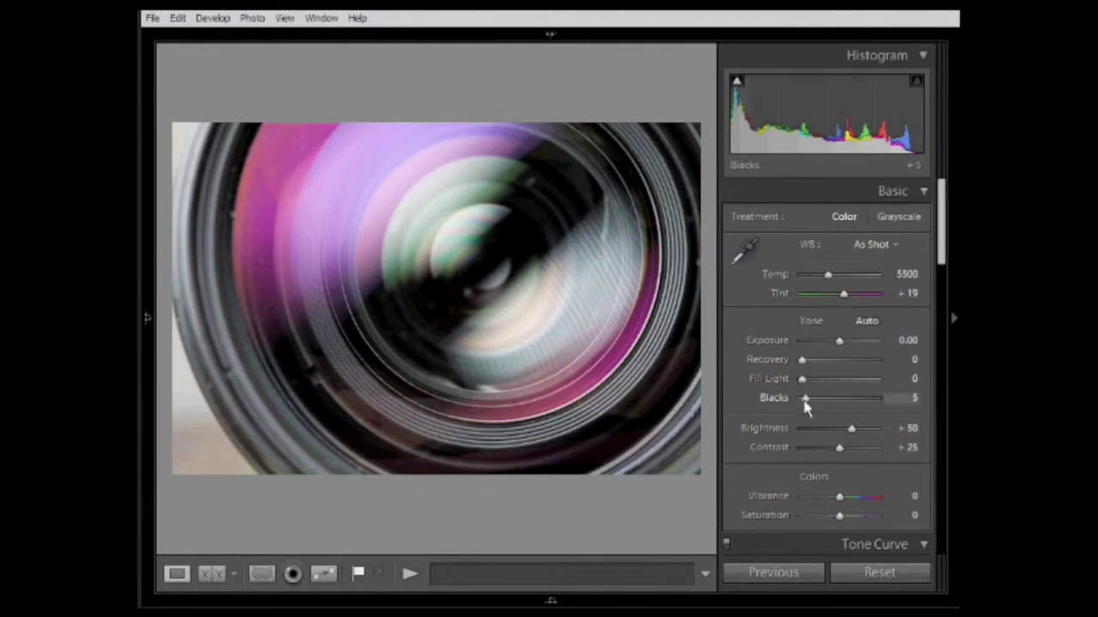
Step: Set Exposure to -0.02 and raise Blacks from 7 past 10 to deepen shadows
{"action": "left_click_drag", "start_coordinate": [806, 408], "coordinate": [808, 400]}
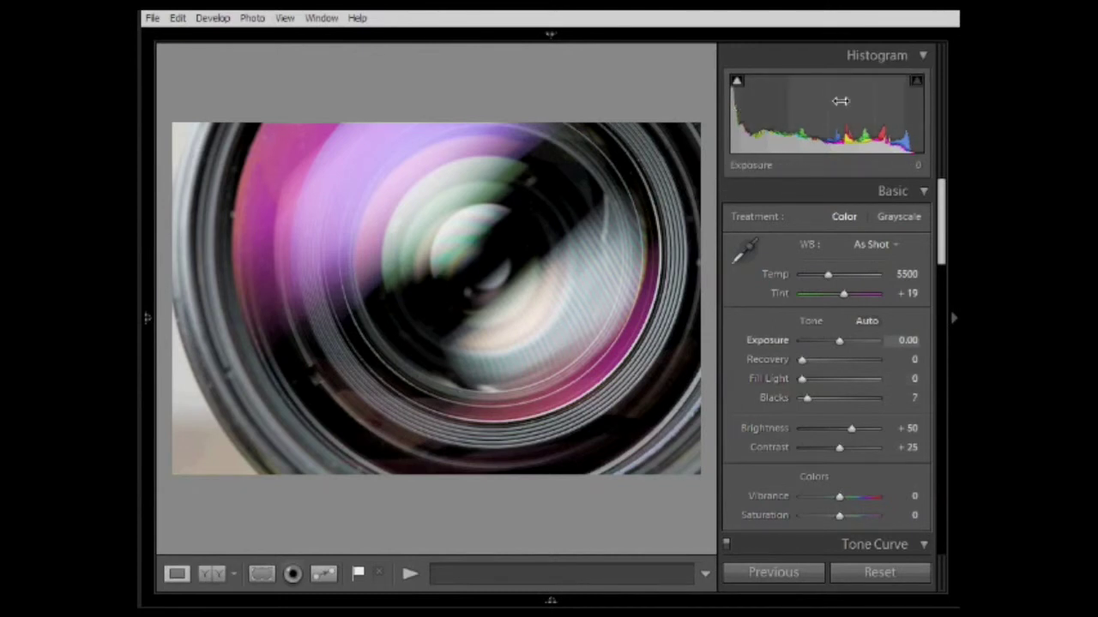
{"action": "mouse_move", "coordinate": [892, 120]}
{"action": "left_mouse_down"}
{"action": "mouse_move", "coordinate": [907, 120]}
{"action": "mouse_move", "coordinate": [890, 120]}
{"action": "left_mouse_up"}
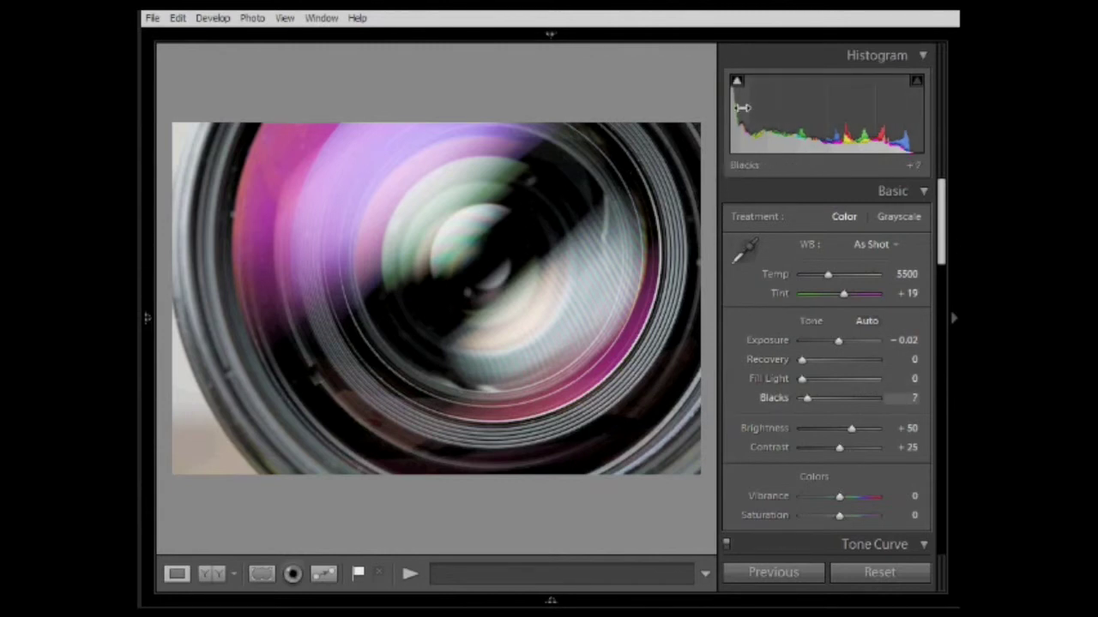
{"action": "left_click_drag", "start_coordinate": [742, 108], "coordinate": [749, 108]}
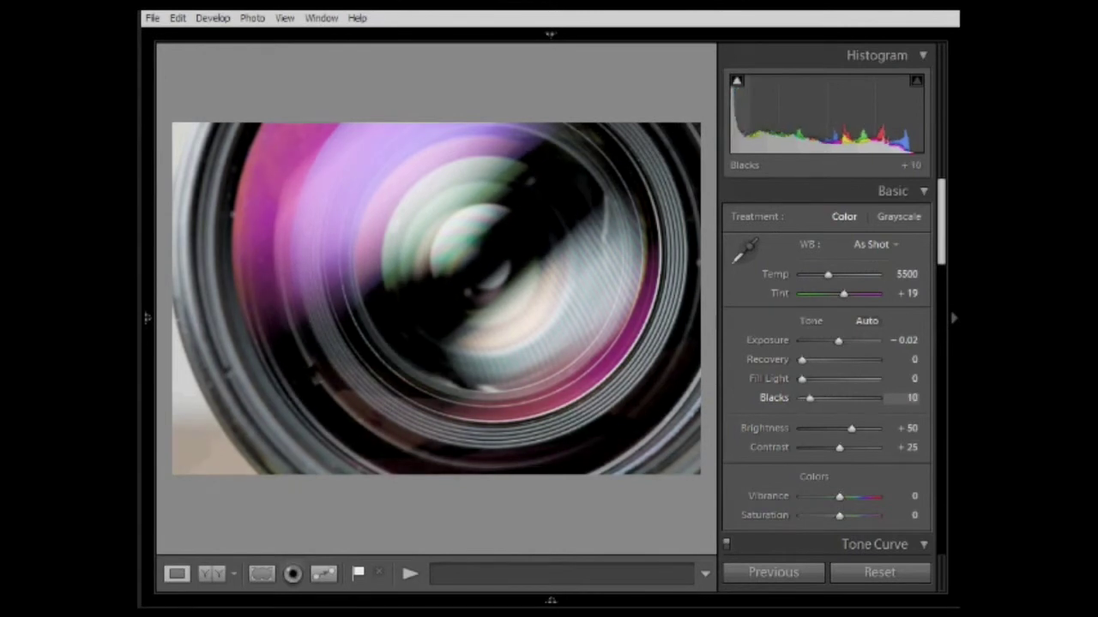
{"action": "left_click_drag", "start_coordinate": [744, 120], "coordinate": [751, 120]}
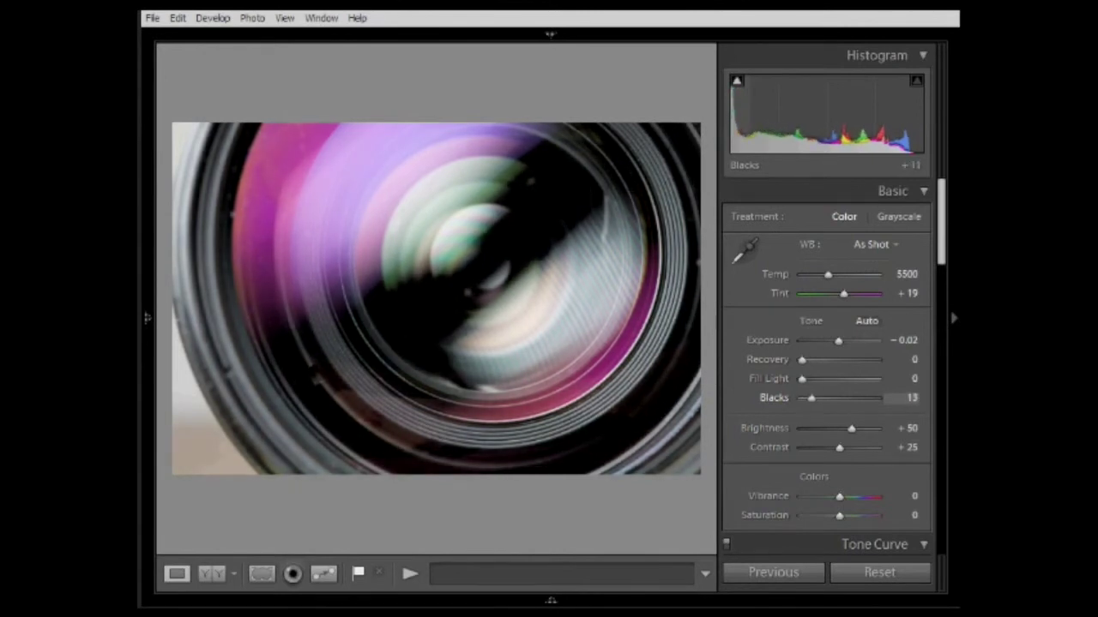
Step: Settle Blacks at 14 using the shadow-clipping preview, then turn the preview off
{"action": "left_click", "coordinate": [737, 83]}
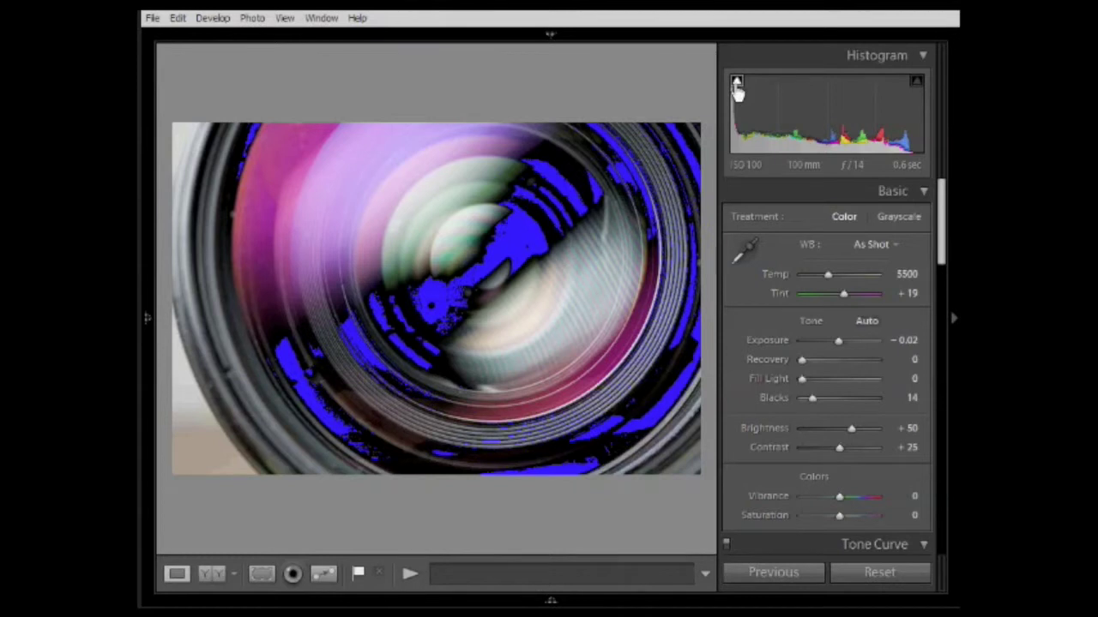
{"action": "mouse_move", "coordinate": [753, 124]}
{"action": "left_mouse_down"}
{"action": "mouse_move", "coordinate": [739, 124]}
{"action": "mouse_move", "coordinate": [765, 124]}
{"action": "left_mouse_up"}
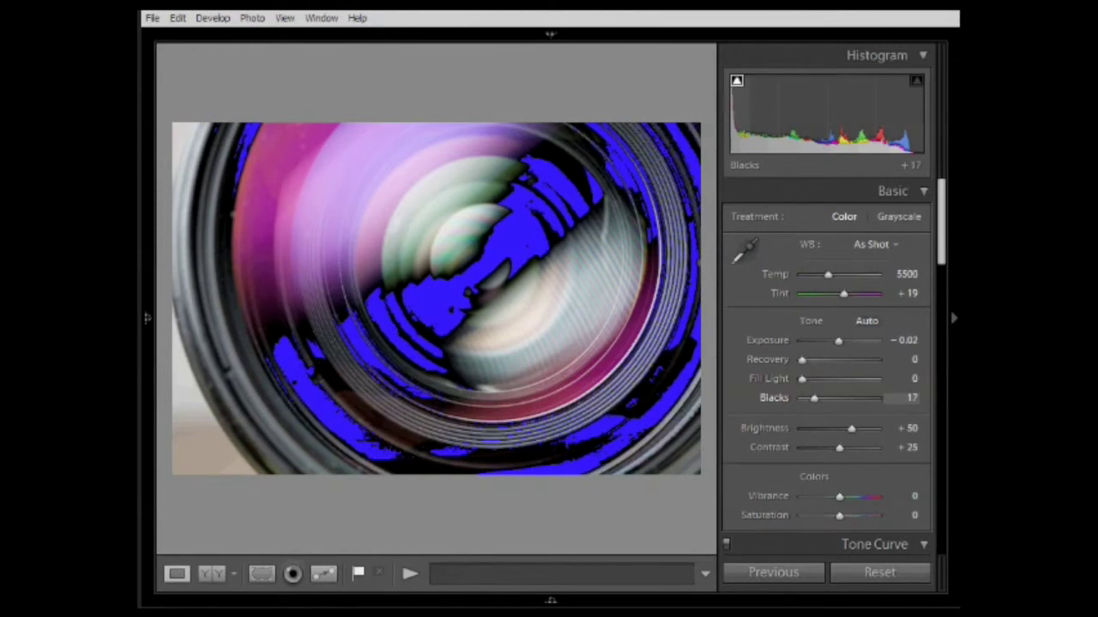
{"action": "left_click", "coordinate": [736, 82]}
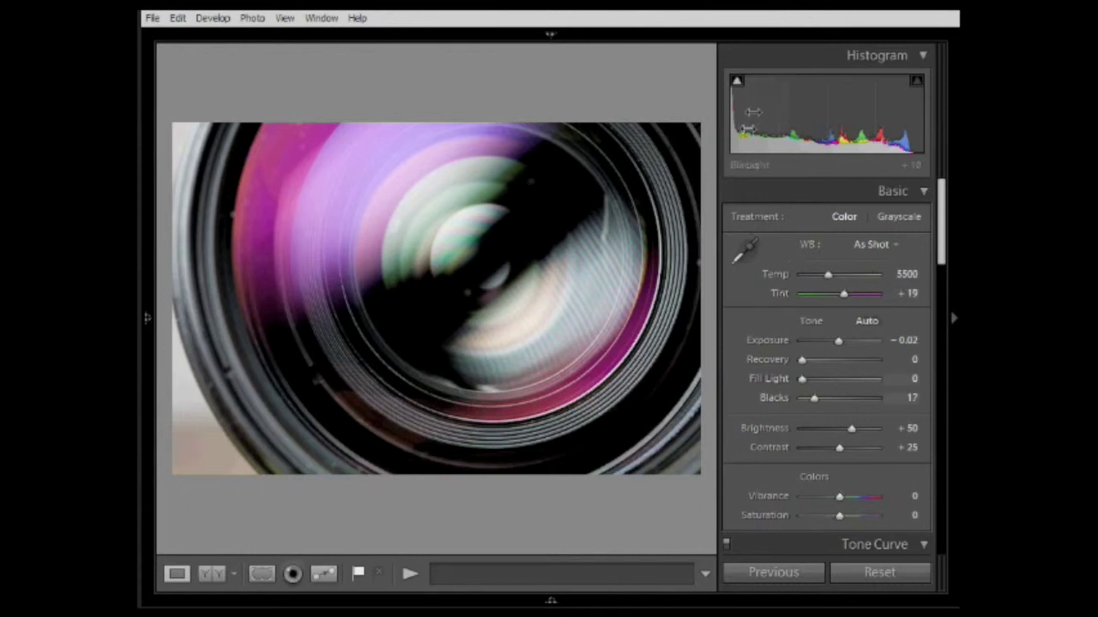
{"action": "left_click_drag", "start_coordinate": [759, 120], "coordinate": [753, 120]}
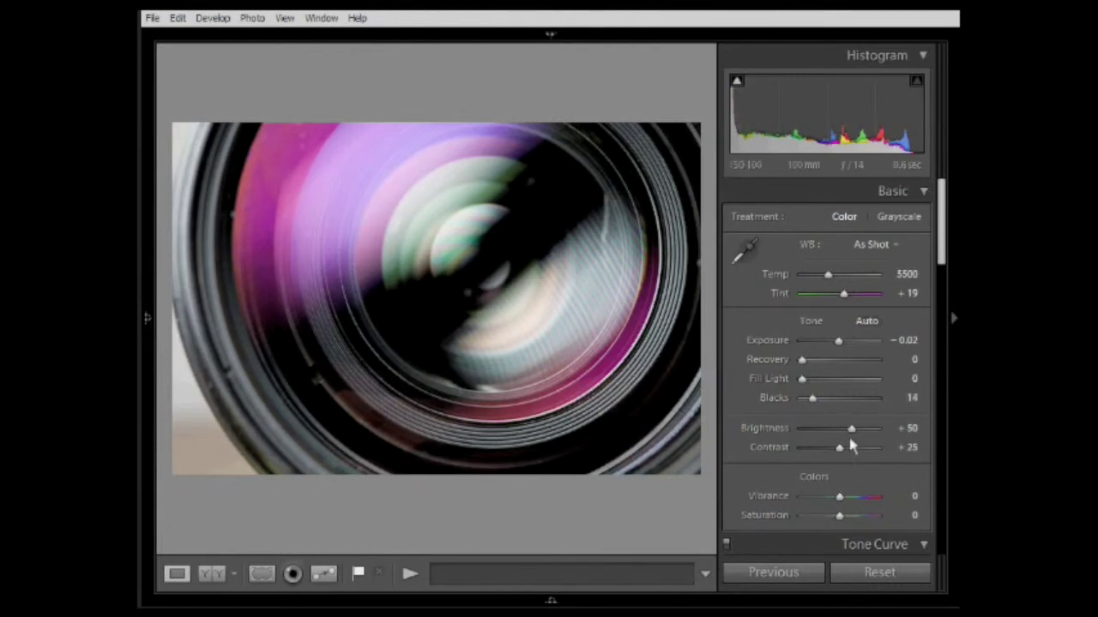
{"action": "left_click", "coordinate": [354, 345]}
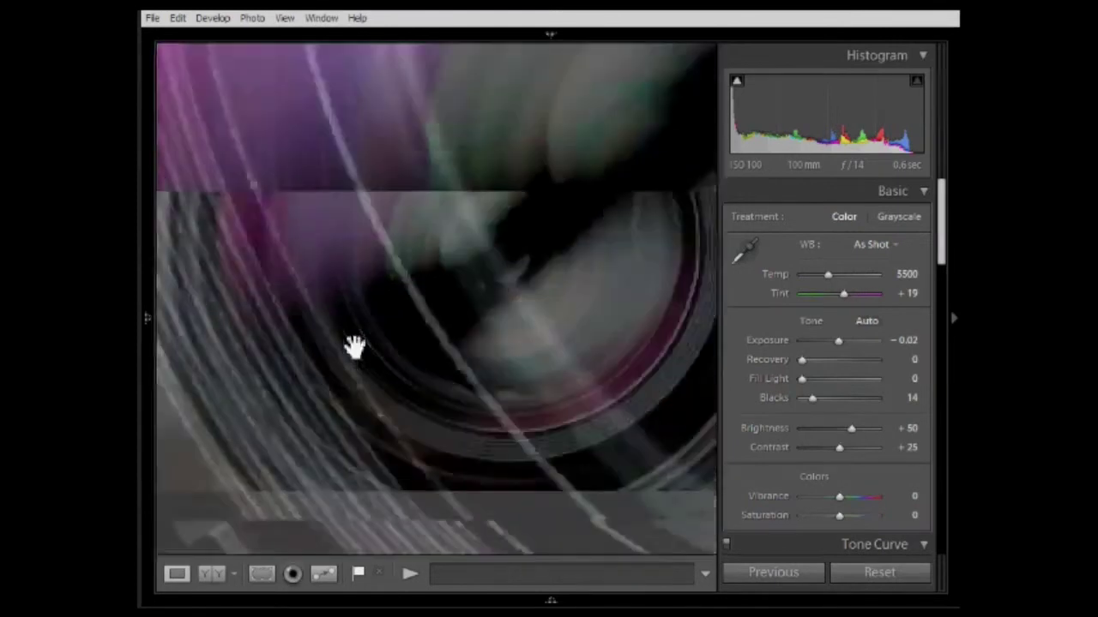
{"action": "left_click_drag", "start_coordinate": [379, 380], "coordinate": [421, 295]}
{"action": "left_click_drag", "start_coordinate": [436, 121], "coordinate": [402, 411]}
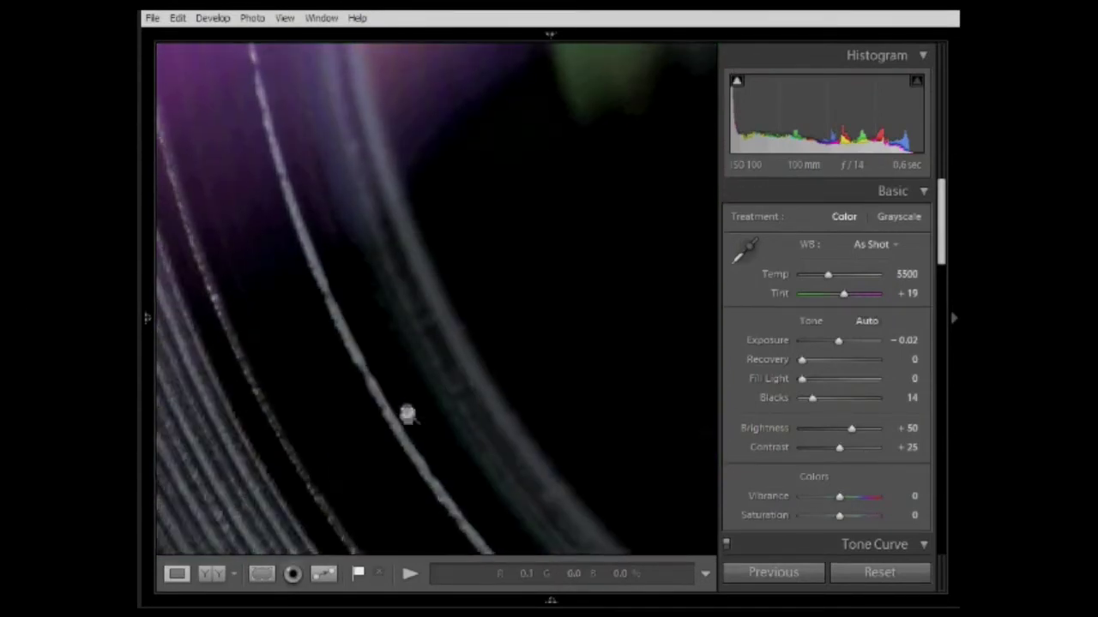
{"action": "left_click", "coordinate": [407, 414]}
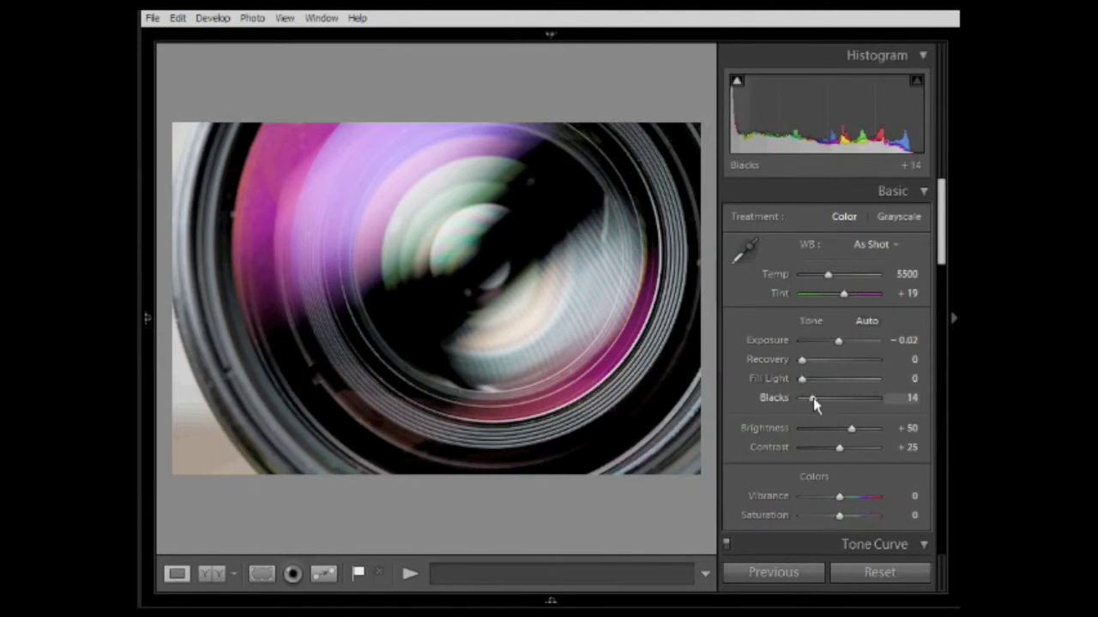
Step: Raise Brightness to +59 and set Contrast to +39
{"action": "mouse_move", "coordinate": [741, 89]}
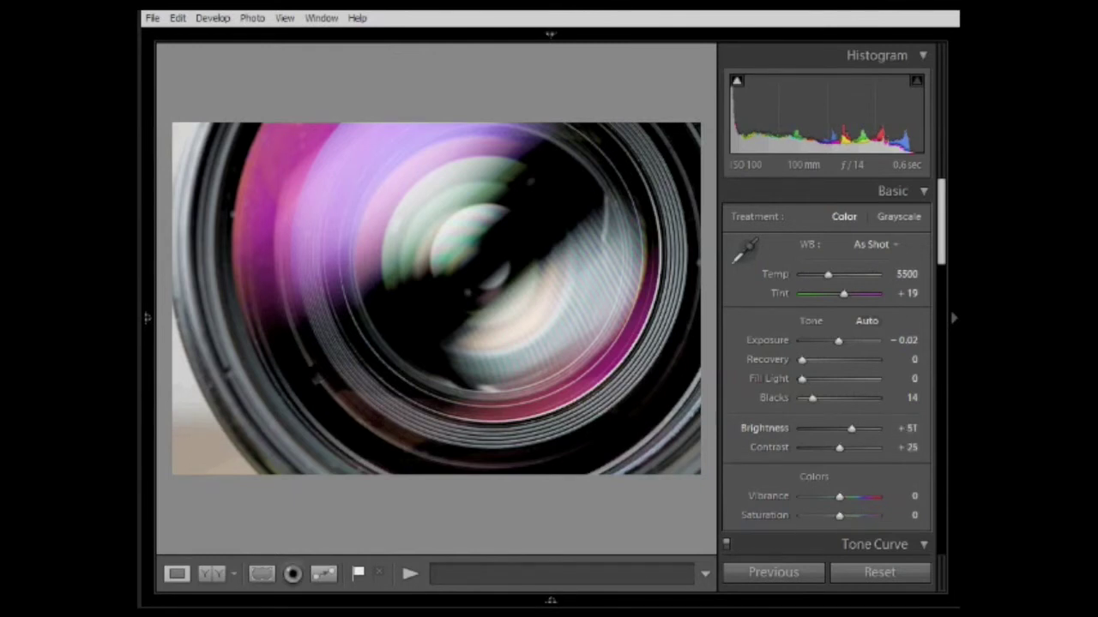
{"action": "key", "text": "Up"}
{"action": "key", "text": "Up"}
{"action": "key", "text": "Up"}
{"action": "key", "text": "Up"}
{"action": "key", "text": "Up"}
{"action": "key", "text": "Up"}
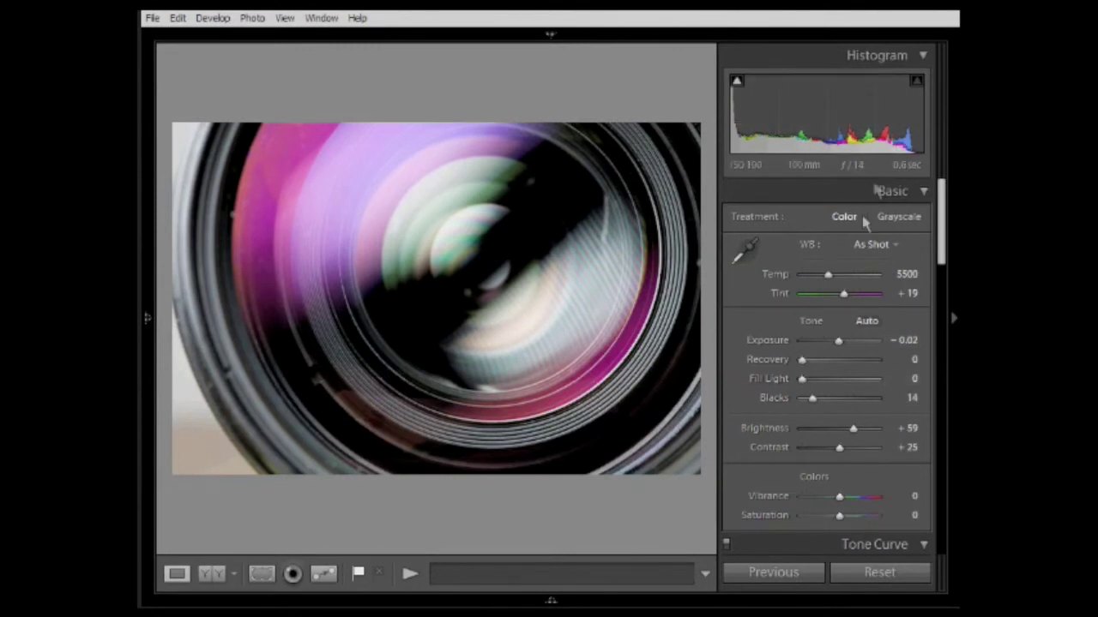
{"action": "left_click_drag", "start_coordinate": [902, 453], "coordinate": [911, 453]}
{"action": "key", "text": "minus"}
{"action": "key", "text": "minus"}
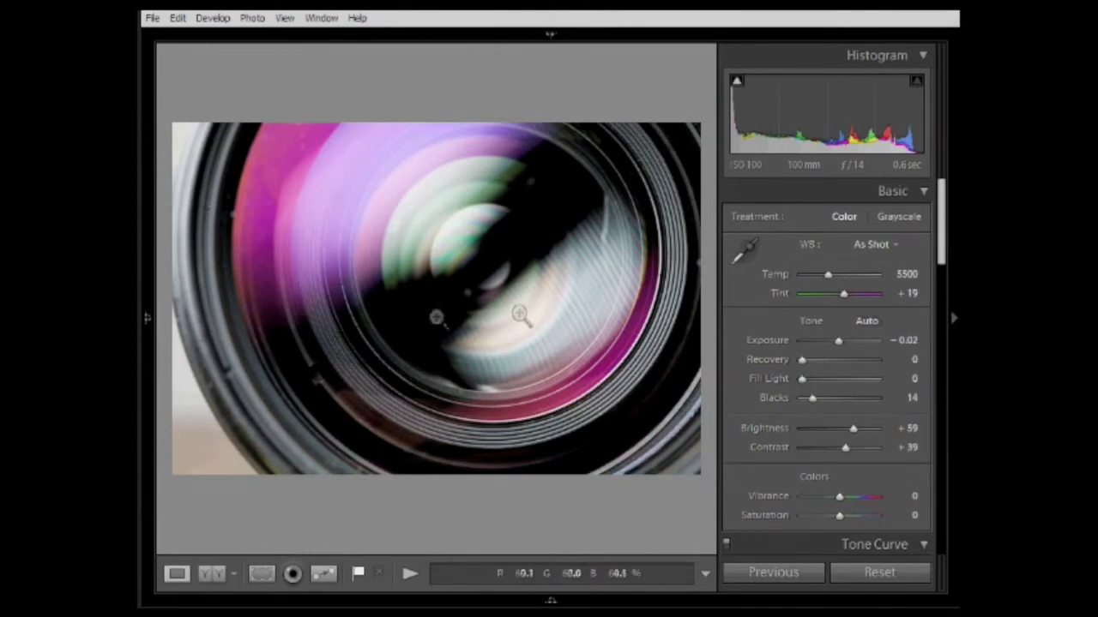
{"action": "mouse_move", "coordinate": [149, 163]}
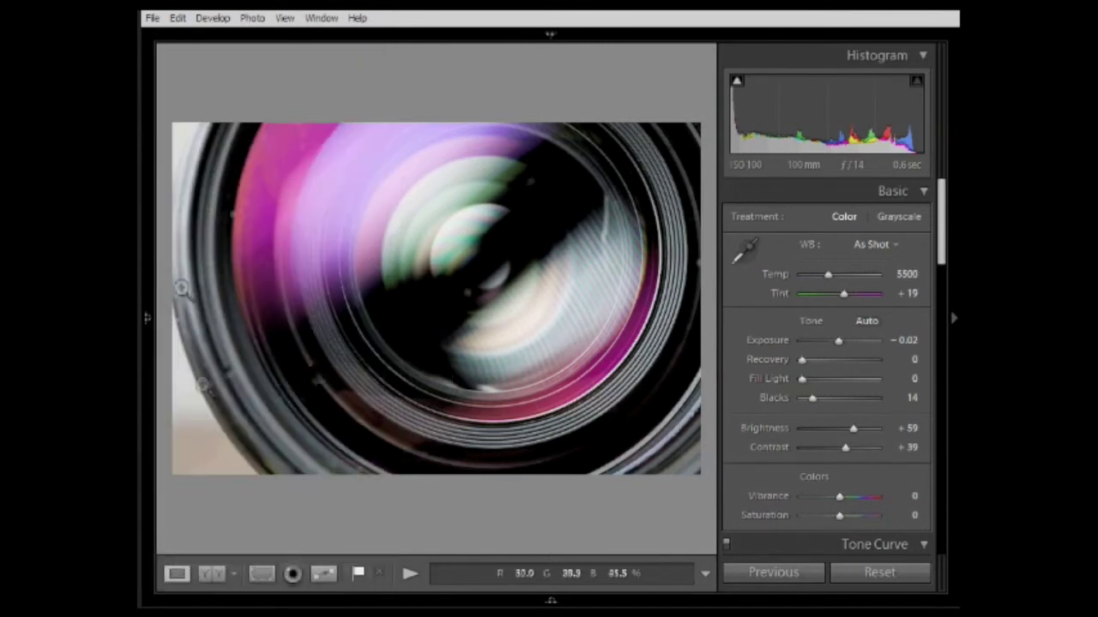
Step: Crop in from the bottom-left corner and right edge, reposition the lens, and apply the crop
{"action": "left_click", "coordinate": [261, 574]}
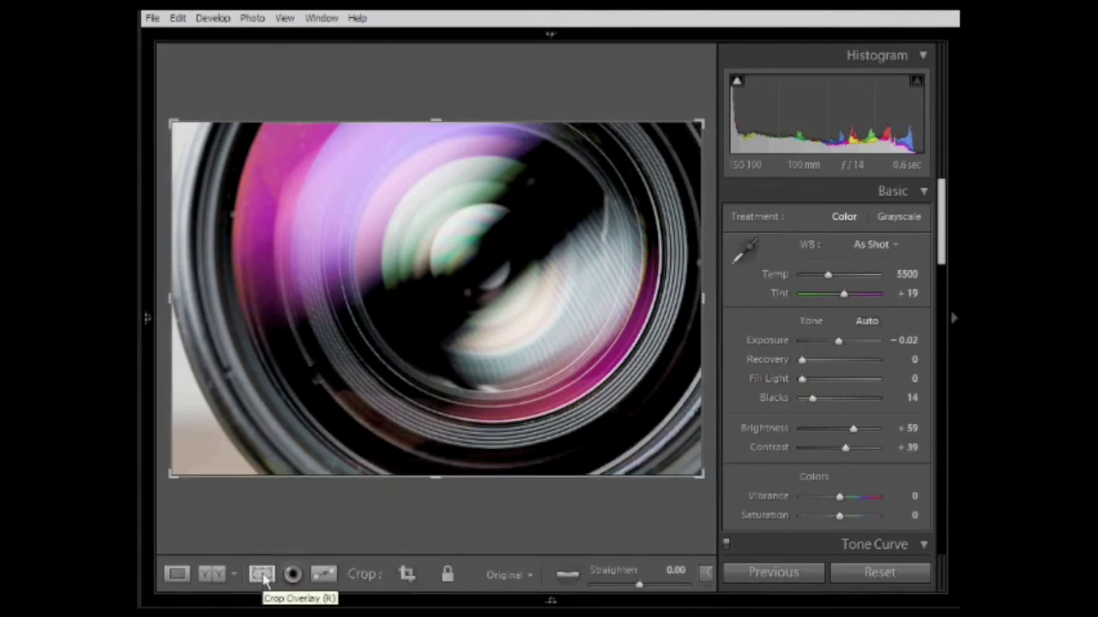
{"action": "left_click_drag", "start_coordinate": [176, 478], "coordinate": [203, 468]}
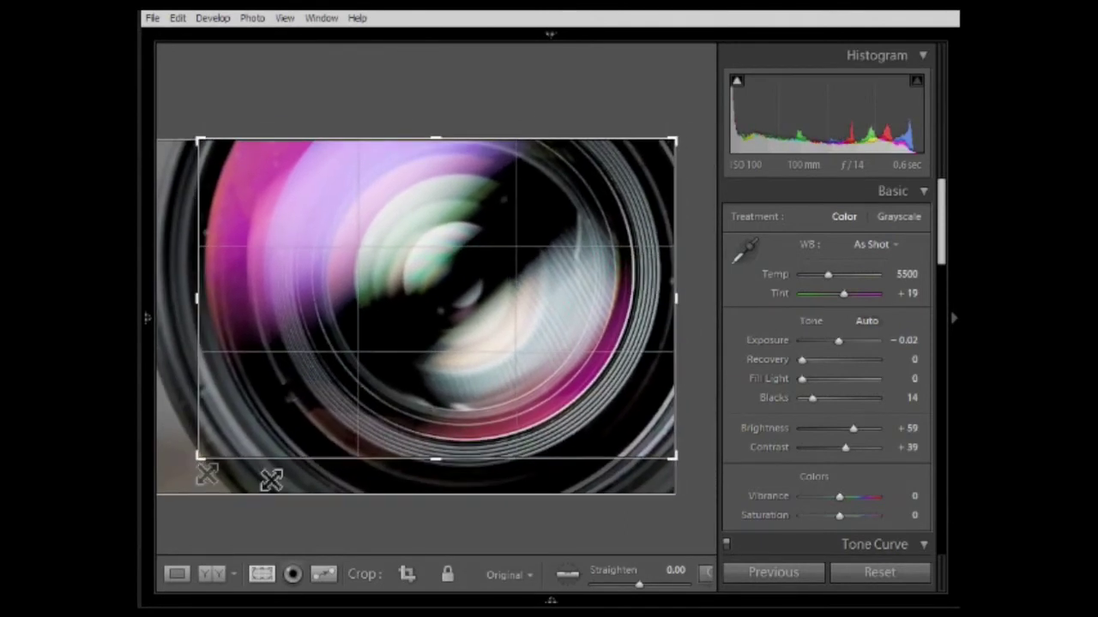
{"action": "left_click_drag", "start_coordinate": [674, 295], "coordinate": [656, 301]}
{"action": "left_click_drag", "start_coordinate": [500, 351], "coordinate": [497, 360]}
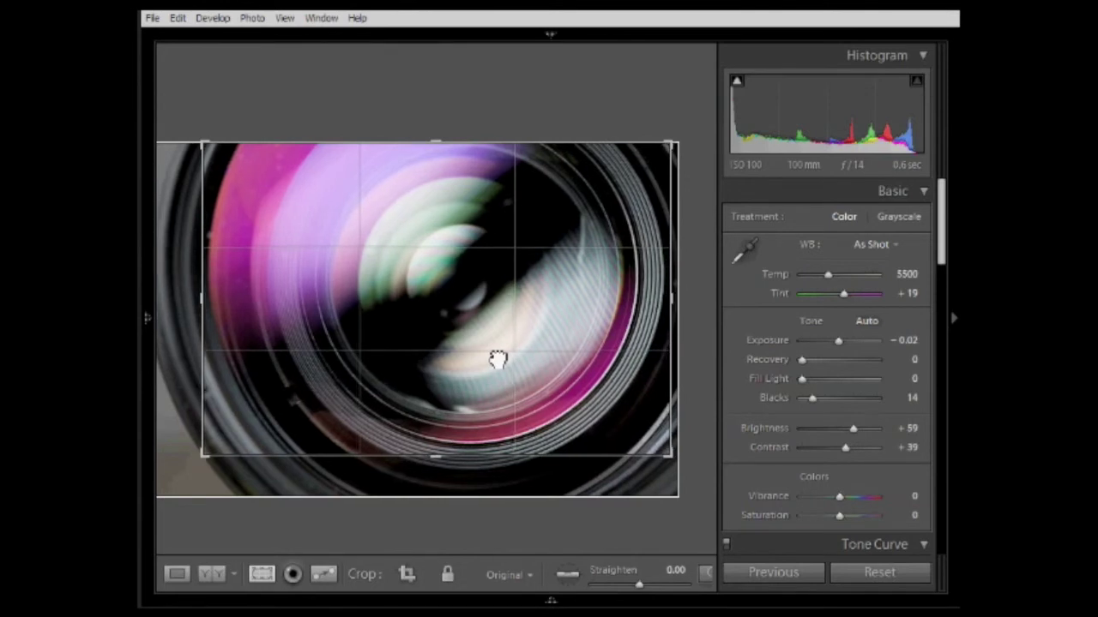
{"action": "key", "text": "Return"}
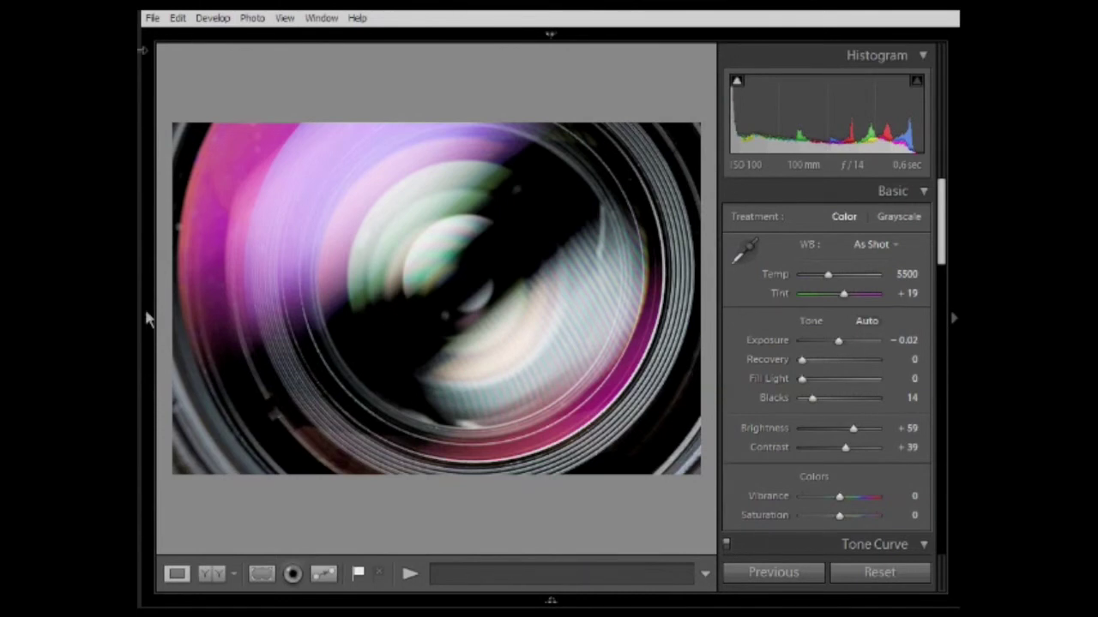
Step: Show the left presets and History panel and hide the right adjustment panels
{"action": "mouse_move", "coordinate": [147, 317]}
{"action": "left_click", "coordinate": [144, 449]}
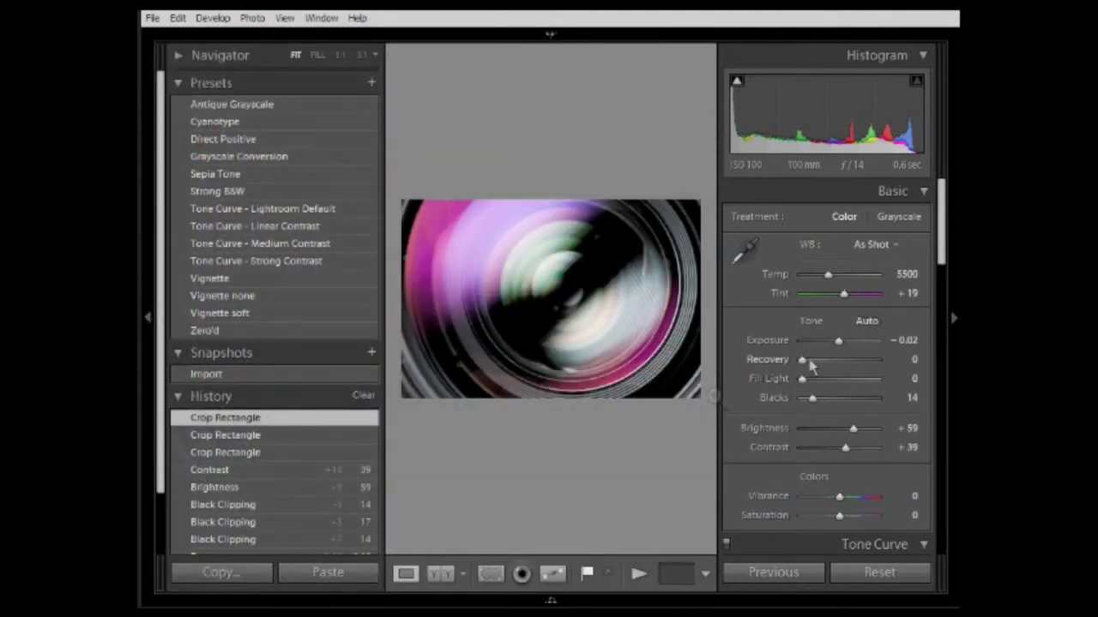
{"action": "left_click", "coordinate": [946, 317]}
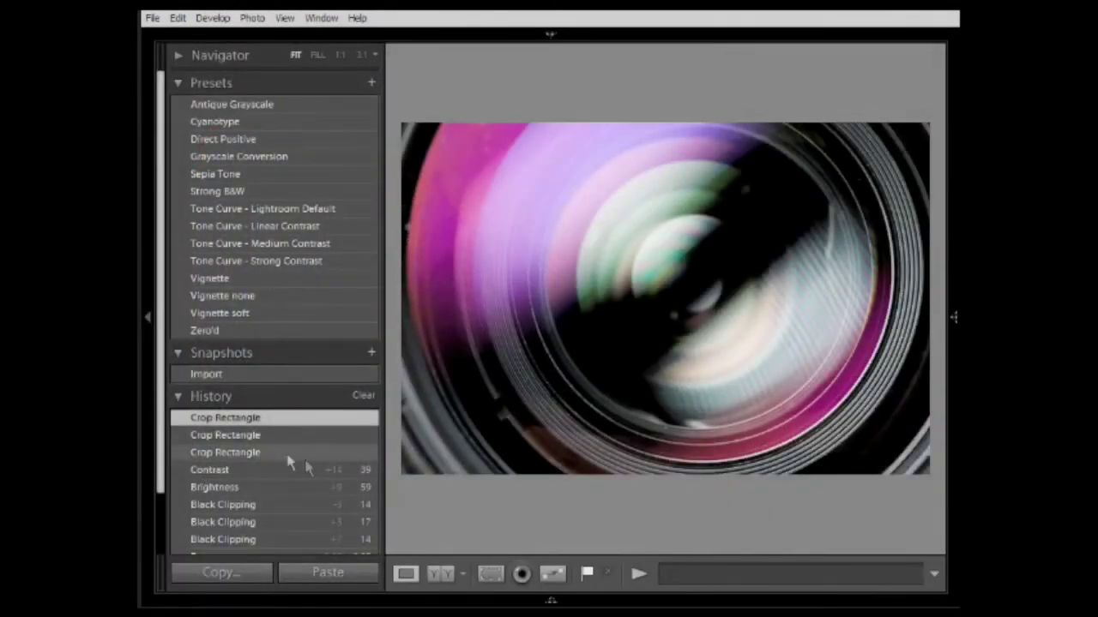
Step: Compare the Contrast and Crop Rectangle history states, settling on the uncropped Contrast state
{"action": "left_click", "coordinate": [248, 470]}
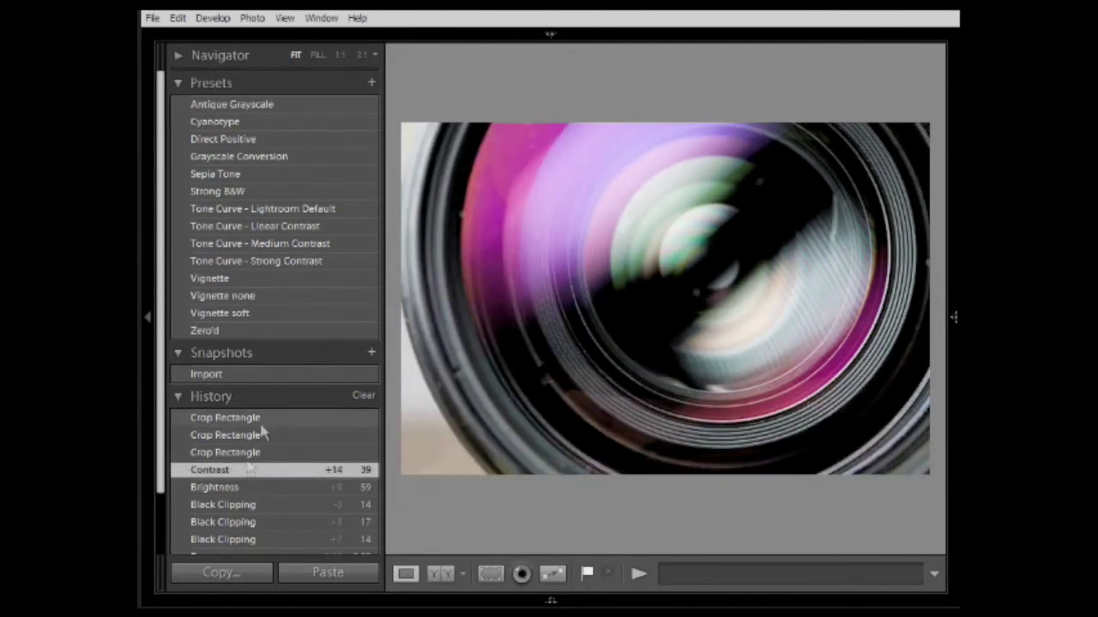
{"action": "left_click", "coordinate": [262, 420]}
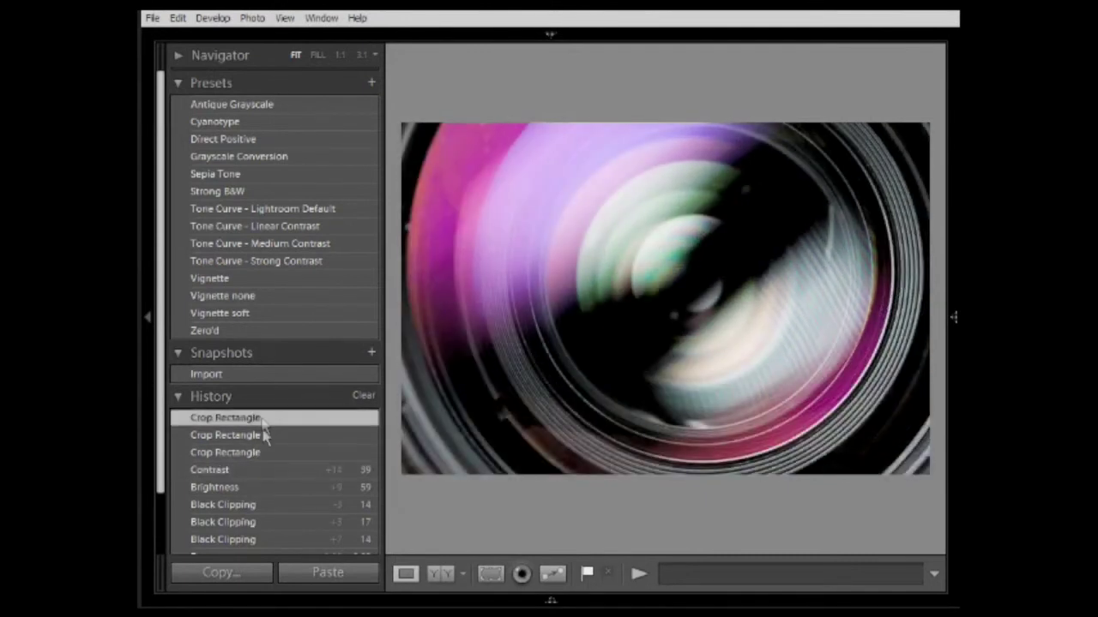
{"action": "left_click", "coordinate": [264, 474]}
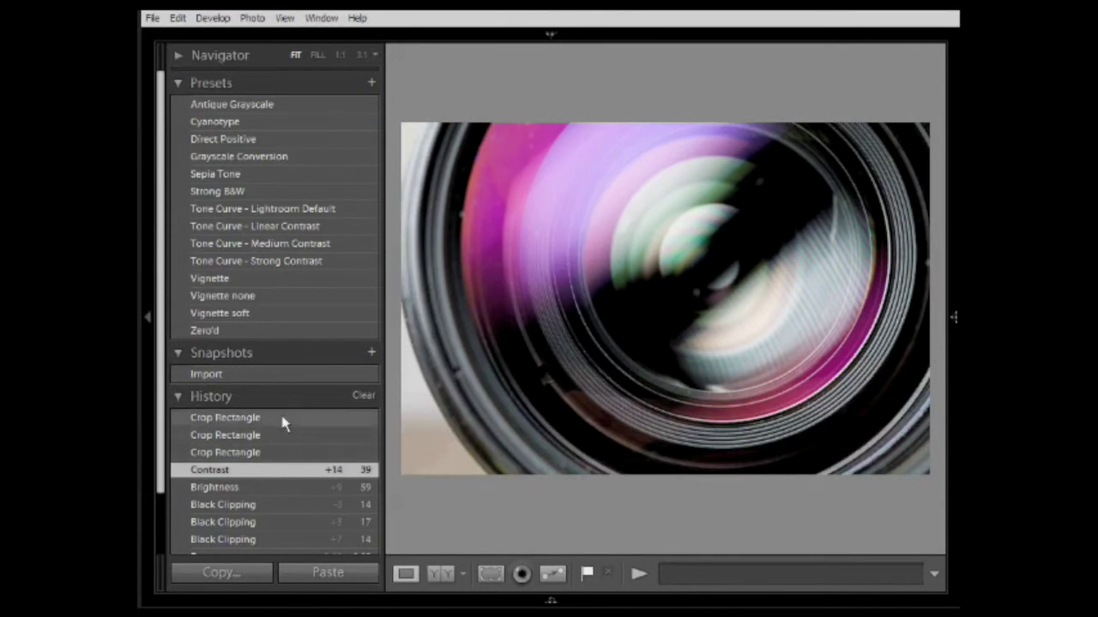
{"action": "left_click", "coordinate": [283, 421]}
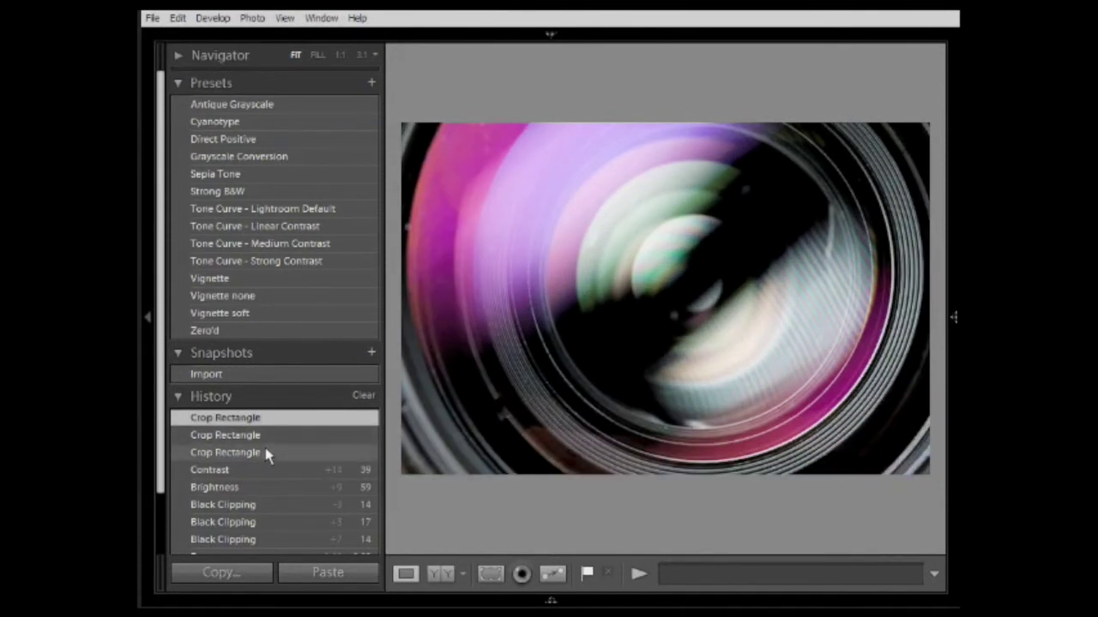
{"action": "left_click", "coordinate": [270, 469]}
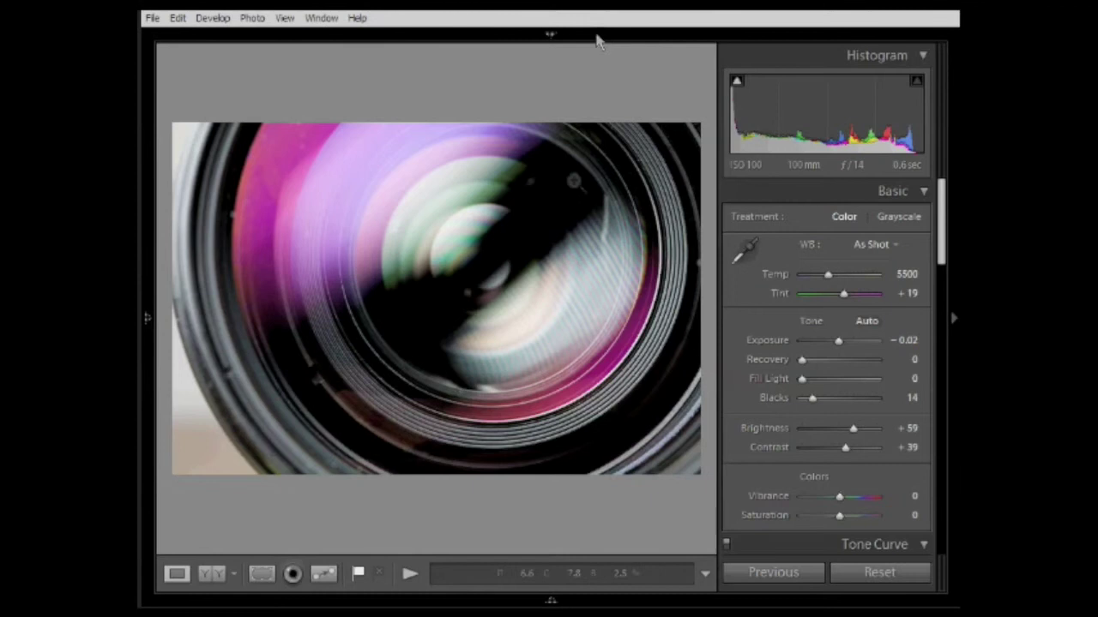
{"action": "mouse_move", "coordinate": [551, 602]}
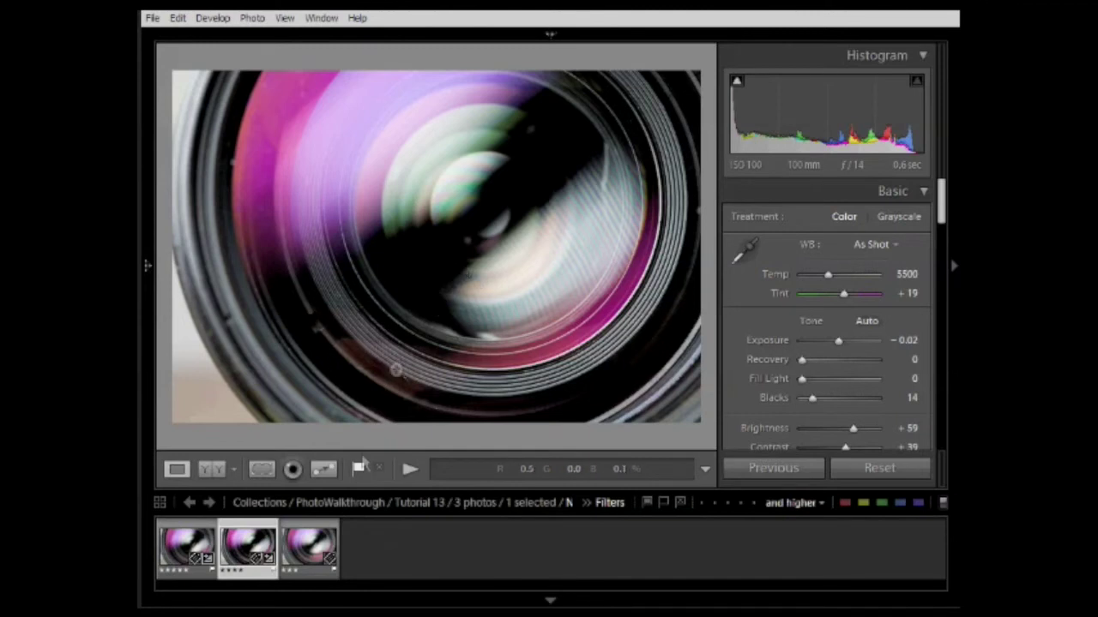
Step: Switch to the first lens photo and set Blacks to 11 and Brightness to +58
{"action": "left_click", "coordinate": [185, 547]}
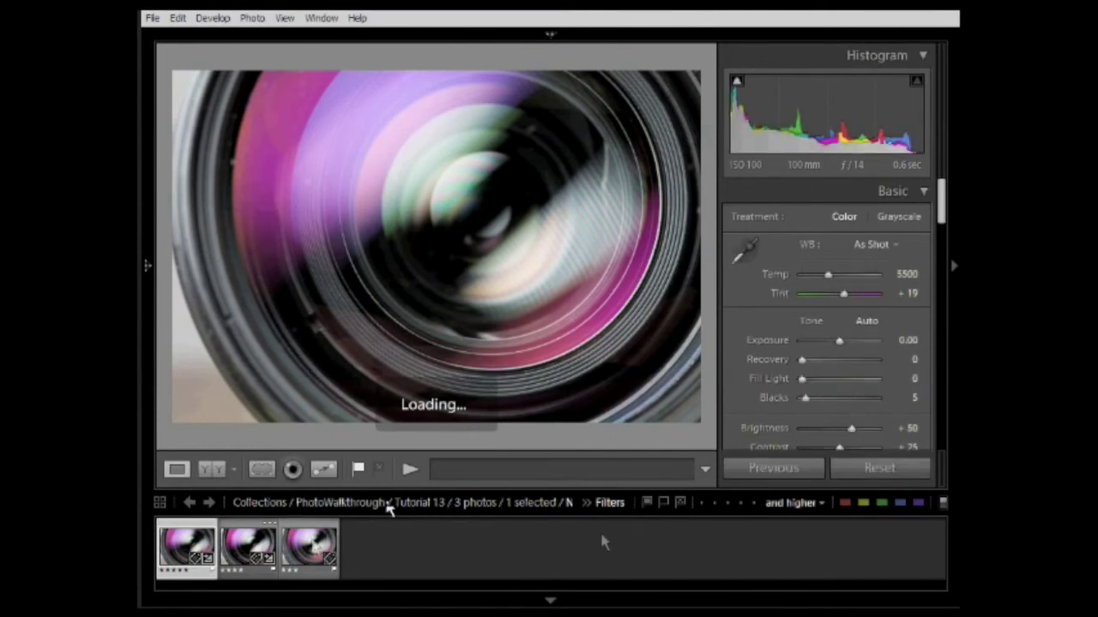
{"action": "left_click_drag", "start_coordinate": [906, 403], "coordinate": [926, 403]}
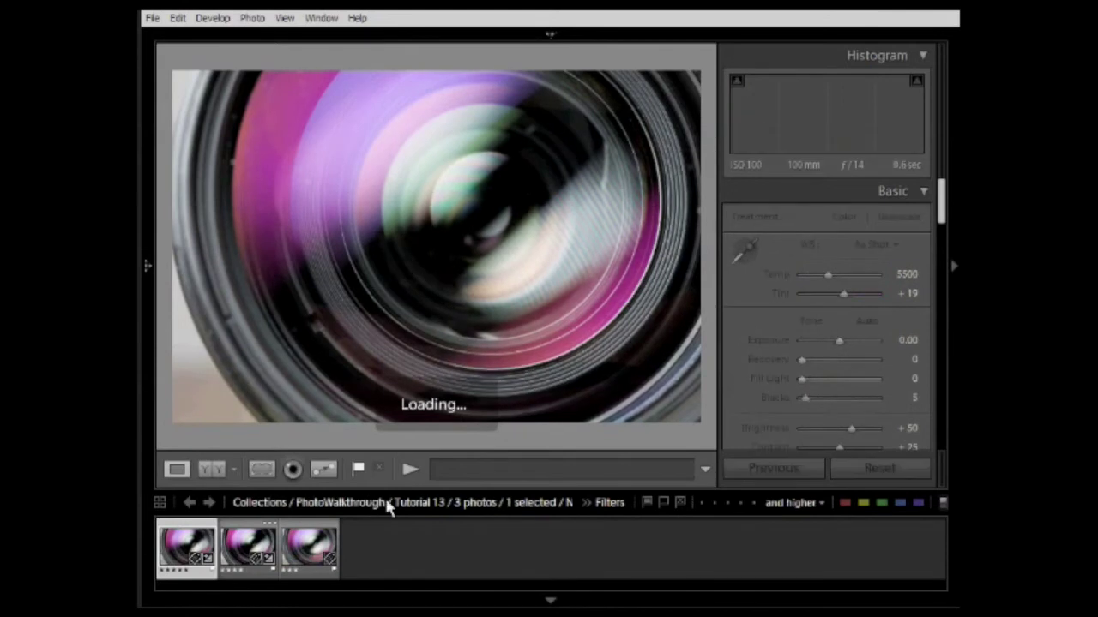
{"action": "left_click_drag", "start_coordinate": [907, 429], "coordinate": [912, 451]}
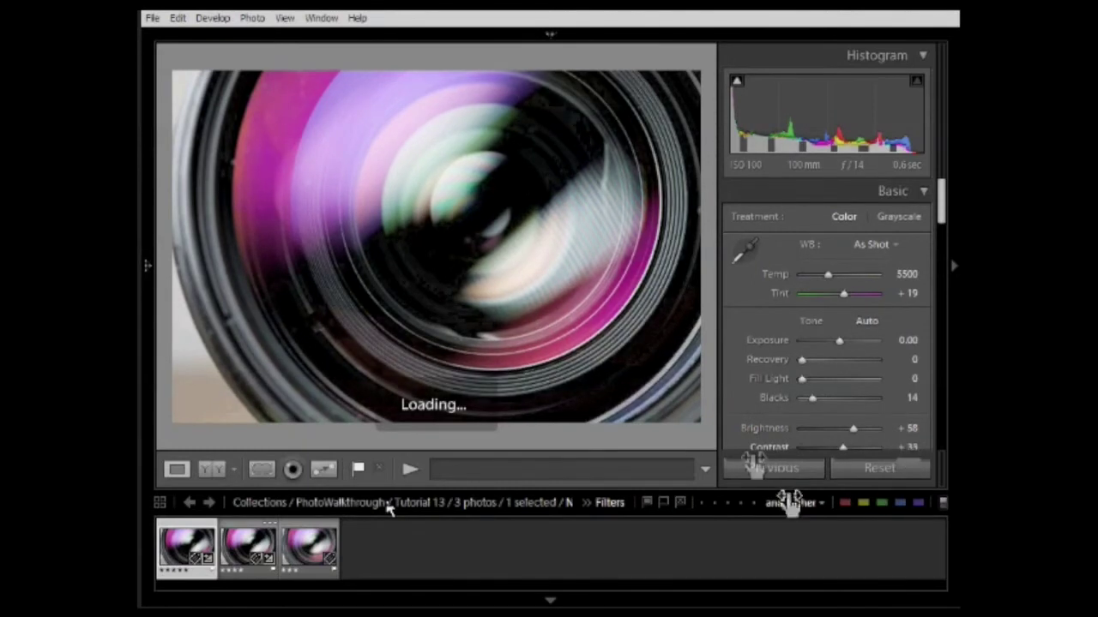
{"action": "mouse_move", "coordinate": [739, 88]}
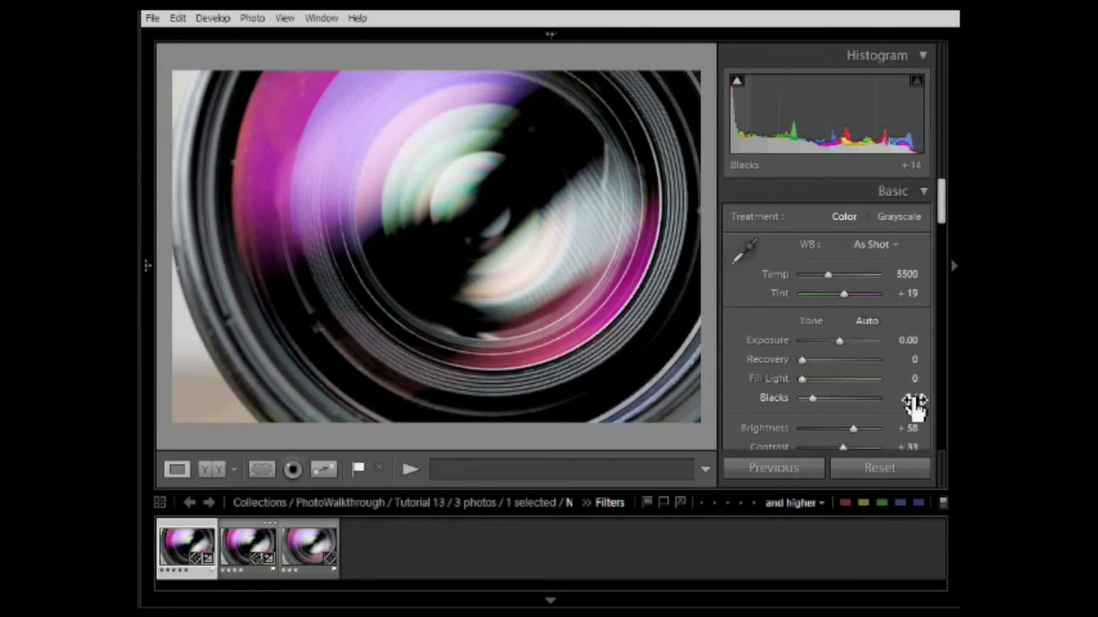
{"action": "left_click_drag", "start_coordinate": [909, 404], "coordinate": [902, 404]}
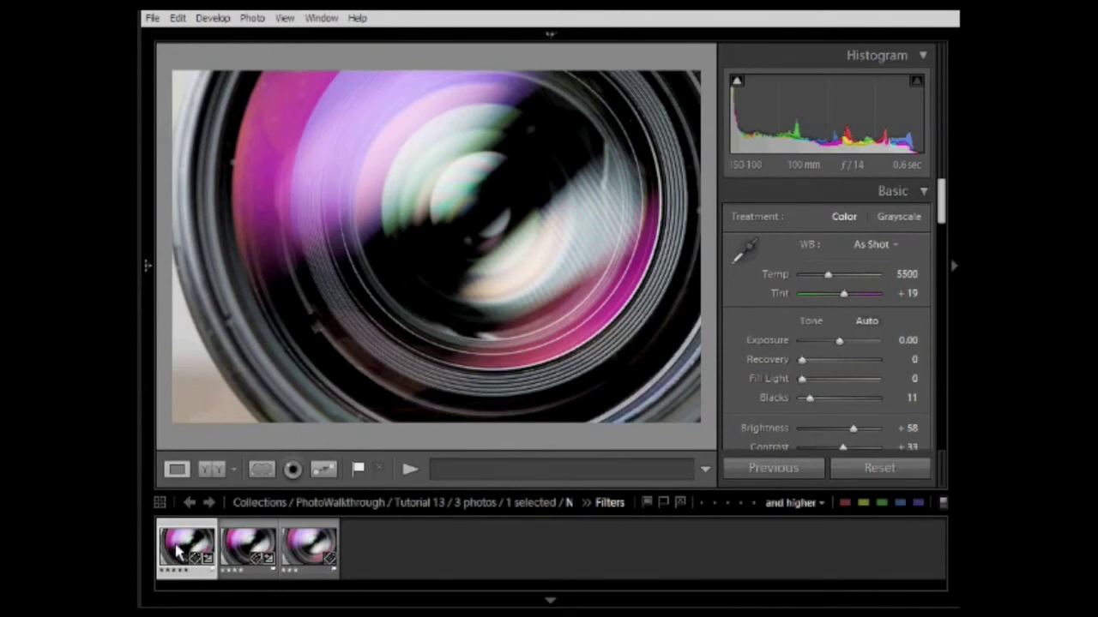
Step: Send the first lens photo to Adobe Photoshop CS3 for editing
{"action": "right_click", "coordinate": [178, 553]}
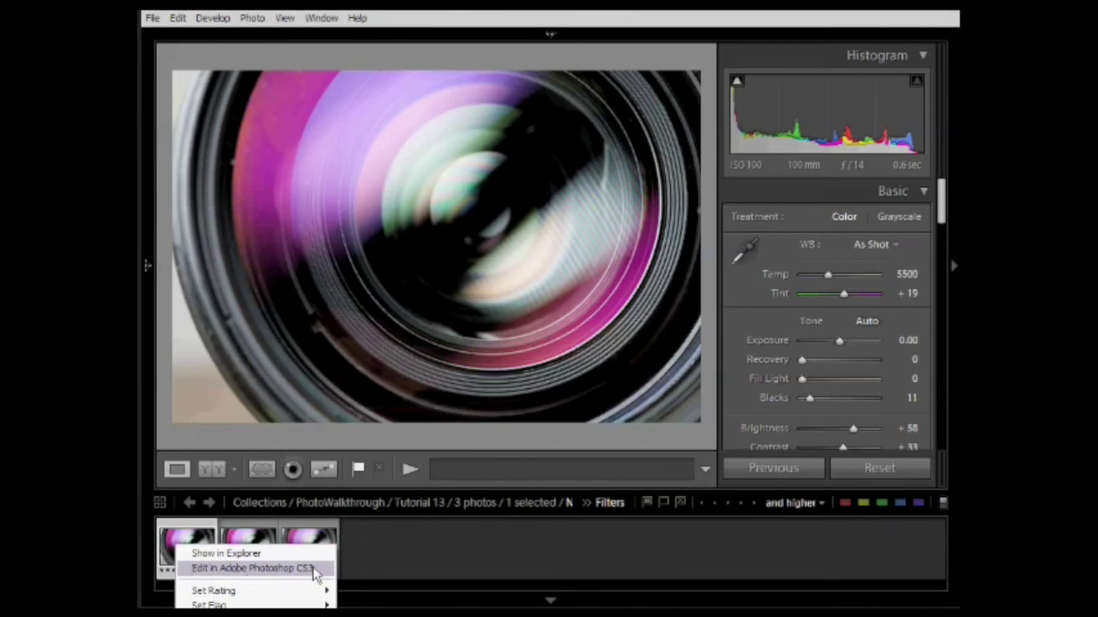
{"action": "left_click", "coordinate": [316, 571]}
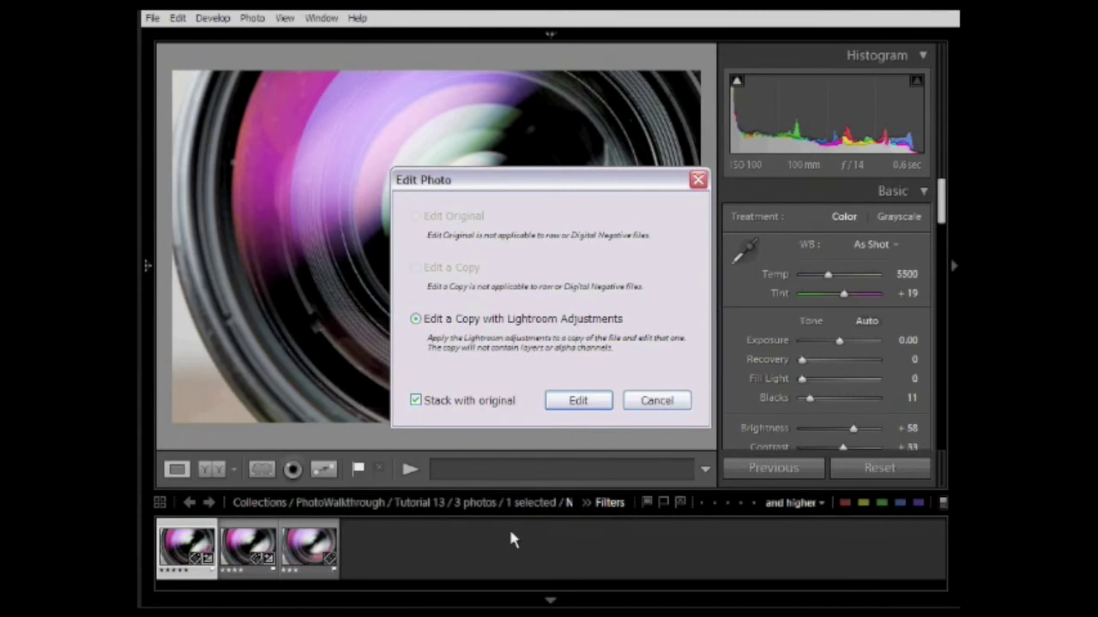